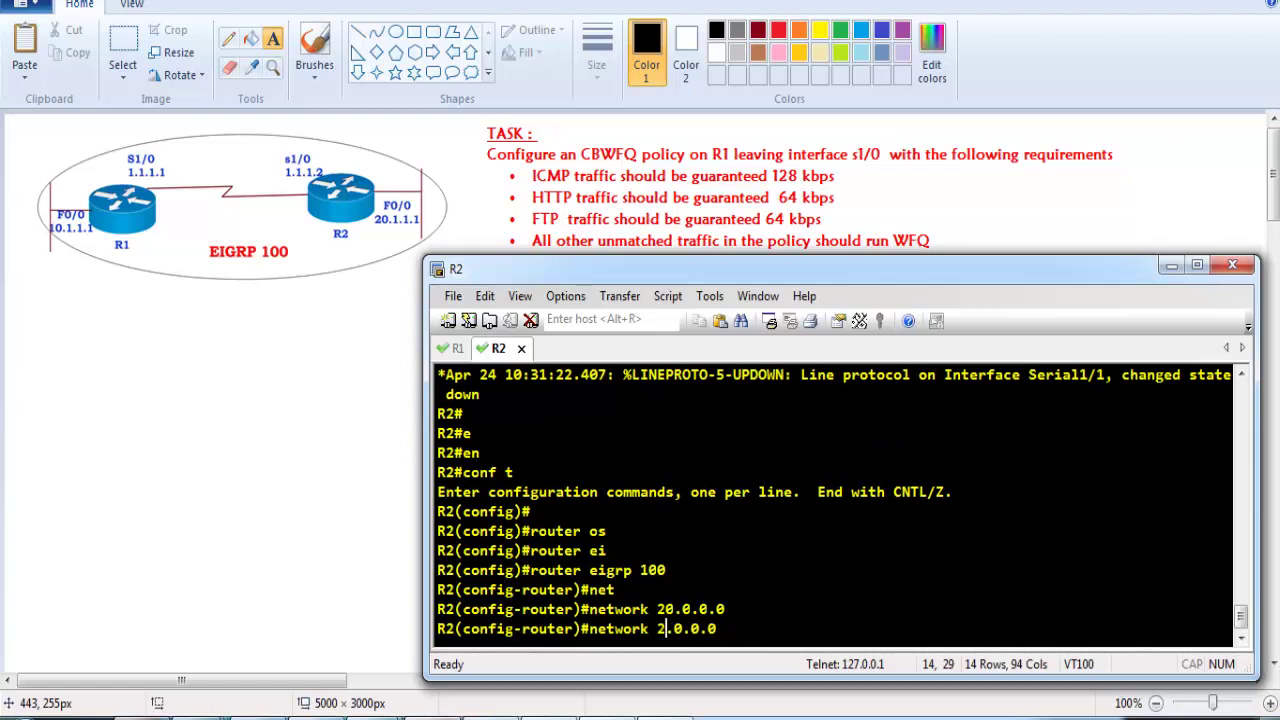
- Finish the EIGRP 100 network statements on R2, issue "no au", and return to privileged EXEC mode with "end"
type("en")
key("Return")
key("Return")
type("no au")
key("Return")
type("ed")
key("Return")
key("Return")
type("end")
key("Return")
key("Return")
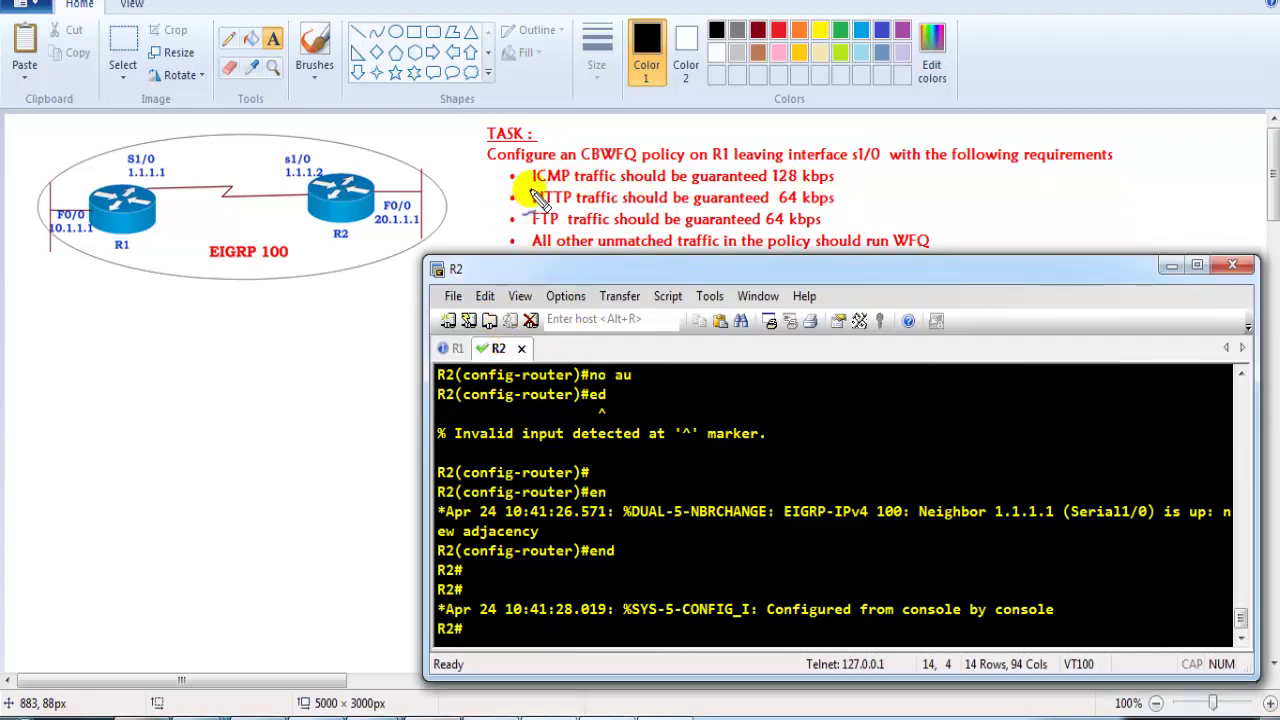
- Review the task requirements, marking the 64 kbps guarantees for HTTP and FTP and the WFQ requirement for unmatched traffic
left_click_drag(777, 208, 836, 205)
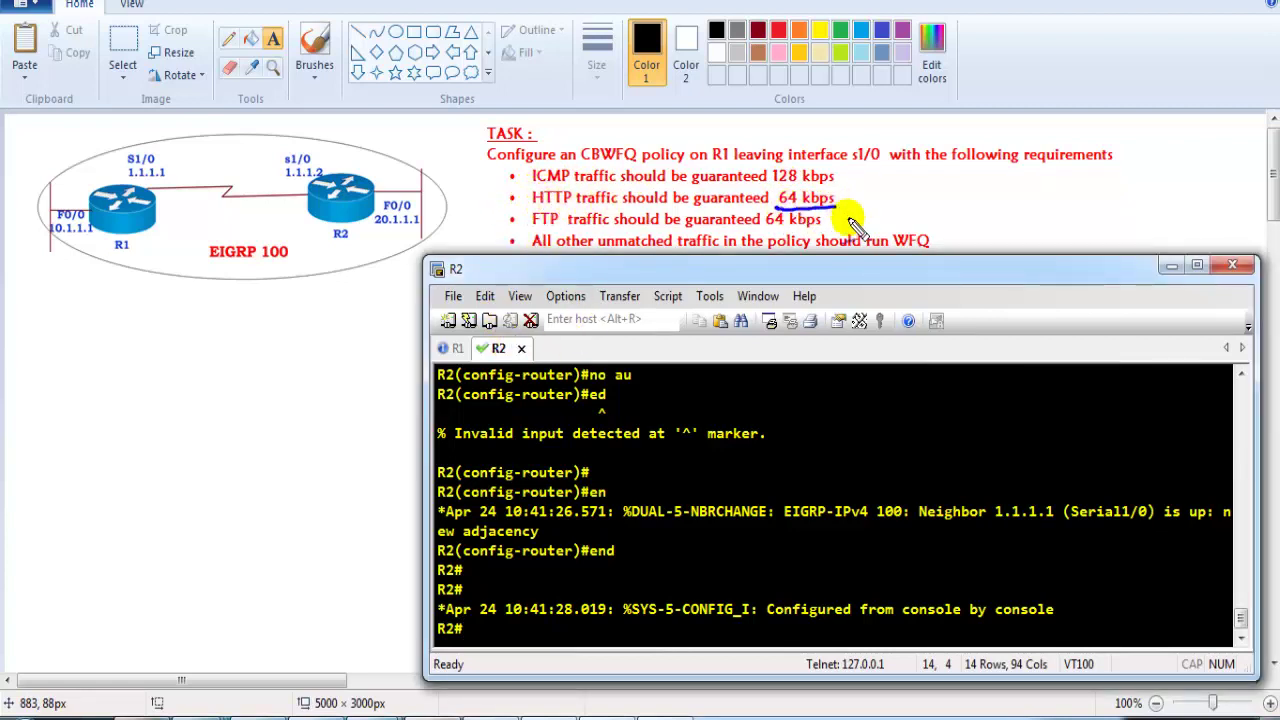
left_click_drag(532, 228, 558, 226)
left_click_drag(765, 228, 830, 224)
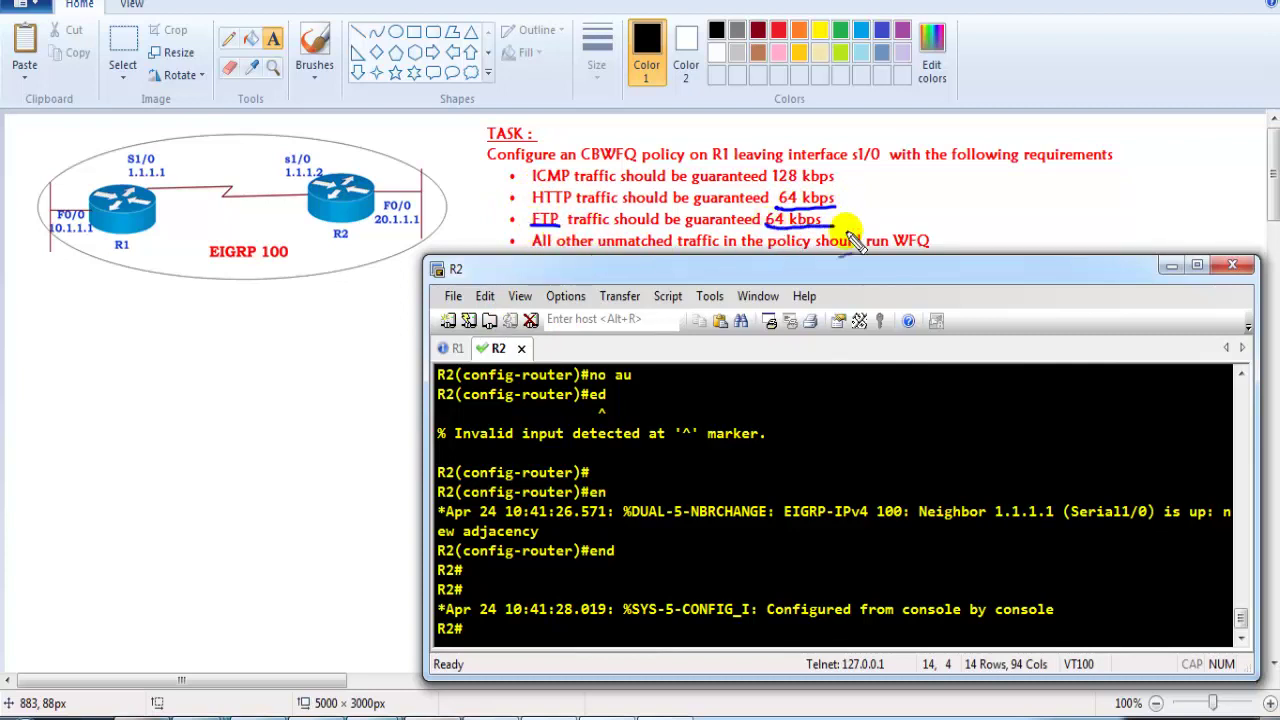
left_click_drag(530, 162, 550, 218)
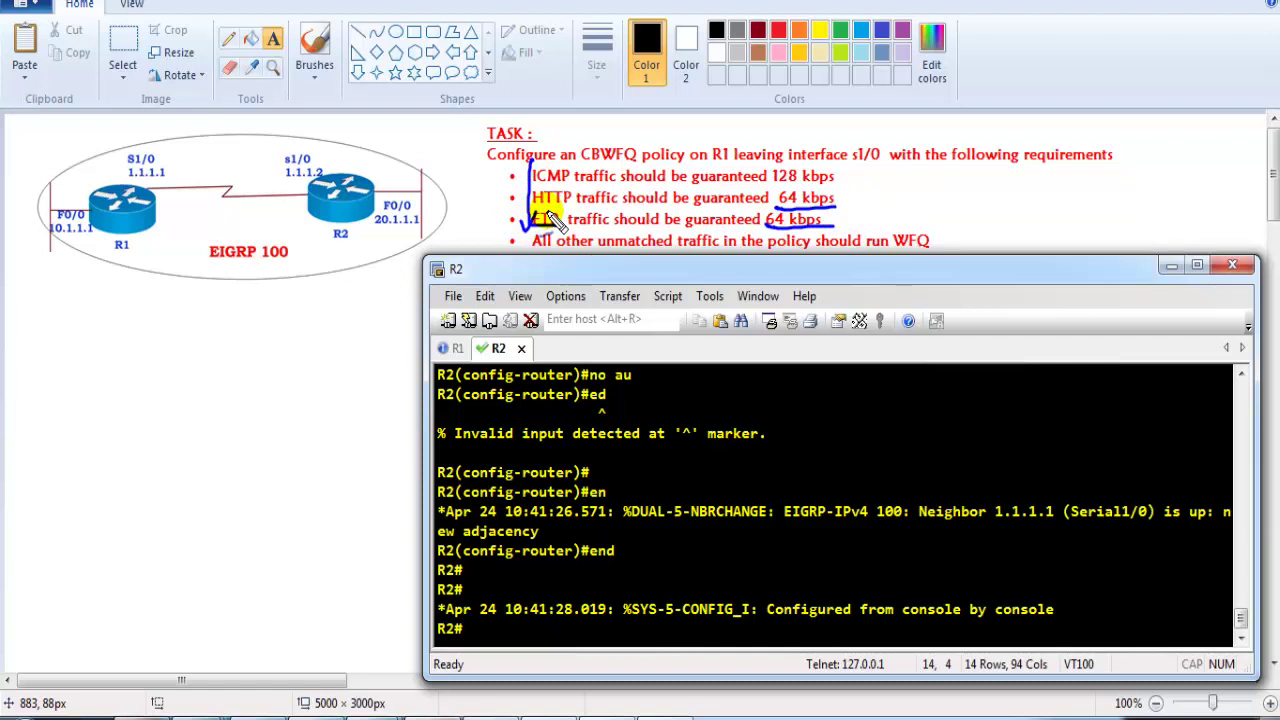
mouse_move(912, 214)
left_mouse_down()
mouse_move(945, 255)
mouse_move(905, 233)
left_mouse_up()
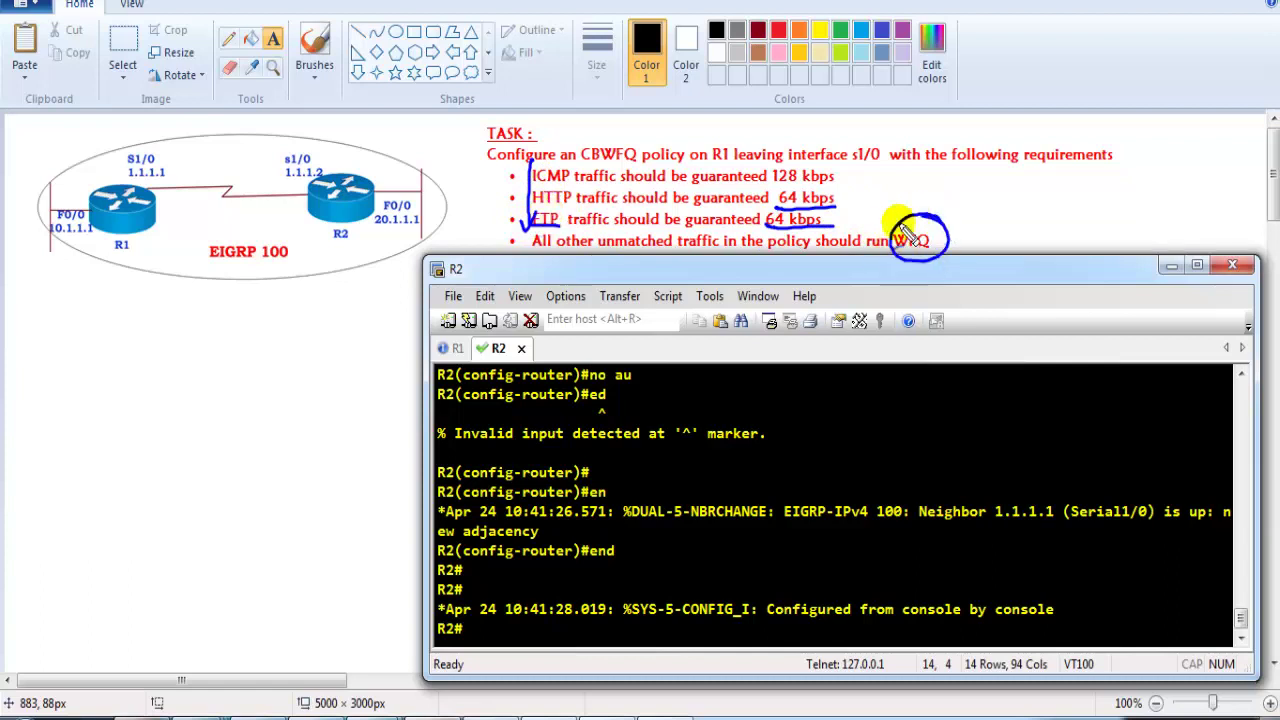
key("Escape")
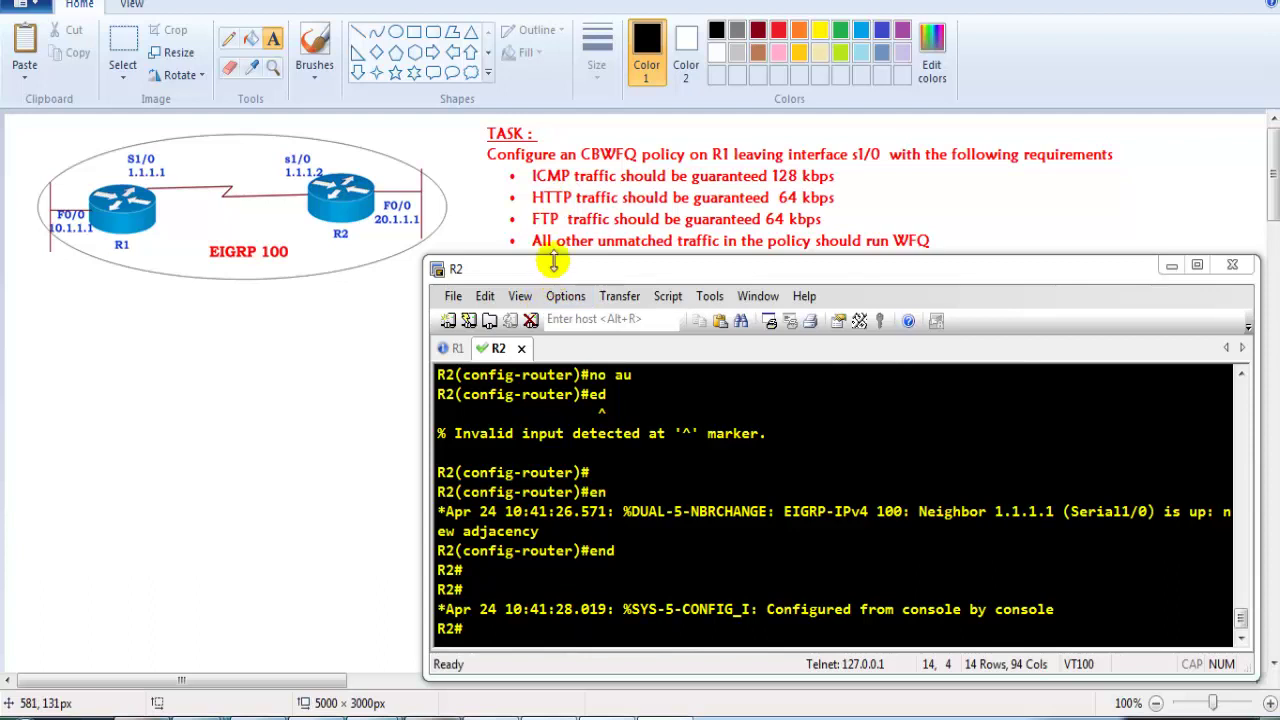
- Enter global configuration mode on R2 with "conf t"
left_click(606, 487)
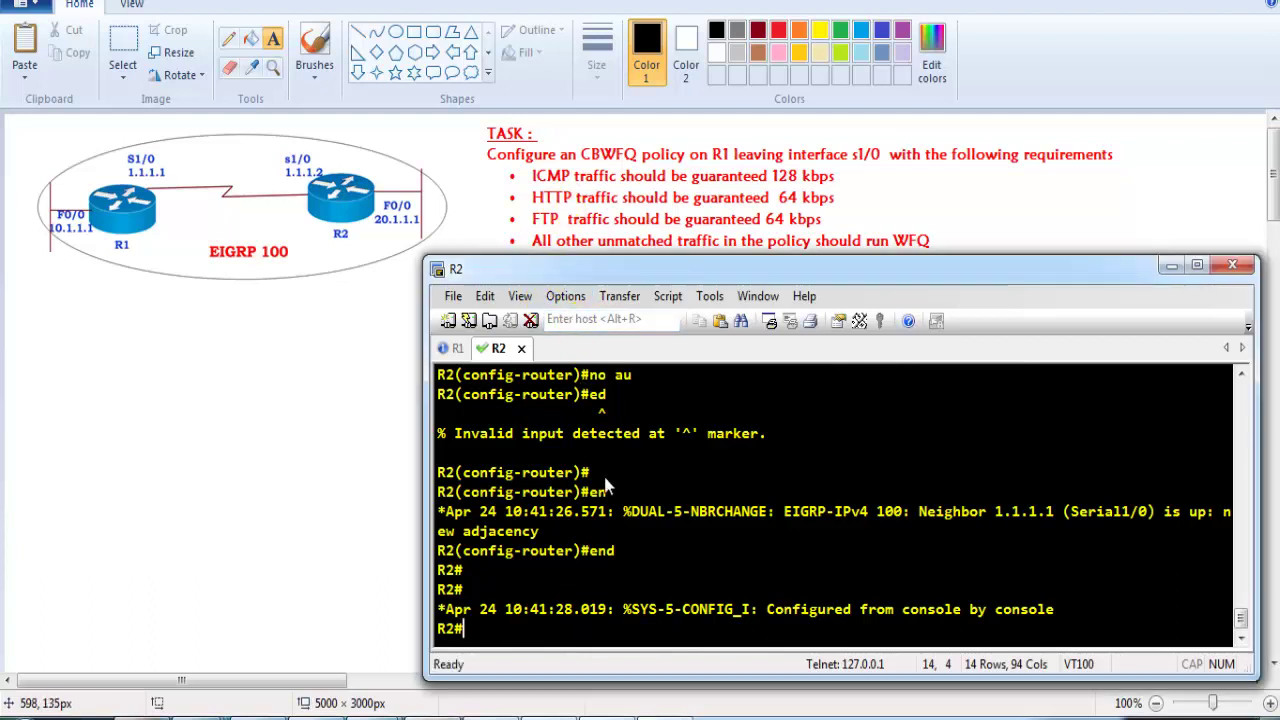
key("Return")
key("Return")
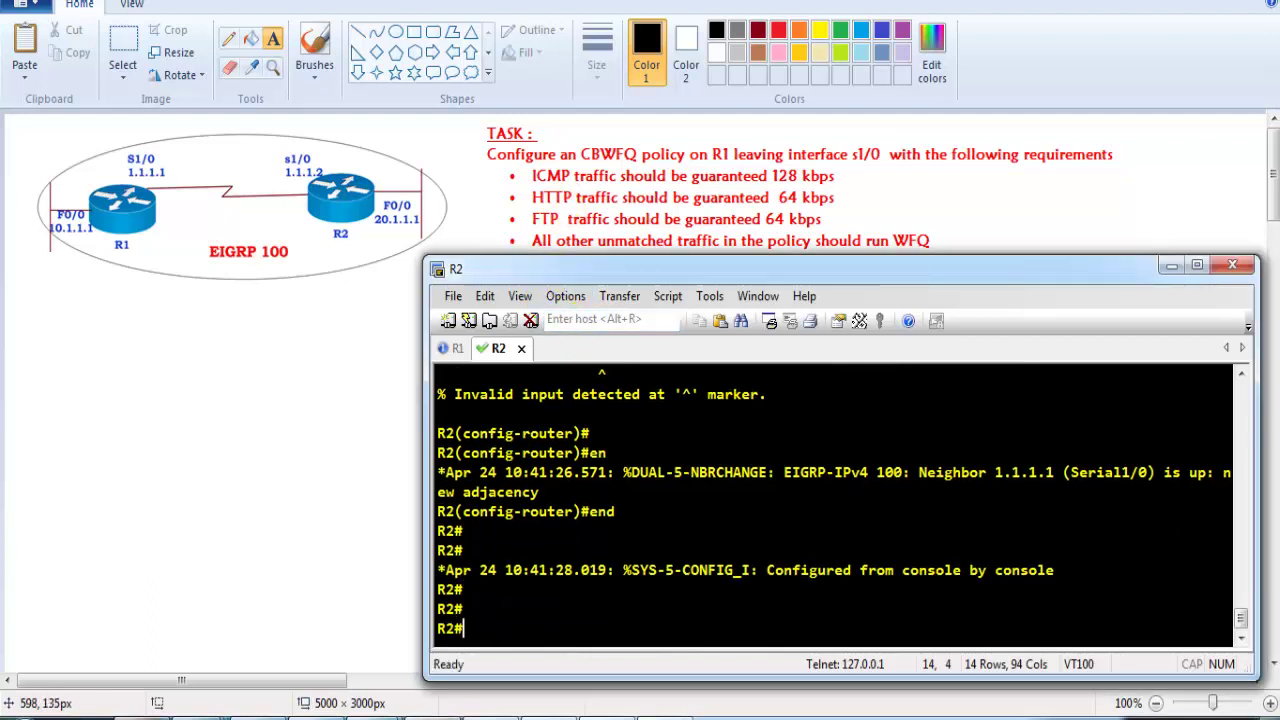
type("conf t")
key("Return")
key("Return")
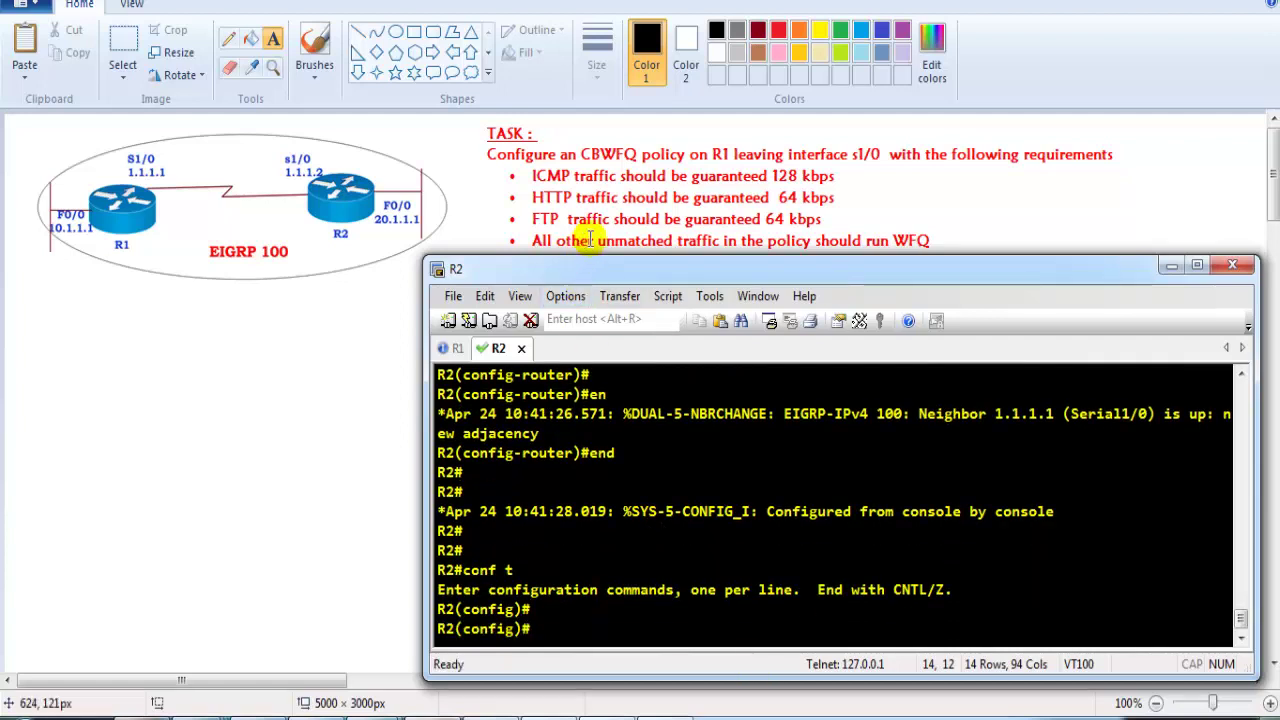
- Create a class map named HTTP
type("ca")
key("Tab")
key("BackSpace")
type("la")
key("Tab")
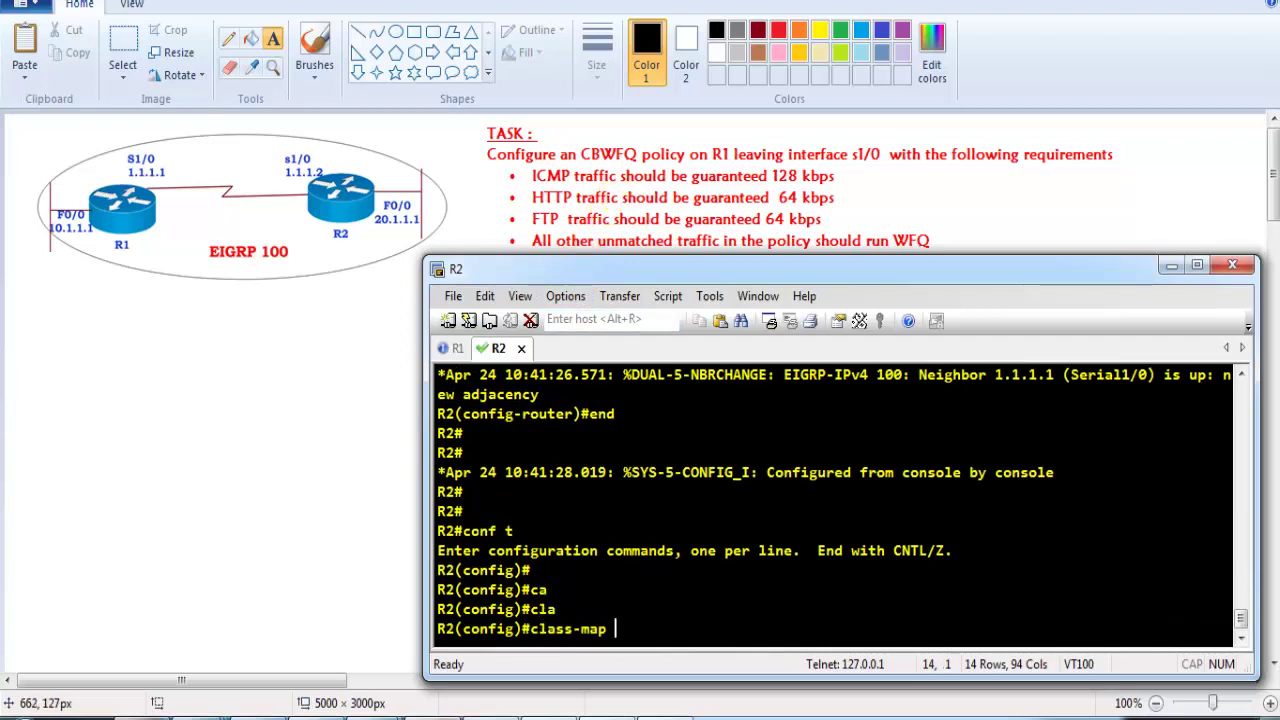
type("HTTP")
key("Return")
- Match protocol http in the HTTP class map and paste its class-map commands, ending with "exit" to global configuration mode
type("mat")
key("Tab")
type("pr")
key("Tab")
type("o")
key("Tab")
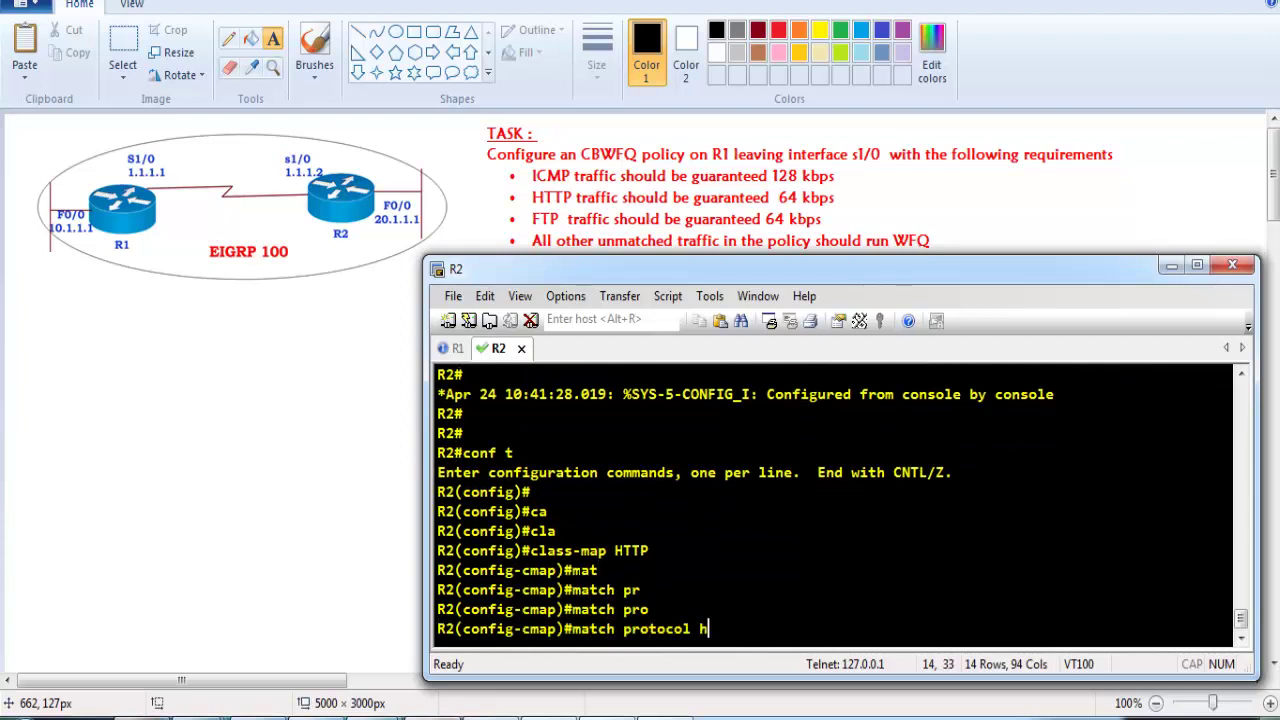
type("http")
key("Return")
right_click(668, 495)
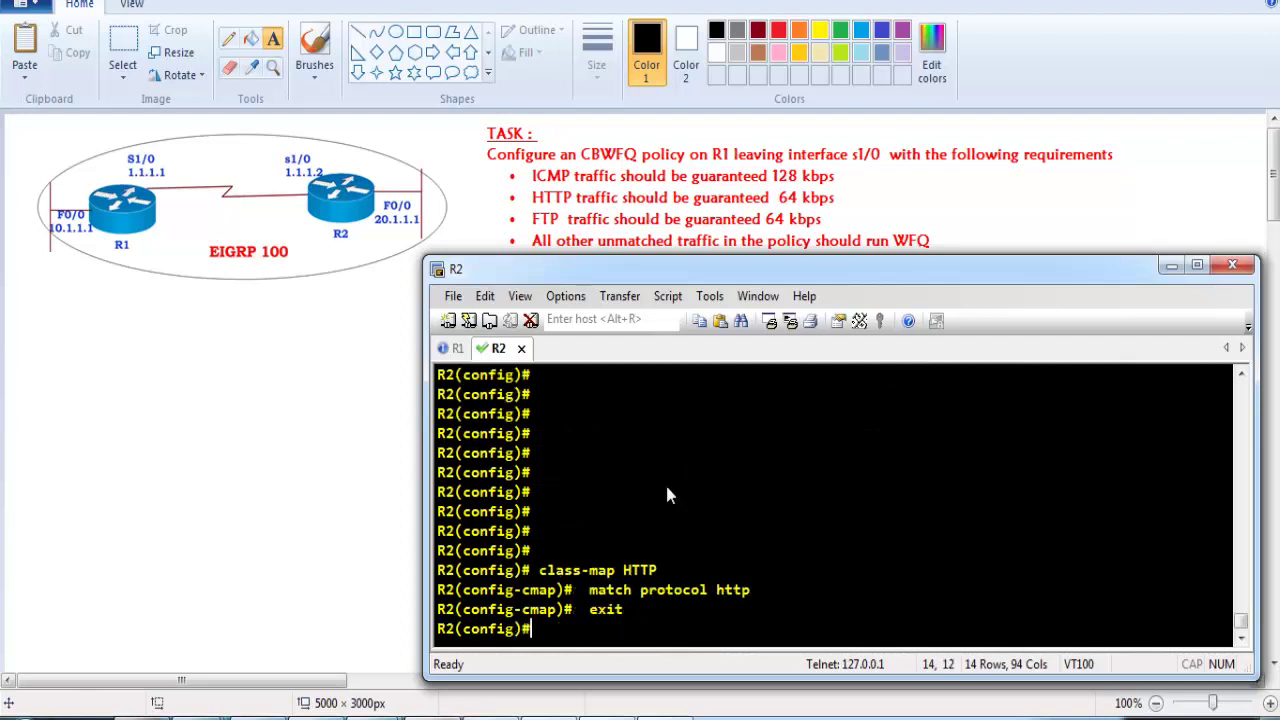
- Create a class map named ICMP
key("Return")
key("Return")
type("cka")
key("Tab")
key("BackSpace")
key("BackSpace")
type("la")
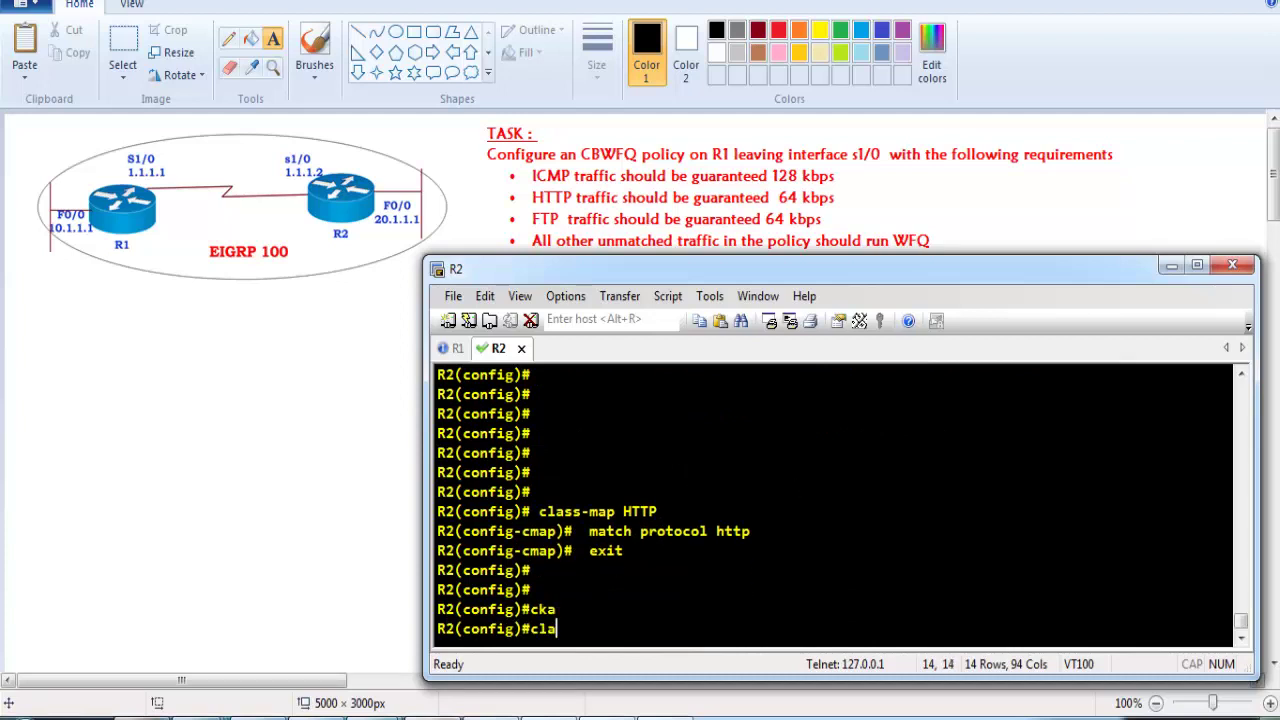
key("Tab")
type("UC")
key("BackSpace")
key("BackSpace")
type("ICMP")
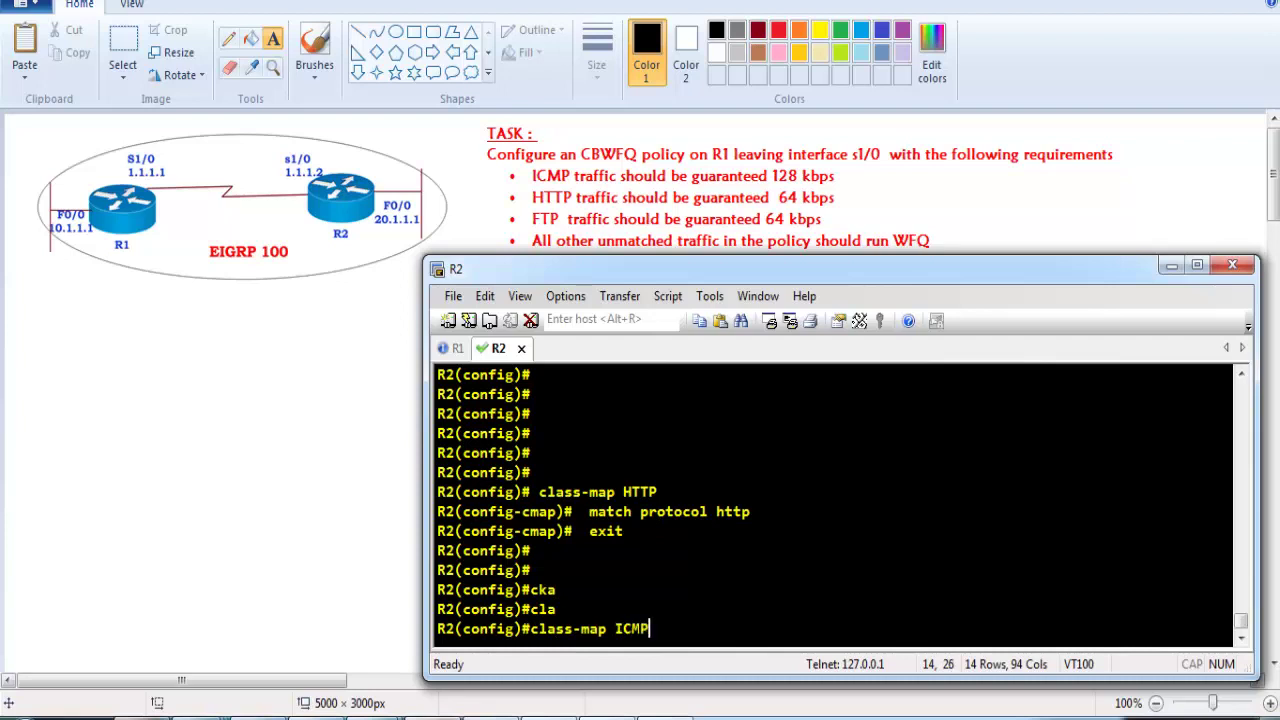
key("Return")
- Match protocol icmp in the ICMP class map and exit to global configuration mode
type("mat")
key("Tab")
type("pr")
key("Tab")
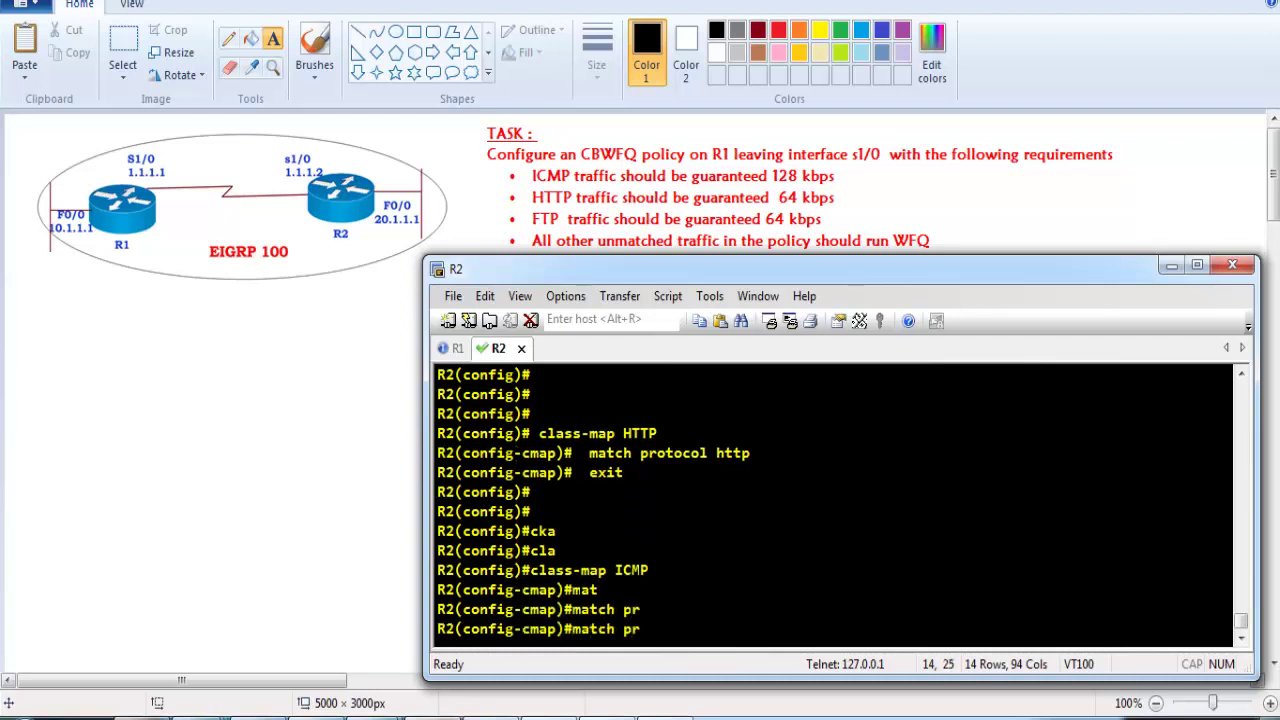
type("o")
key("Tab")
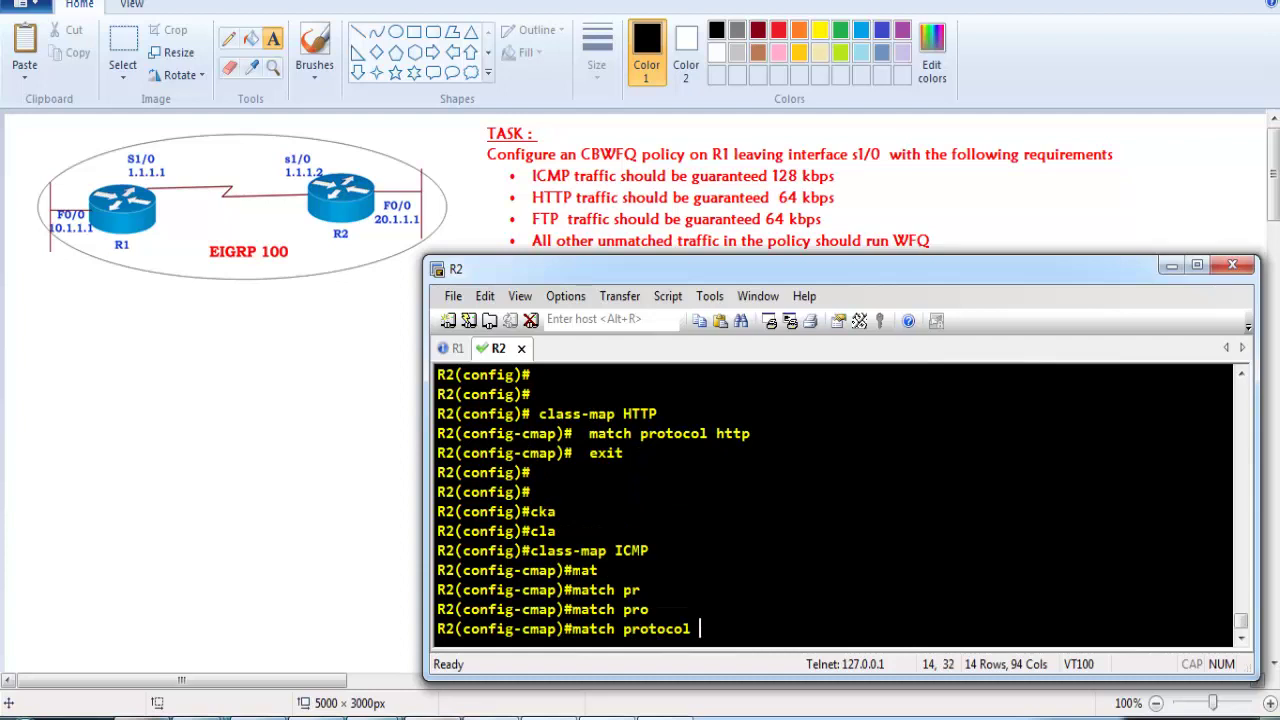
type("ic")
key("Tab")
type("mp")
key("Tab")
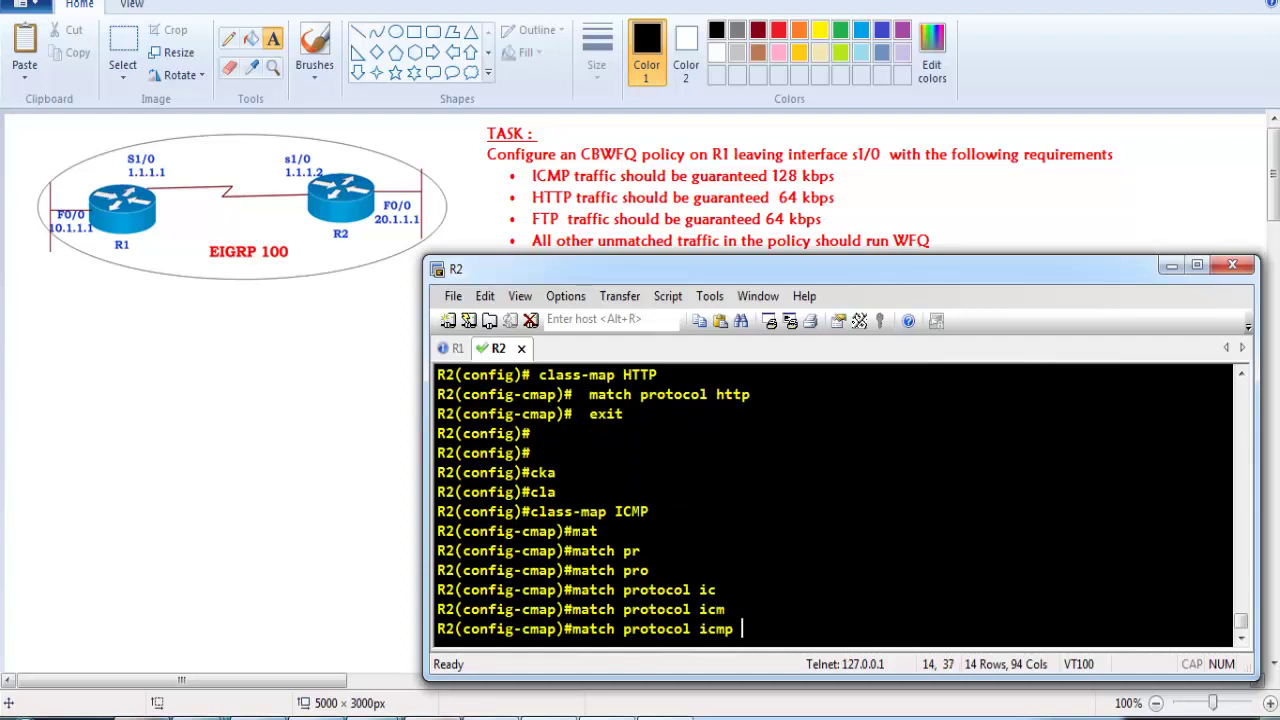
key("Return")
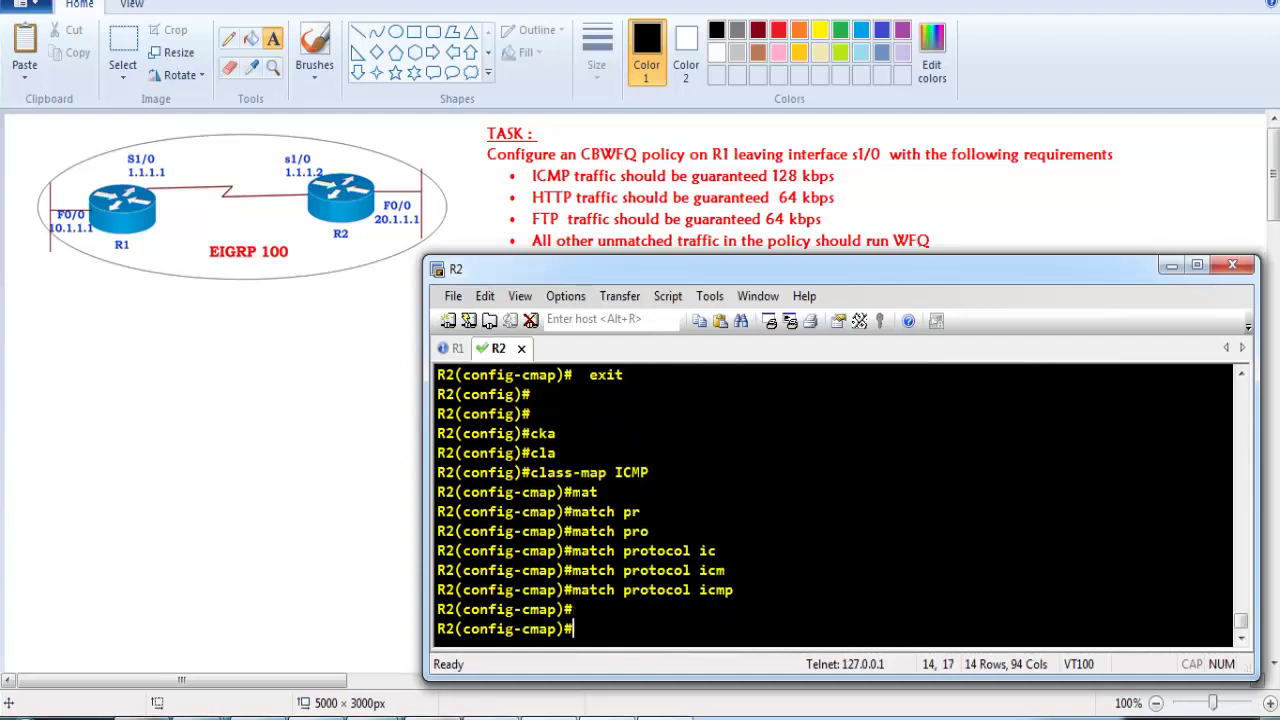
type("exit")
key("Return")
- Create a class map named FTP
type("clas")
key("Tab")
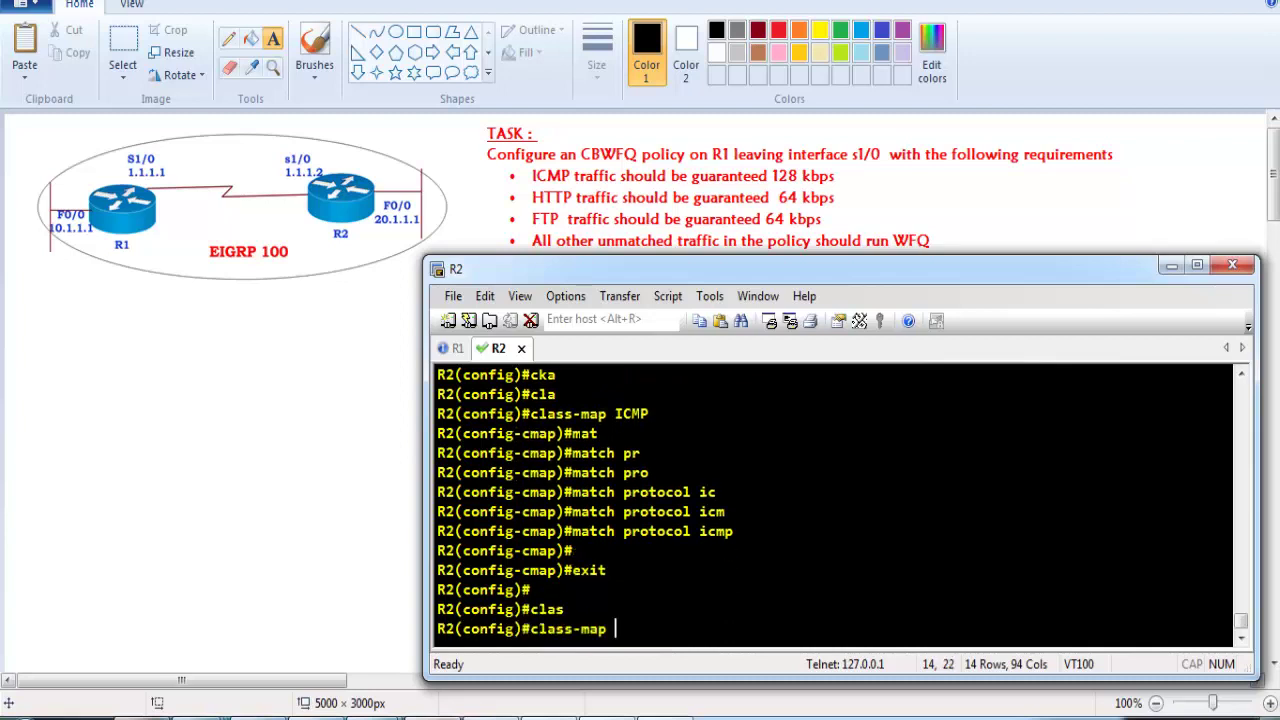
type("FTP")
key("Return")
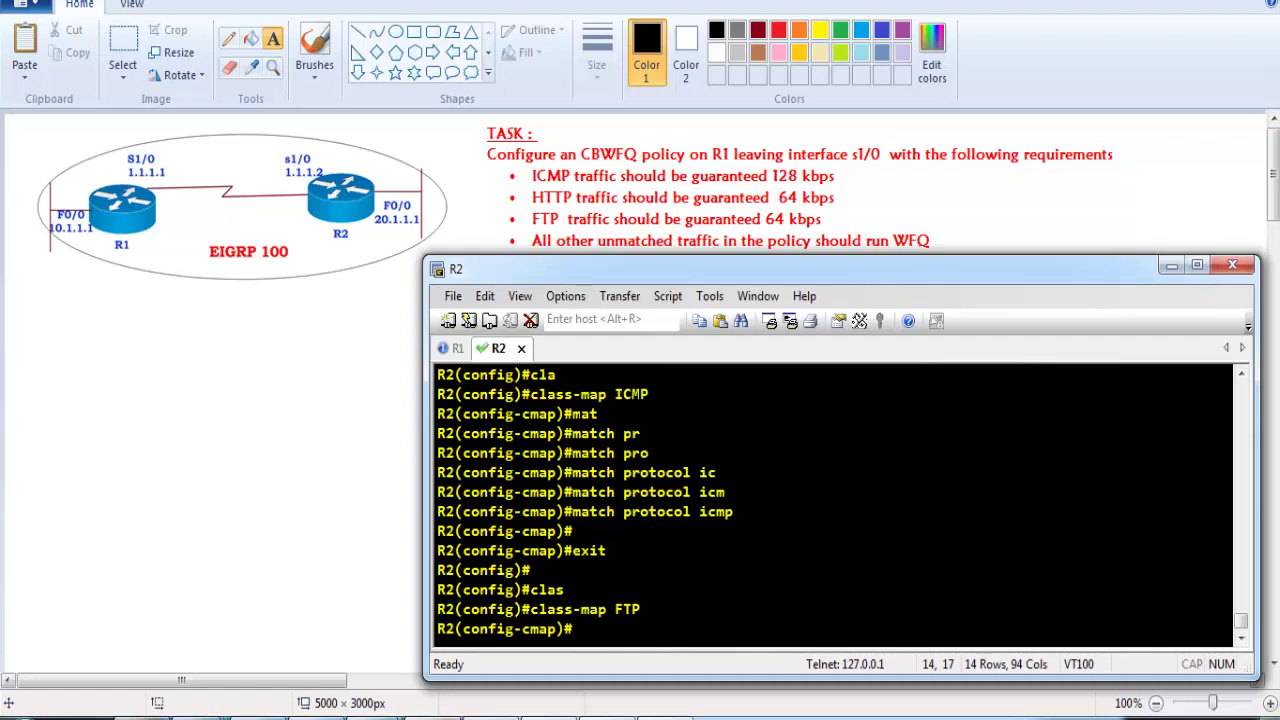
- Match protocol ftp in the FTP class map and exit to global configuration mode
type("mat")
key("Tab")
type("pr")
key("Tab")
type("o")
key("Tab")
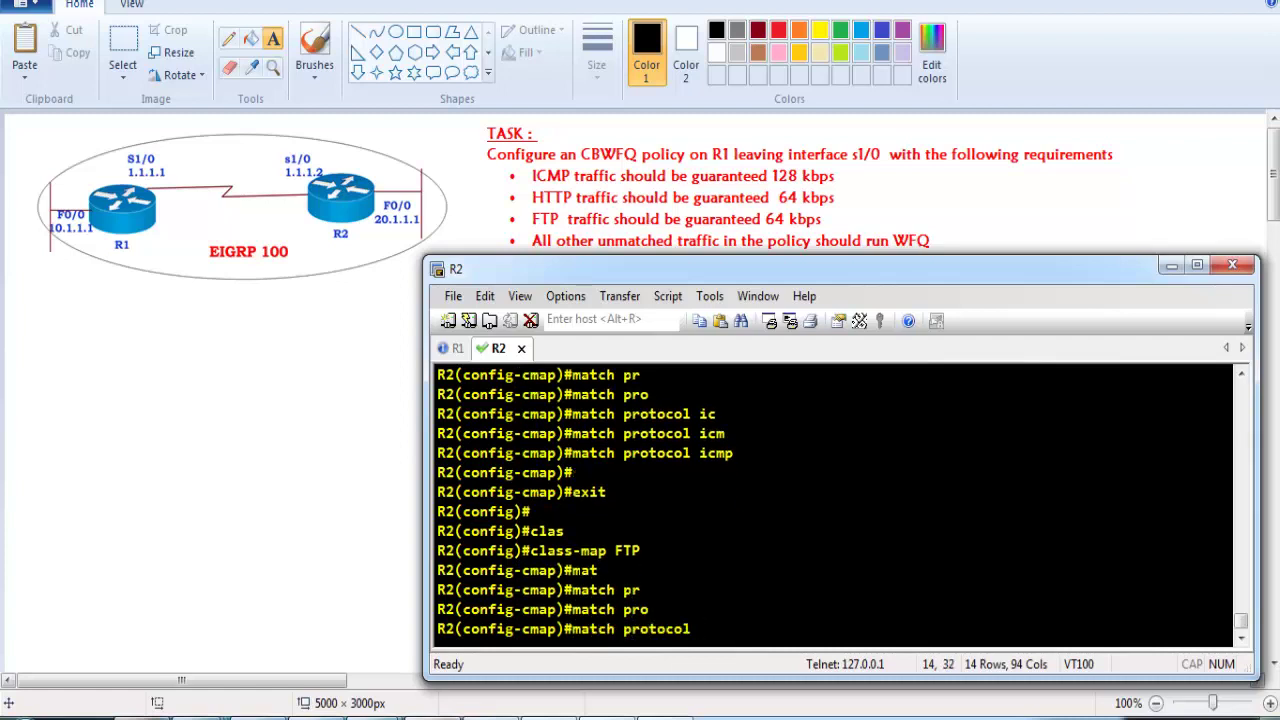
type("ftp")
key("Return")
type("exit")
key("Return")
- Return to privileged EXEC mode with "end" and re-enter global configuration mode with "conf t"
type("end")
key("Return")
type("conf t")
key("Return")
key("Return")
- Display the class-map section of the running configuration with "do sh run class-map" and check the ICMP, HTTP and FTP entries
type("dos hr un")
key("Return")
type("do sh run clas")
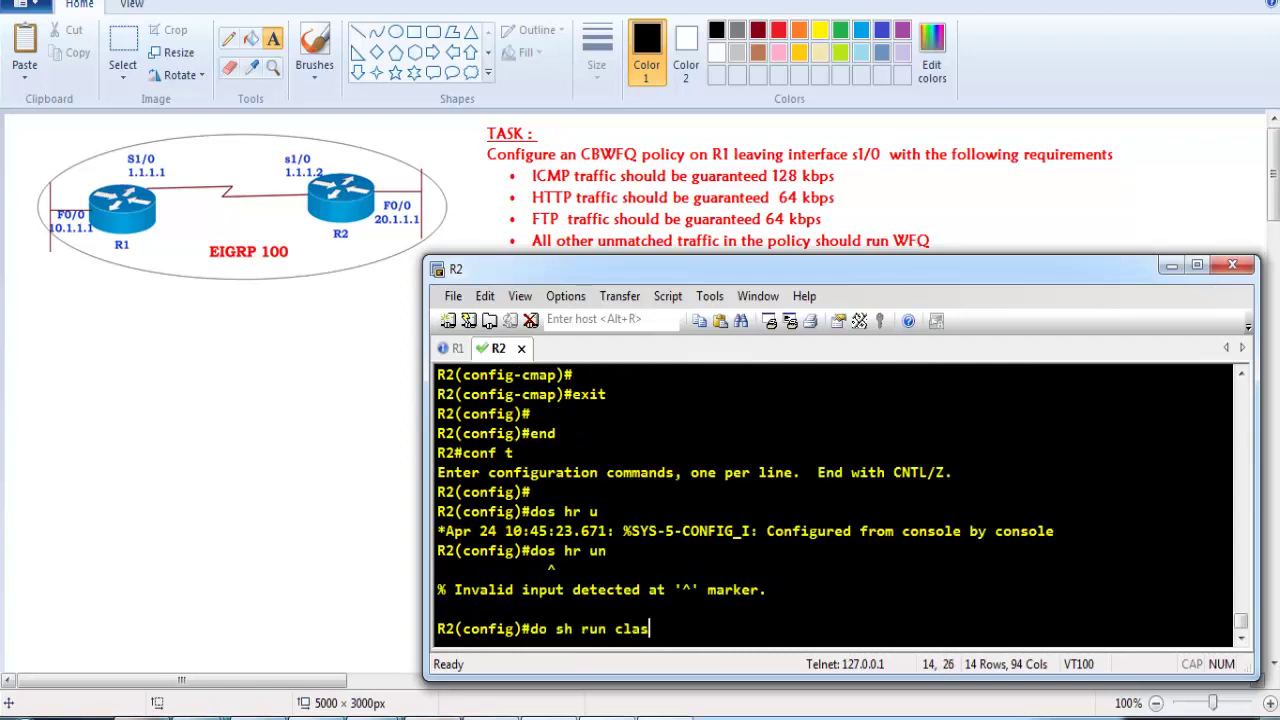
type("smap")
key("Return")
key("Up")
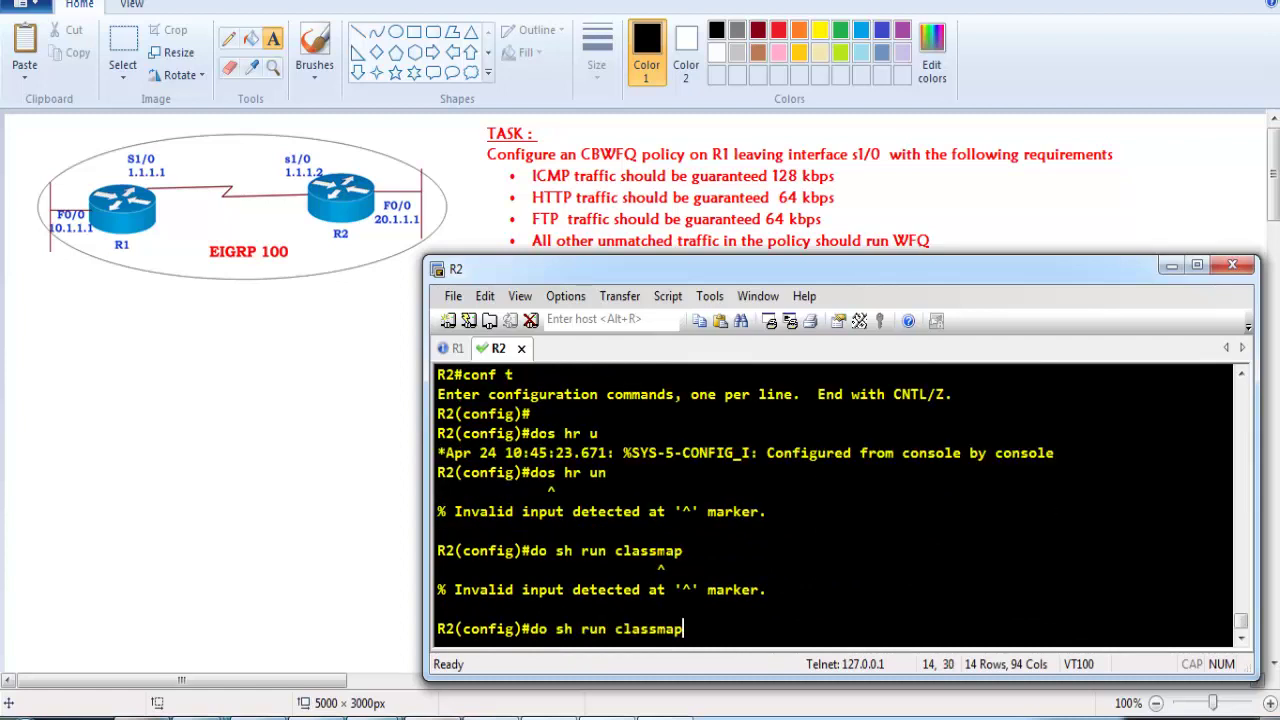
type("-")
key("Return")
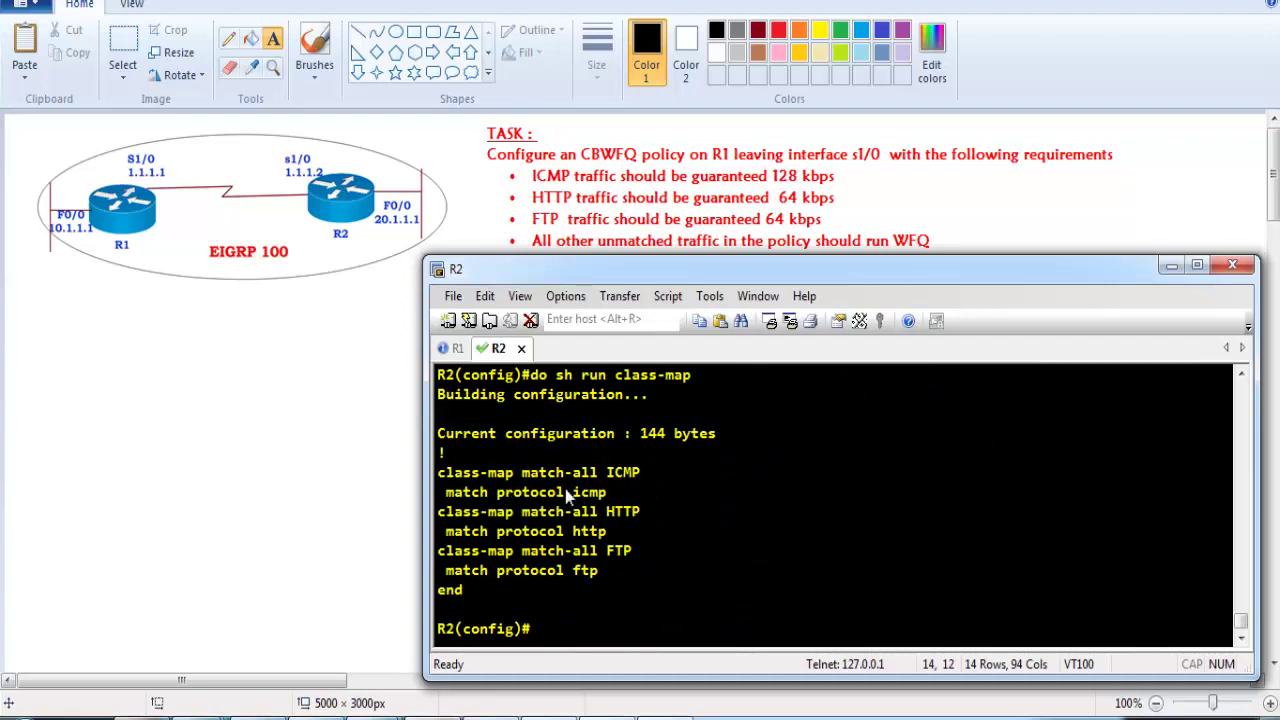
left_click_drag(497, 474, 665, 495)
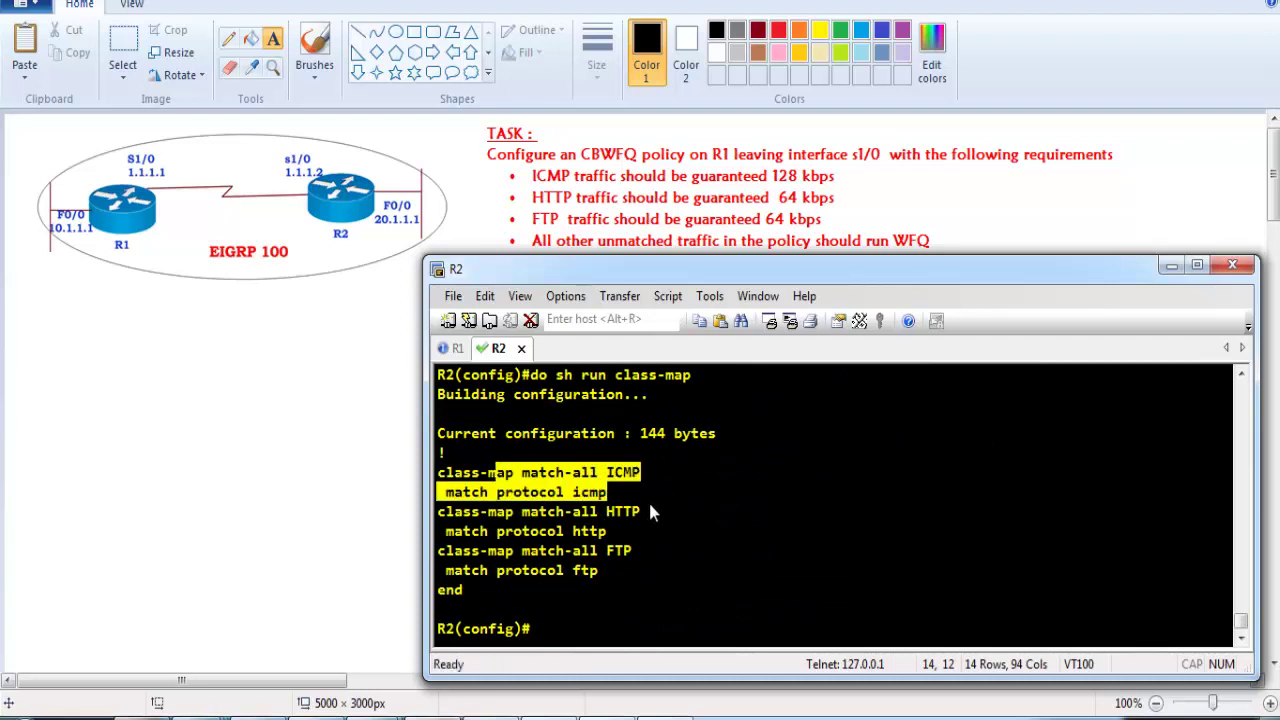
left_click_drag(557, 512, 628, 565)
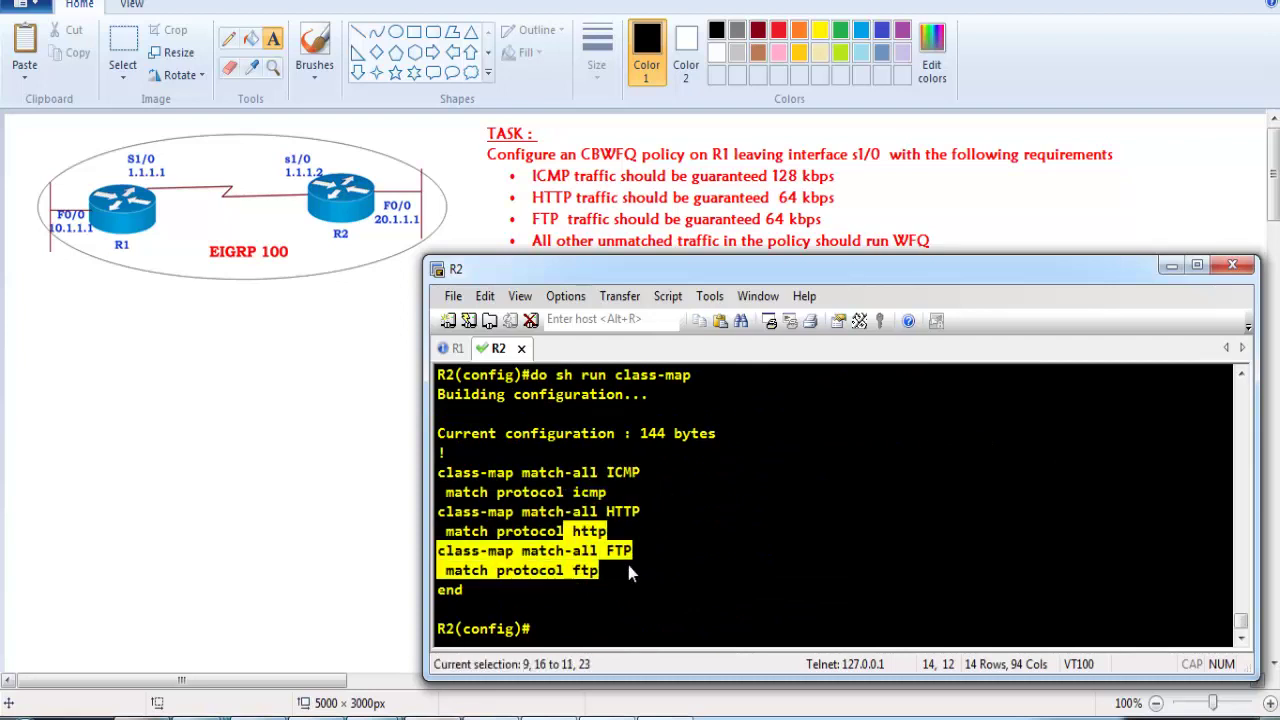
left_click(645, 584)
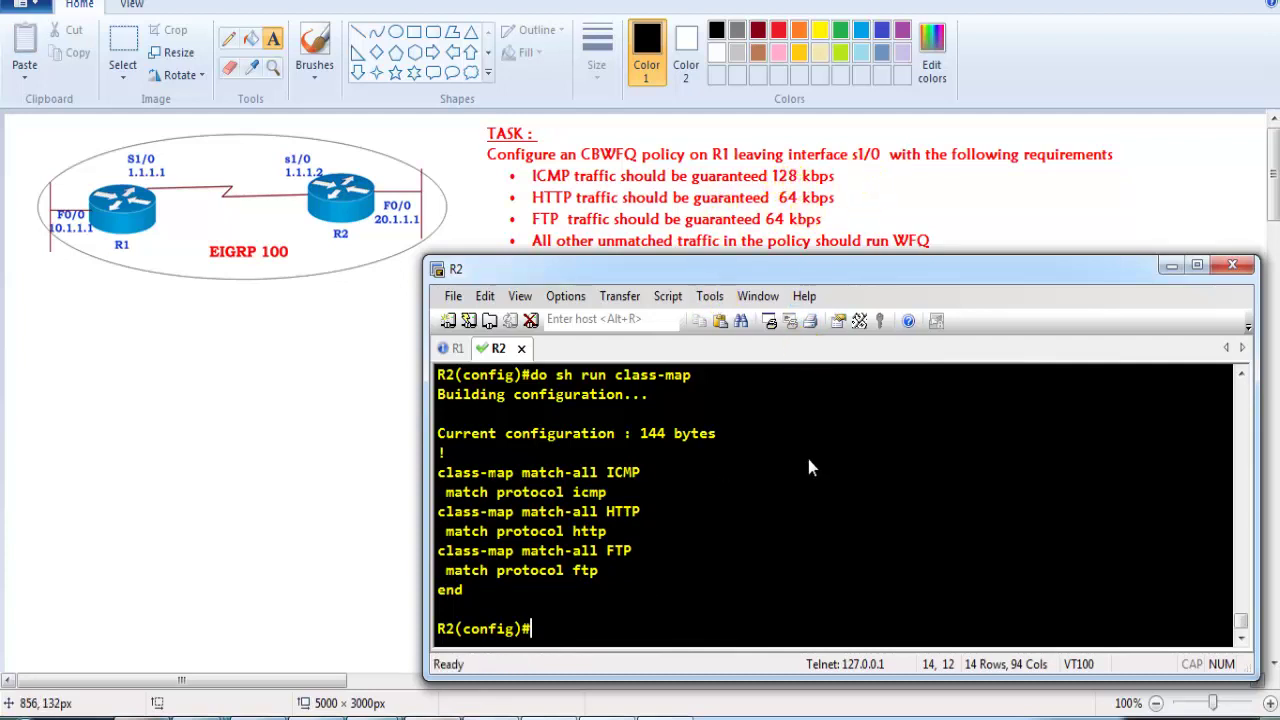
- Create a policy map named CCIE
type("poli")
key("Tab")
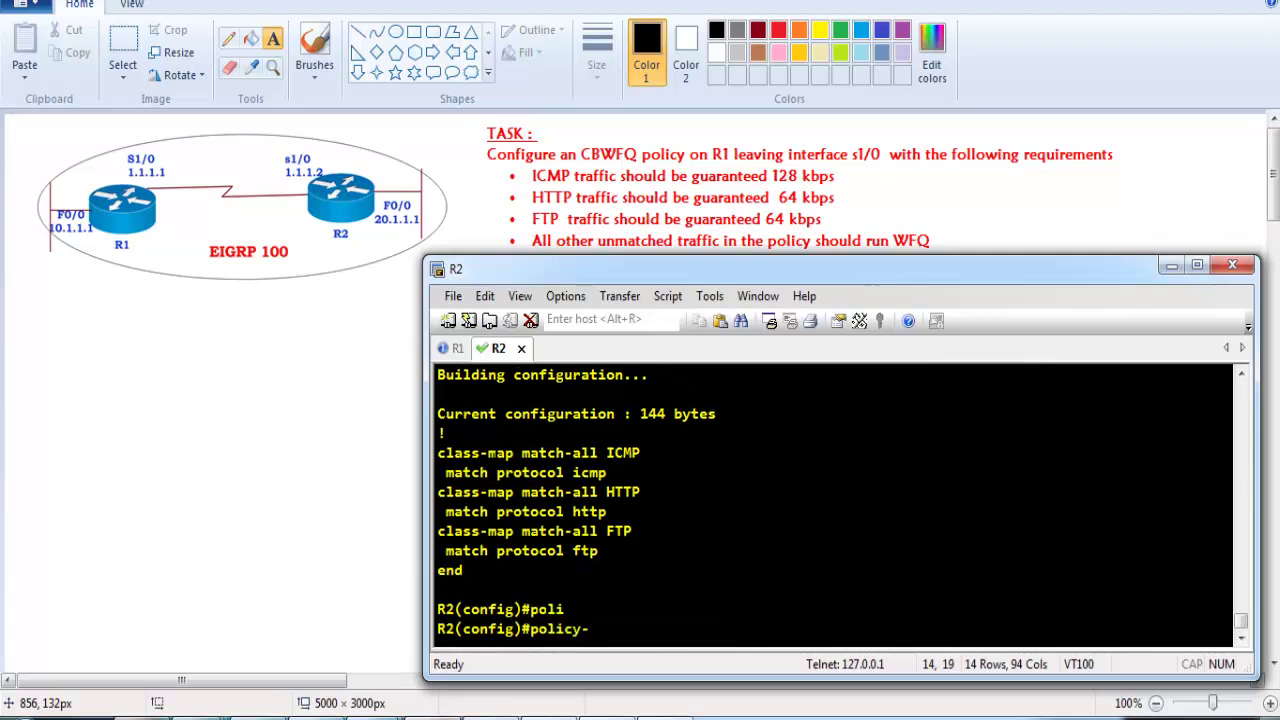
type("p")
key("BackSpace")
type("ma")
key("Tab")
type("CCIE")
key("Return")
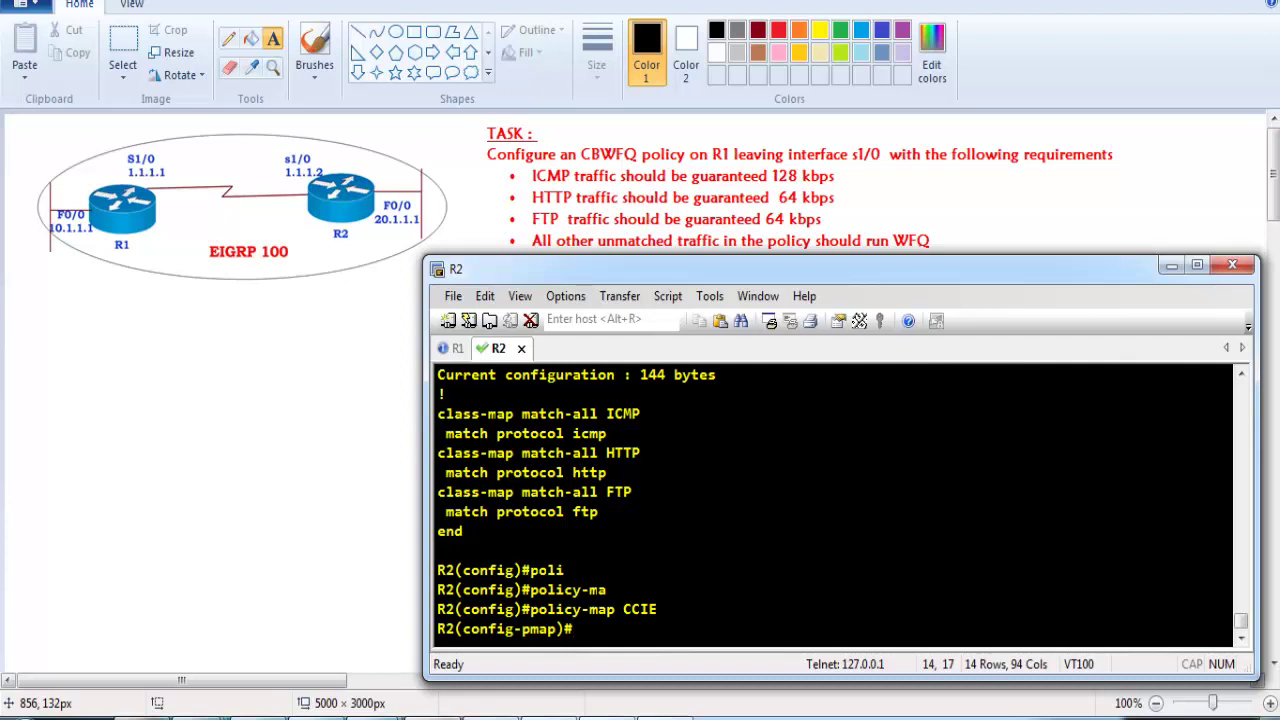
- Add the ICMP class to policy map CCIE and list the configuration commands available for it
type("cla")
key("Tab")
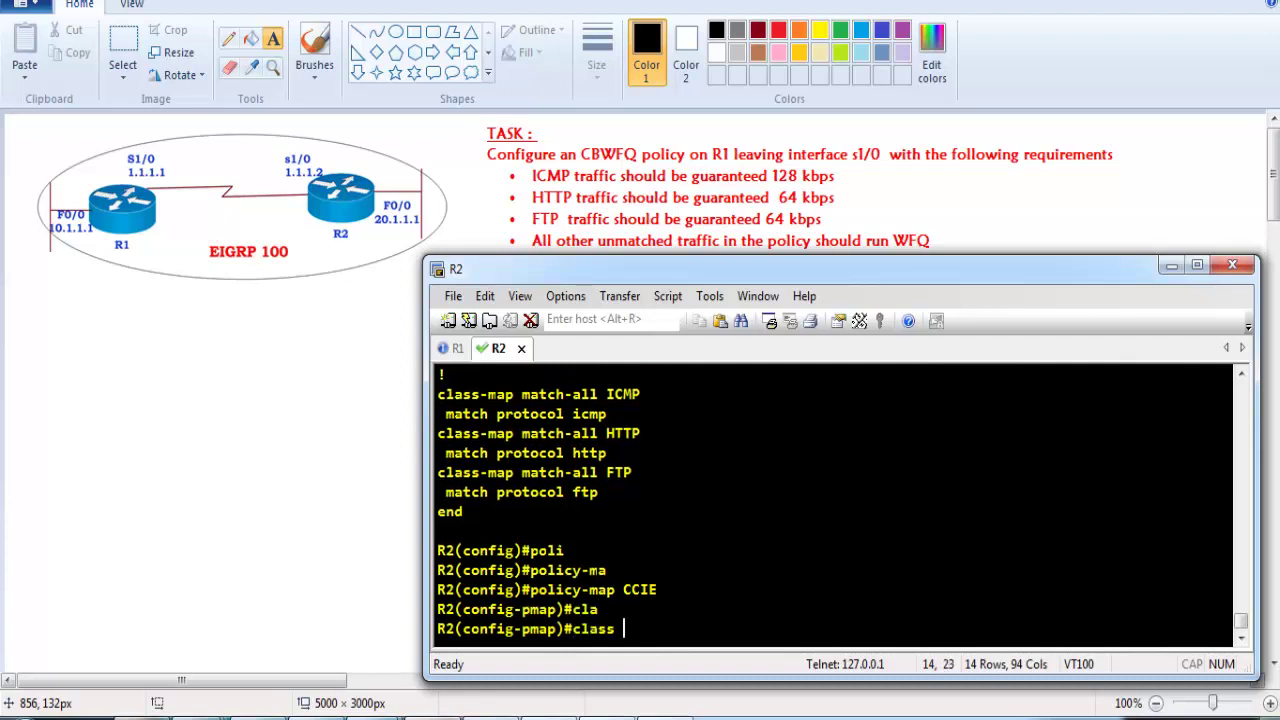
type("ICMP")
key("Return")
type("?")
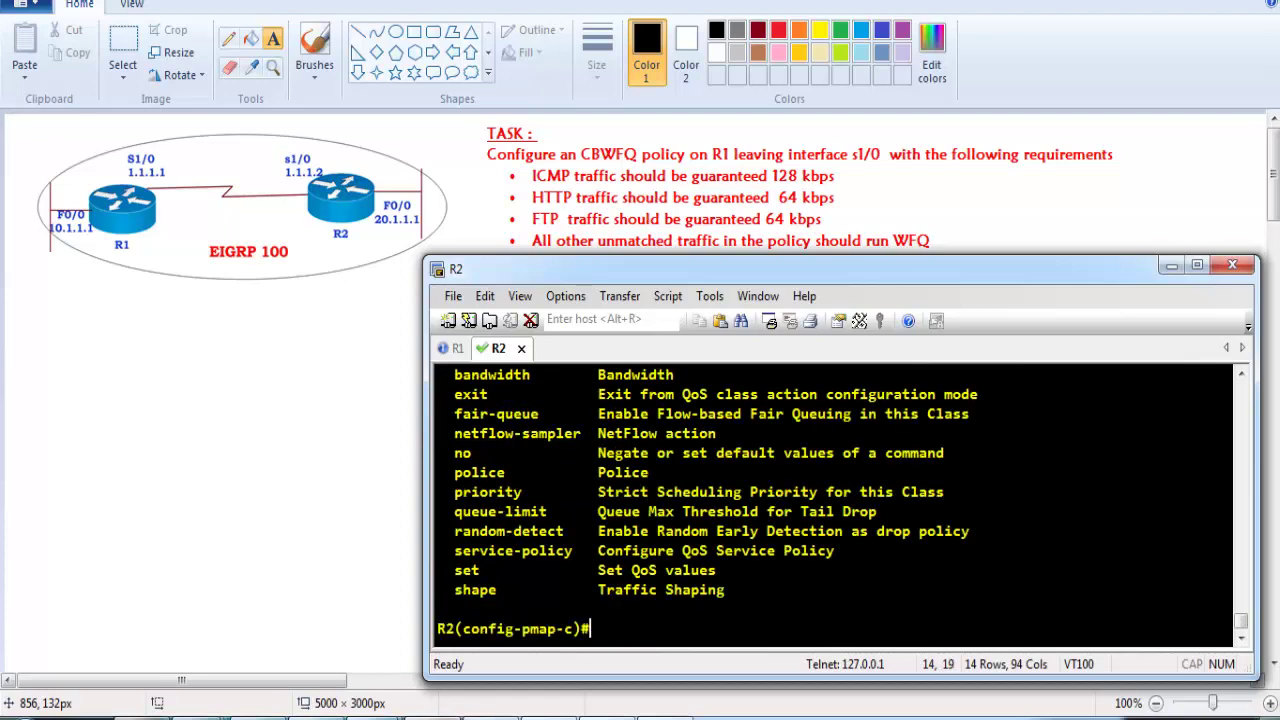
scroll(686, 487, "up", 1)
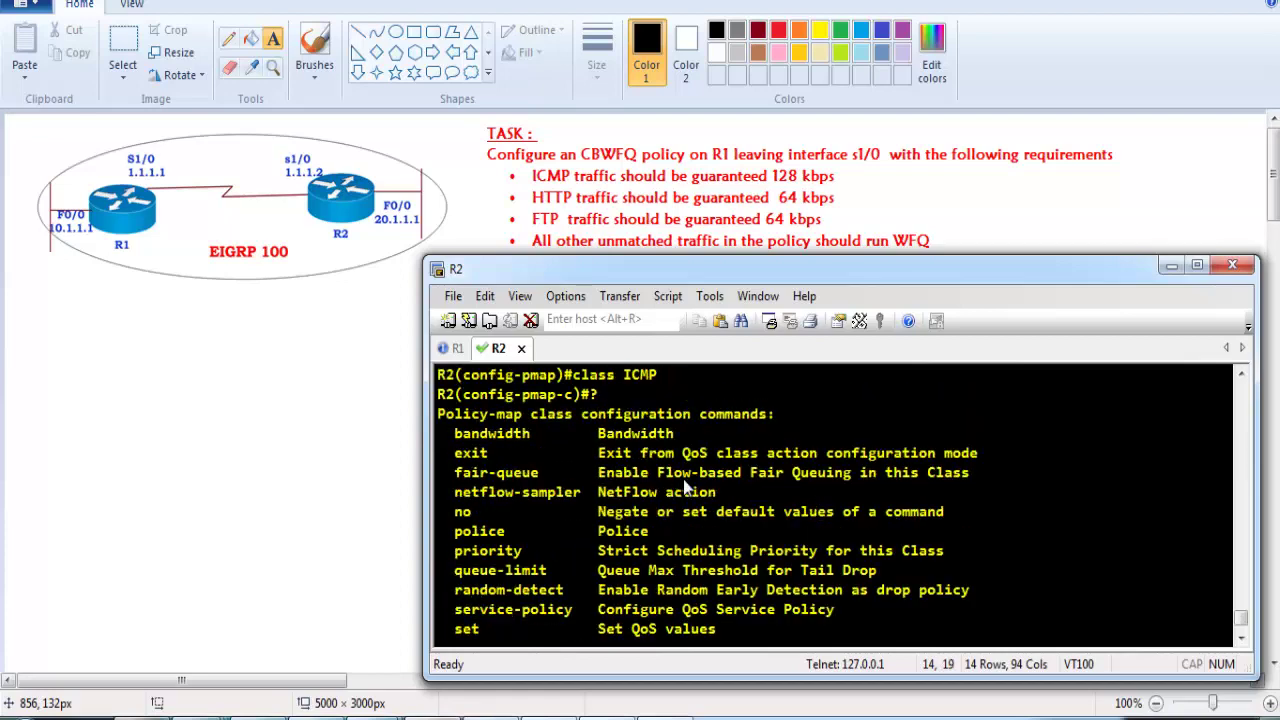
left_click_drag(455, 433, 705, 431)
- List the options of the bandwidth command for the ICMP class and examine the kilobits-per-second and percent choices
type("ban")
key("Tab")
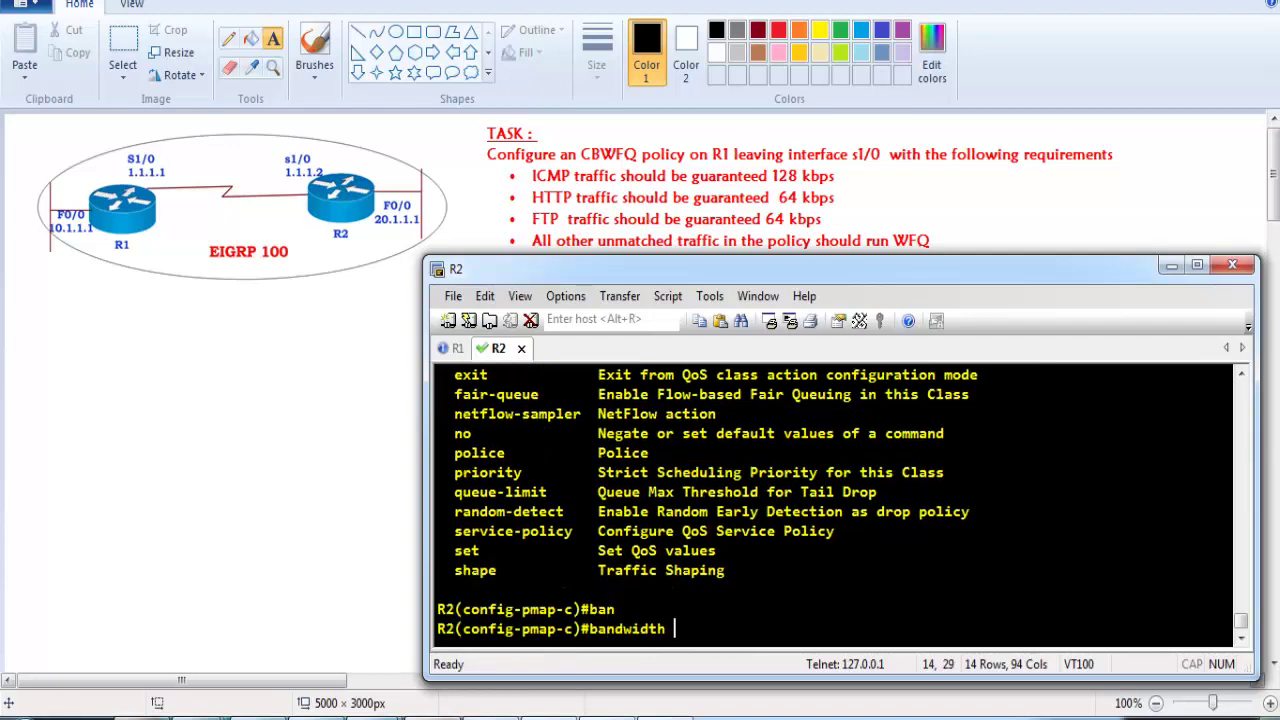
type("?")
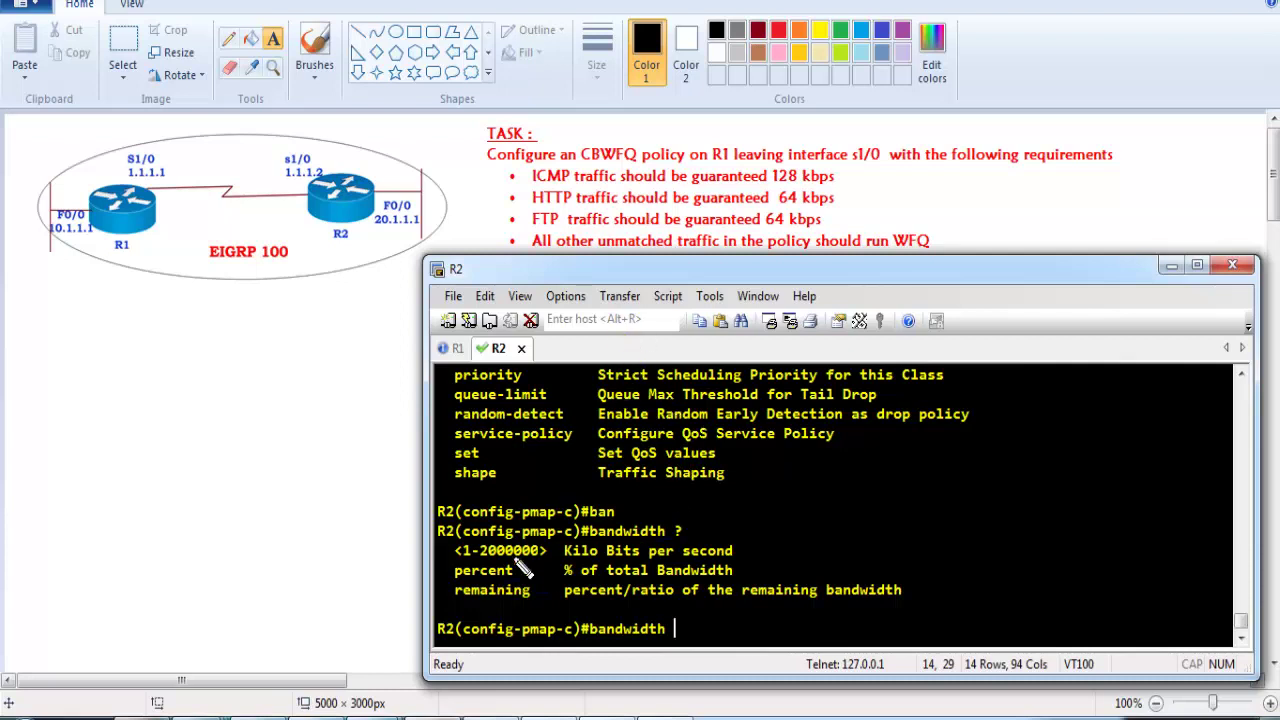
mouse_move(745, 540)
left_mouse_down()
mouse_move(595, 532)
mouse_move(557, 542)
mouse_move(589, 567)
mouse_move(688, 565)
left_mouse_up()
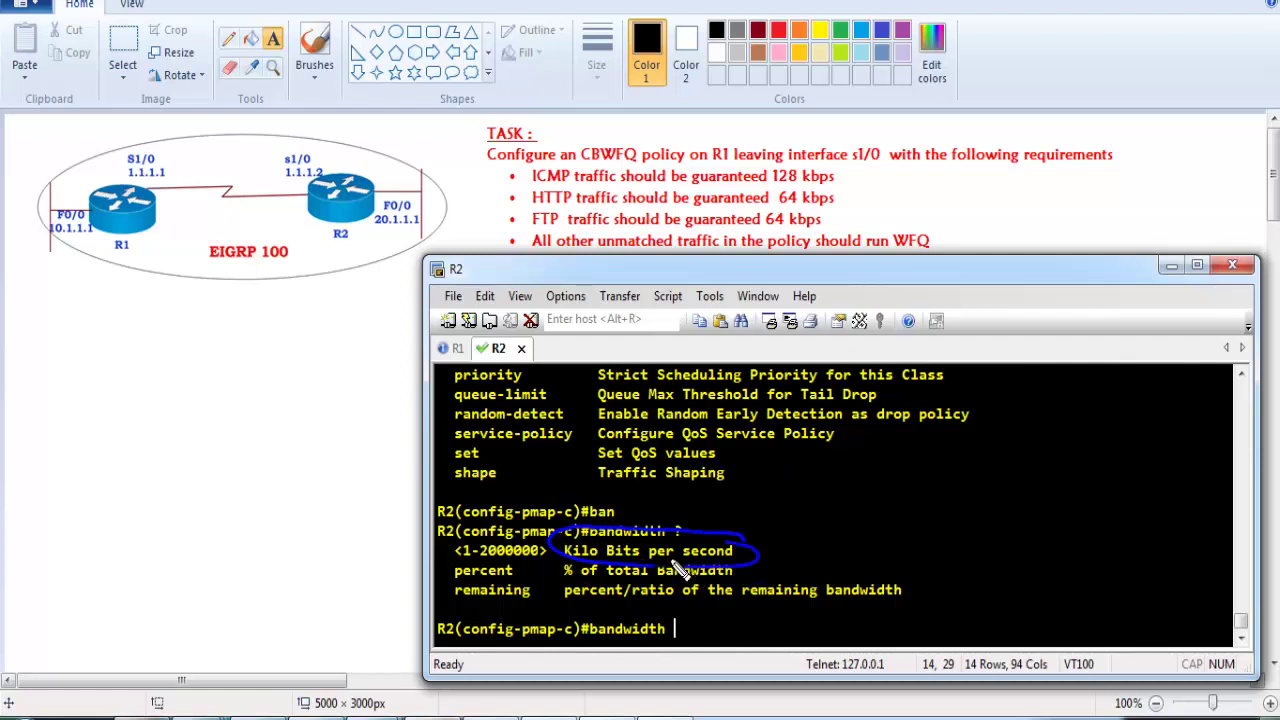
key("Escape")
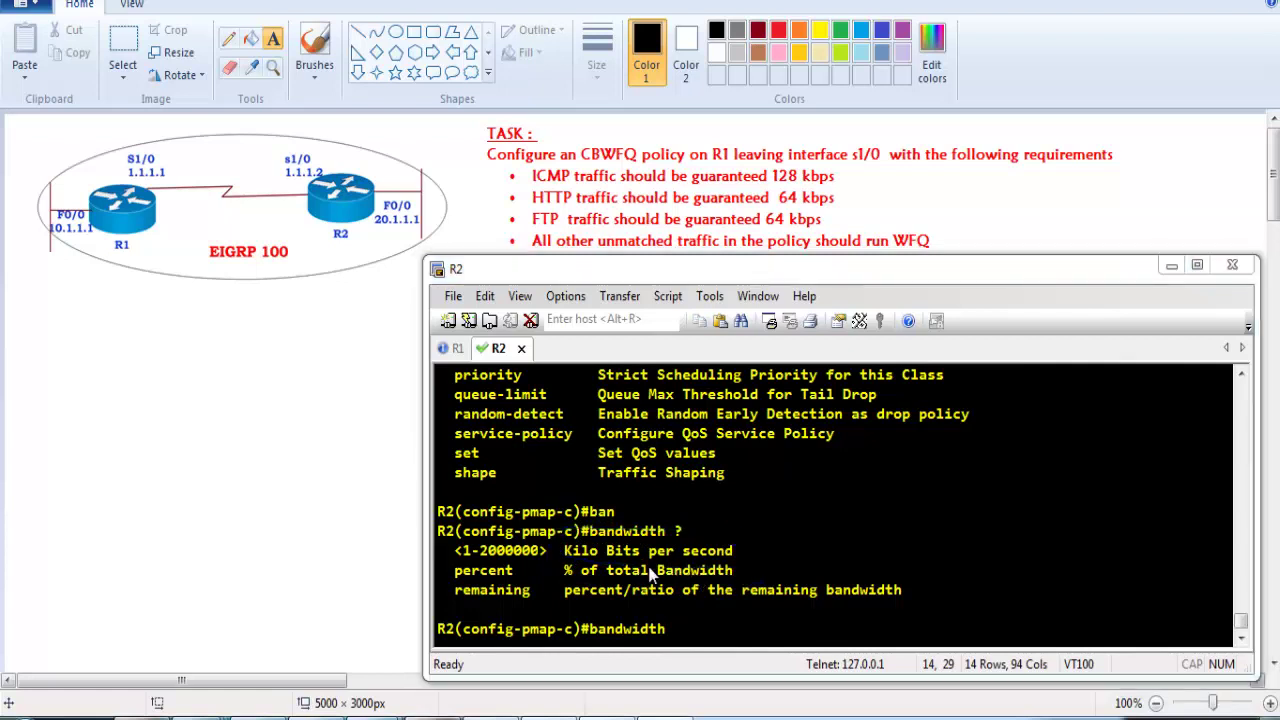
left_click_drag(449, 572, 749, 578)
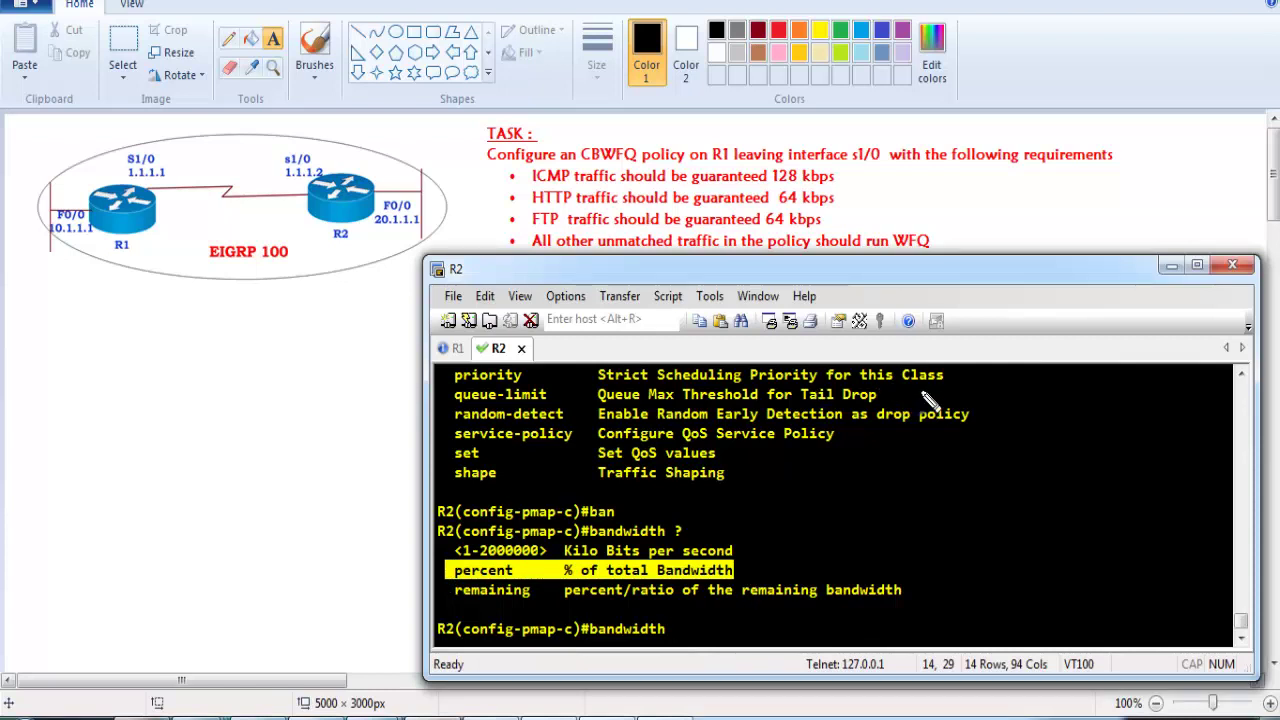
left_click_drag(913, 443, 912, 466)
mouse_move(924, 452)
left_mouse_down()
mouse_move(979, 463)
mouse_move(965, 478)
mouse_move(911, 483)
mouse_move(990, 476)
left_mouse_up()
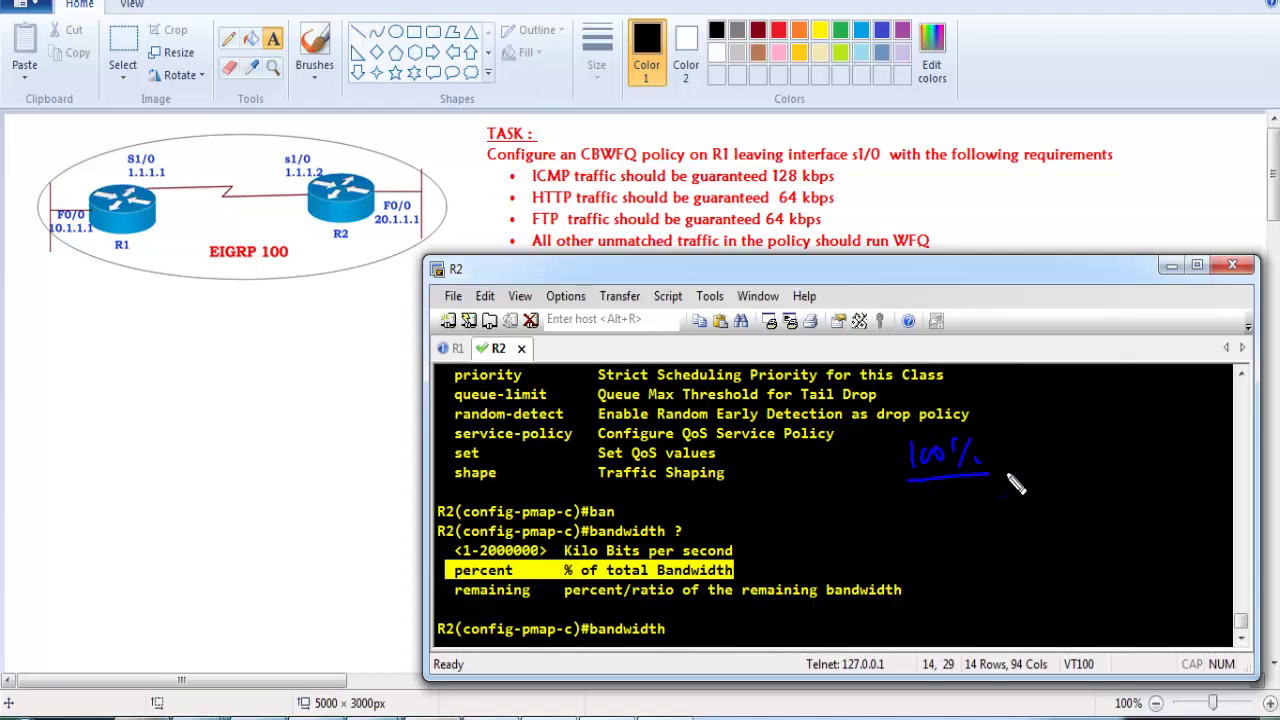
mouse_move(908, 492)
left_mouse_down()
mouse_move(944, 496)
mouse_move(946, 511)
mouse_move(1028, 496)
mouse_move(1068, 498)
left_mouse_up()
mouse_move(985, 452)
left_mouse_down()
mouse_move(1053, 414)
mouse_move(1045, 402)
mouse_move(1064, 415)
mouse_move(1130, 420)
left_mouse_up()
mouse_move(960, 530)
left_mouse_down()
mouse_move(958, 548)
mouse_move(1058, 520)
mouse_move(1042, 508)
mouse_move(1065, 520)
left_mouse_up()
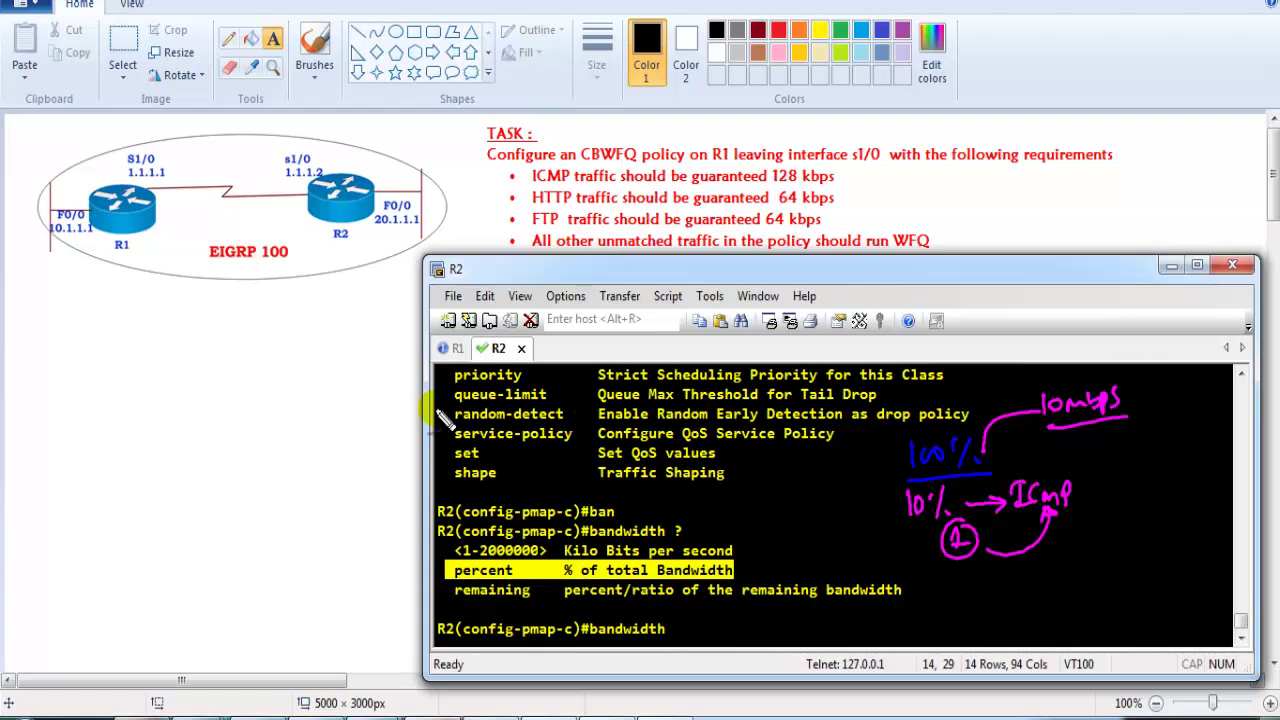
left_click_drag(243, 378, 244, 405)
mouse_move(262, 368)
left_mouse_down()
mouse_move(265, 385)
mouse_move(354, 386)
mouse_move(322, 362)
left_mouse_up()
left_click_drag(229, 207, 221, 222)
mouse_move(233, 207)
left_mouse_down()
mouse_move(234, 222)
mouse_move(246, 212)
left_mouse_up()
left_click_drag(238, 406, 300, 392)
mouse_move(266, 440)
left_mouse_down()
mouse_move(308, 459)
mouse_move(340, 453)
mouse_move(324, 438)
mouse_move(380, 428)
left_mouse_up()
mouse_move(350, 398)
left_mouse_down()
mouse_move(385, 455)
mouse_move(345, 415)
left_mouse_up()
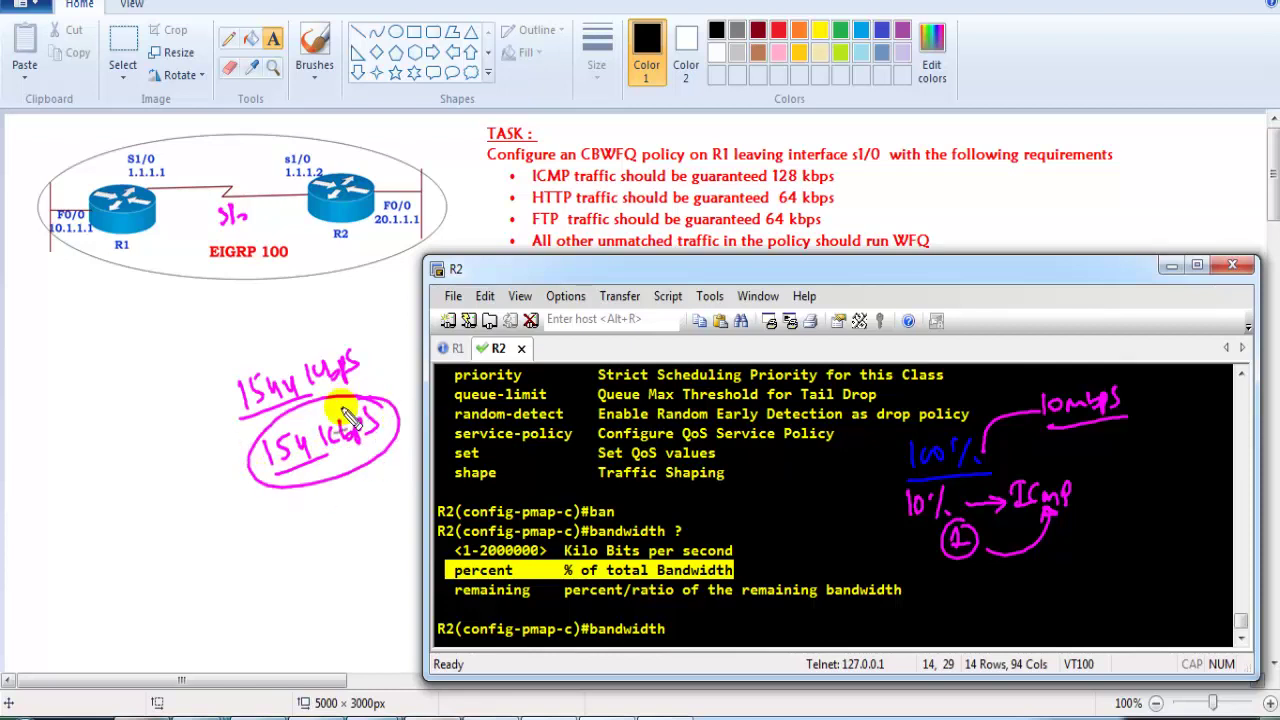
key("e")
left_click(670, 583)
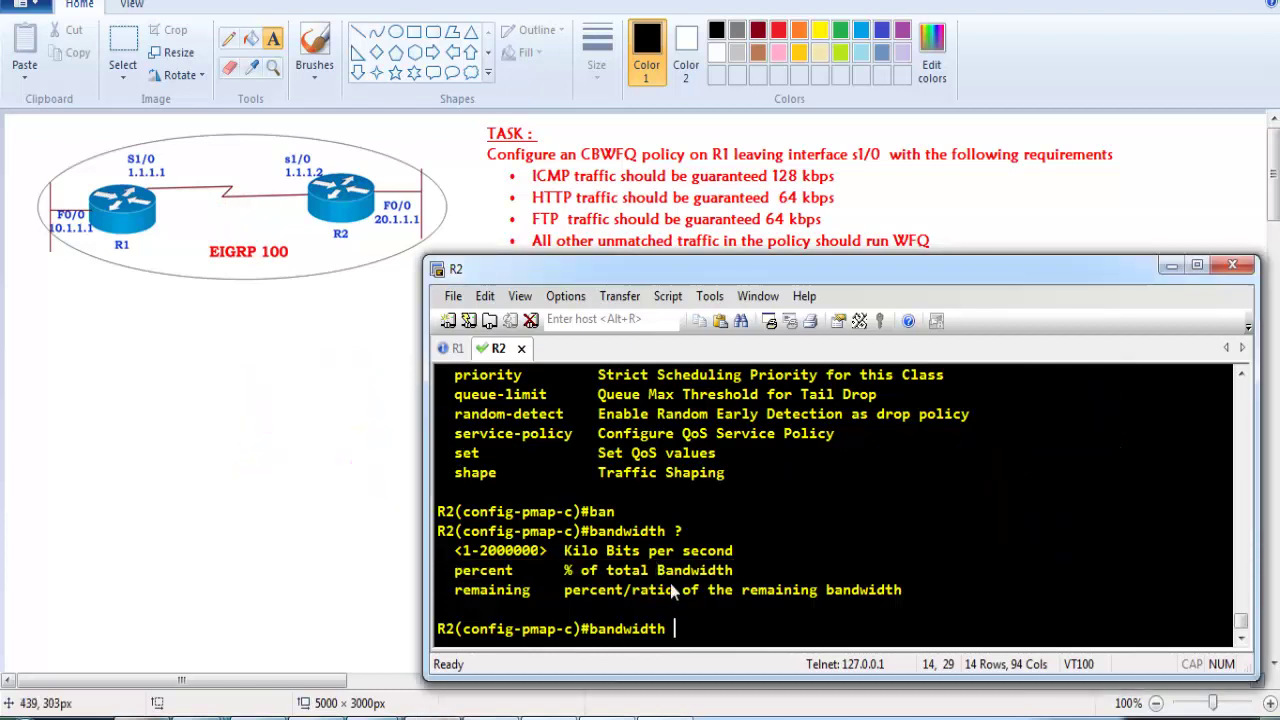
- Set the ICMP class bandwidth to 128 kbps and exit to policy-map configuration mode
left_click_drag(455, 570, 738, 572)
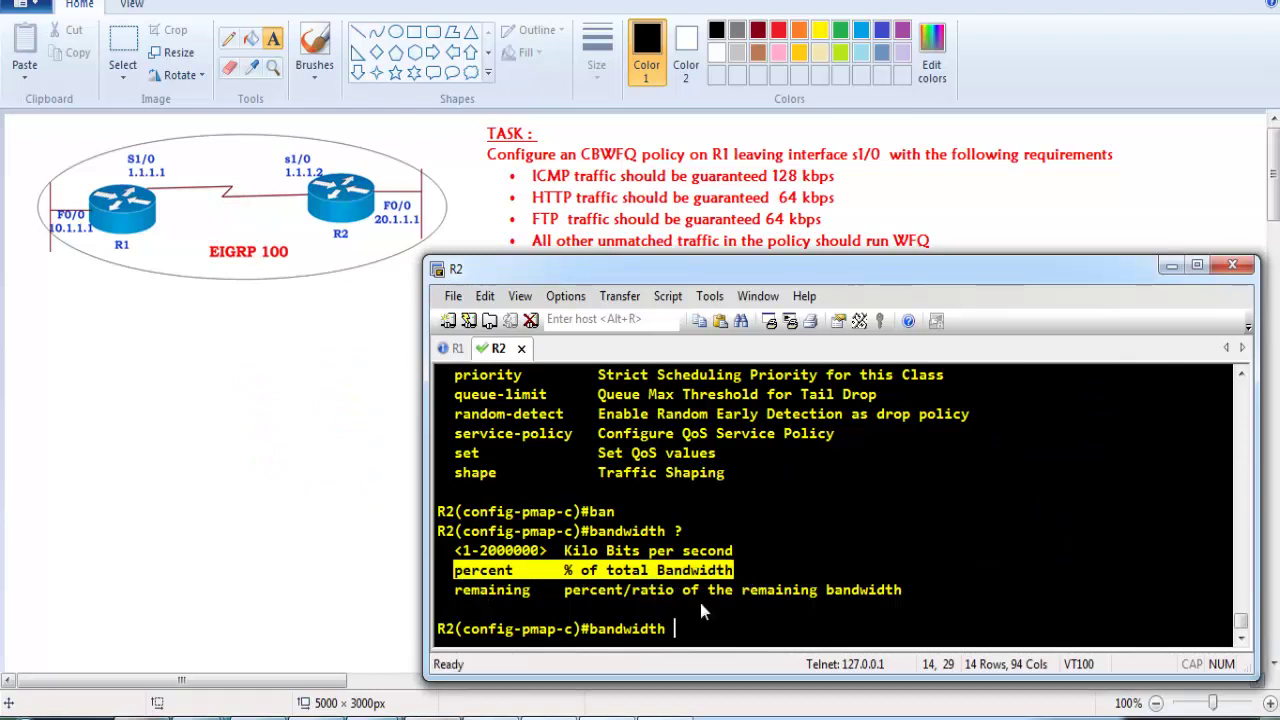
left_click_drag(520, 551, 733, 551)
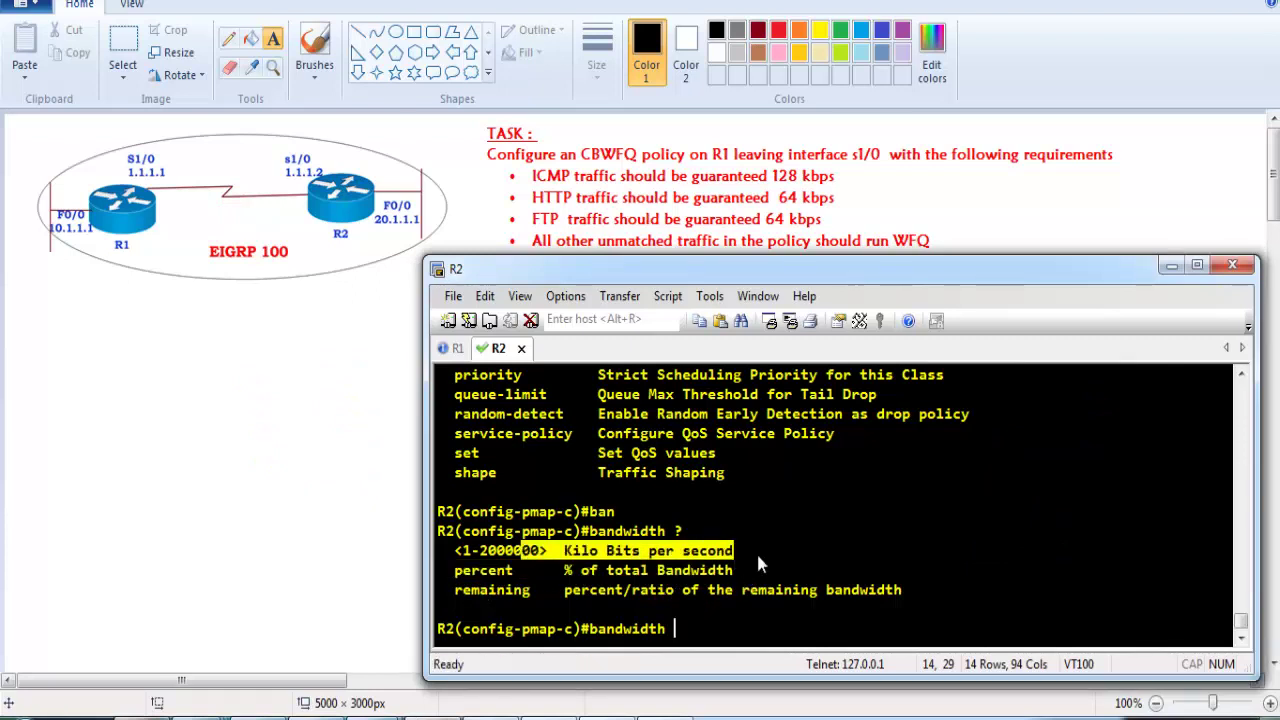
type("128")
key("Return")
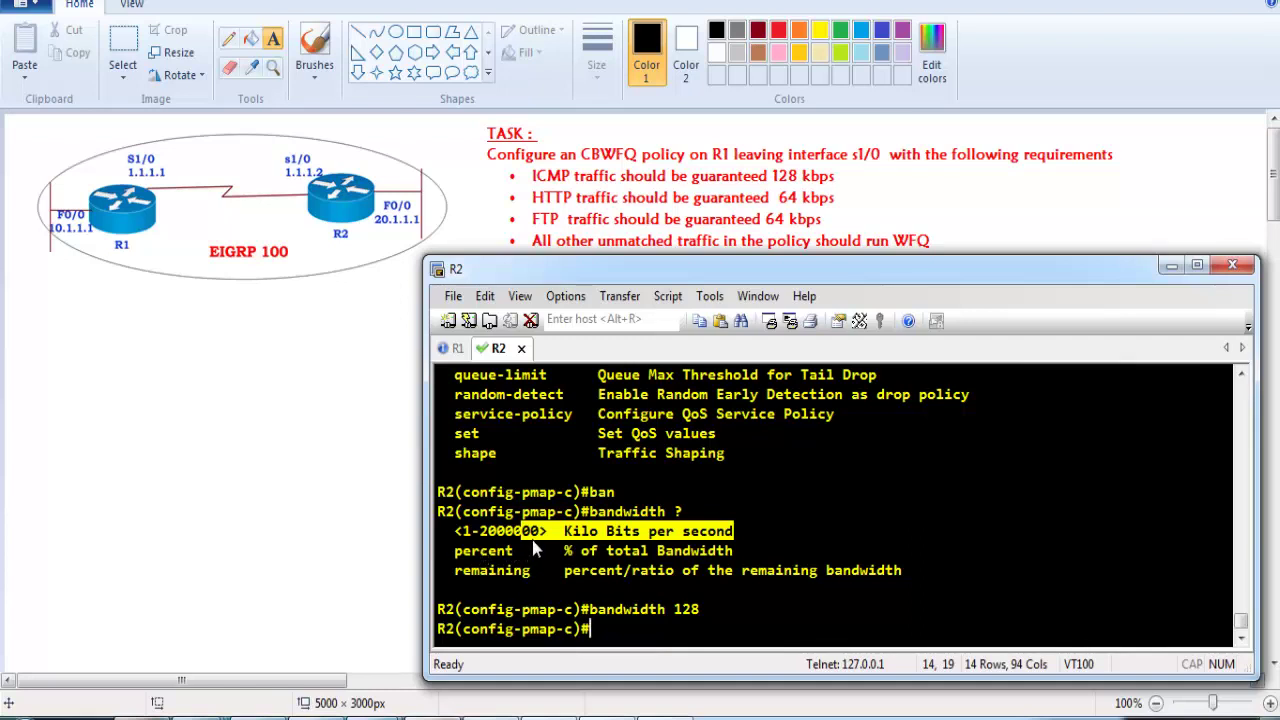
left_click_drag(488, 550, 735, 551)
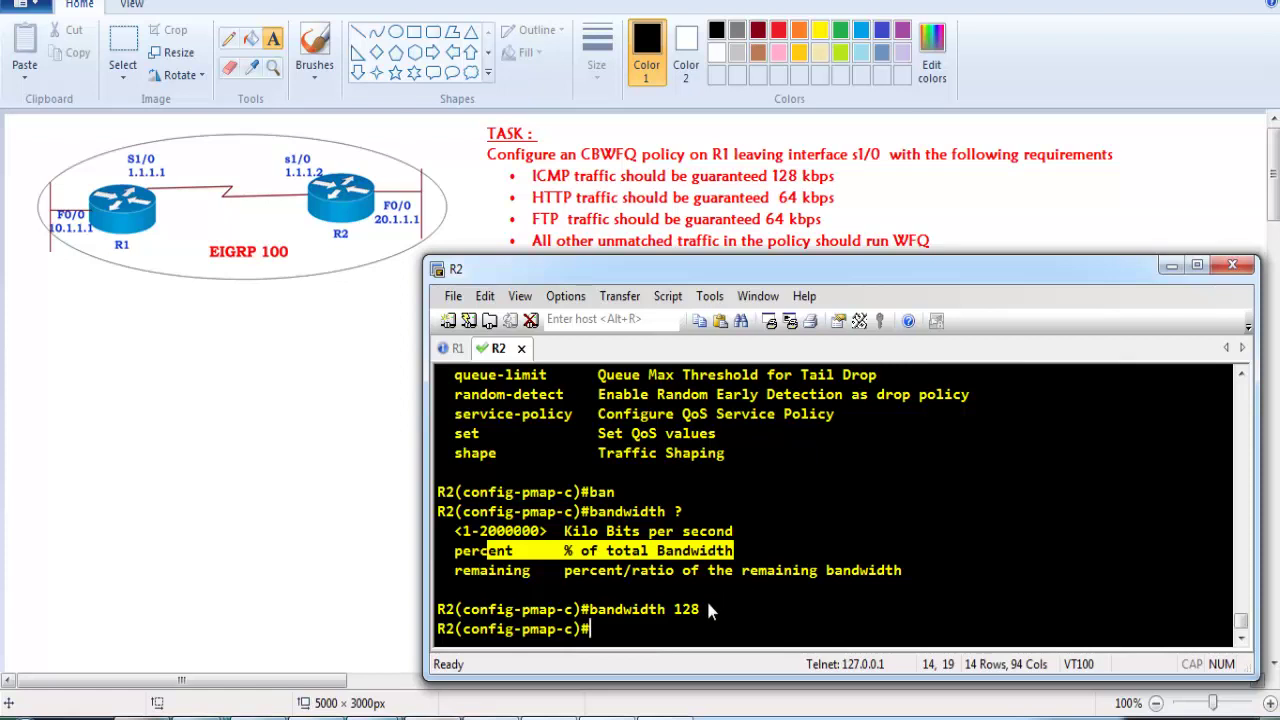
type("exit")
key("Return")
key("Return")
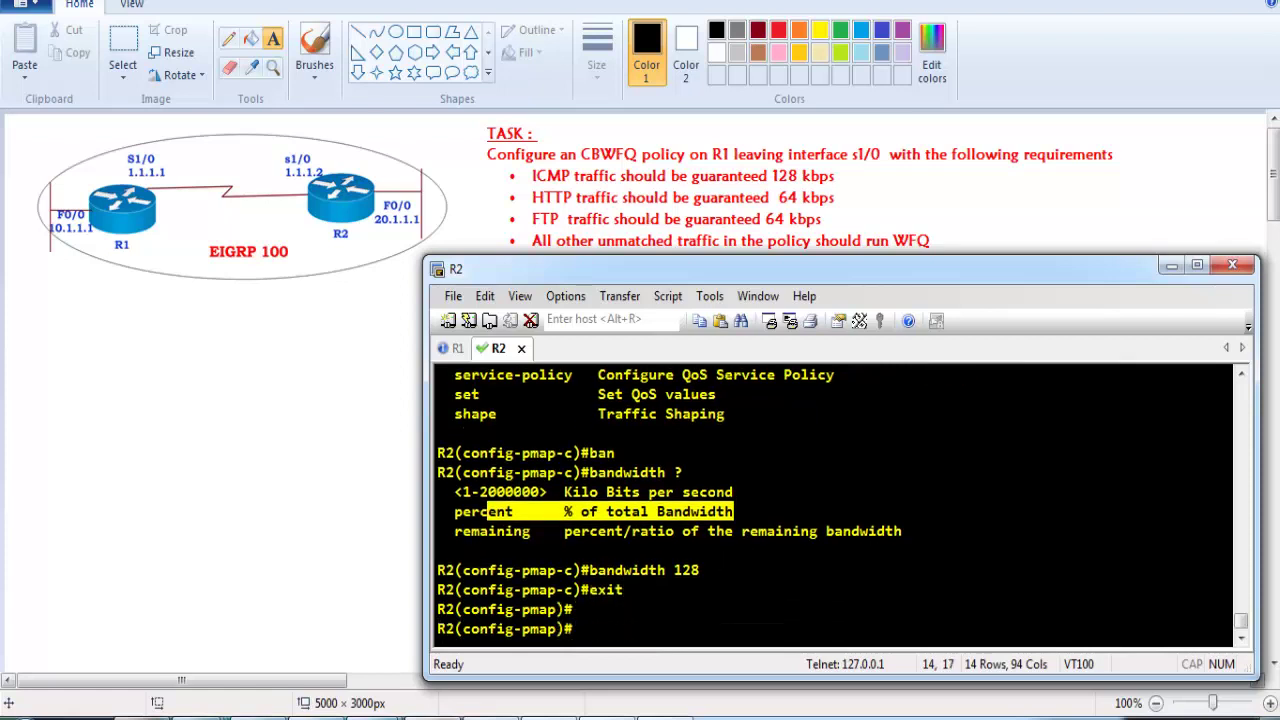
- Add the HTTP class to policy map CCIE with a bandwidth of 64 kbps and exit the class
type("cla")
key("Tab")
type("HTTP")
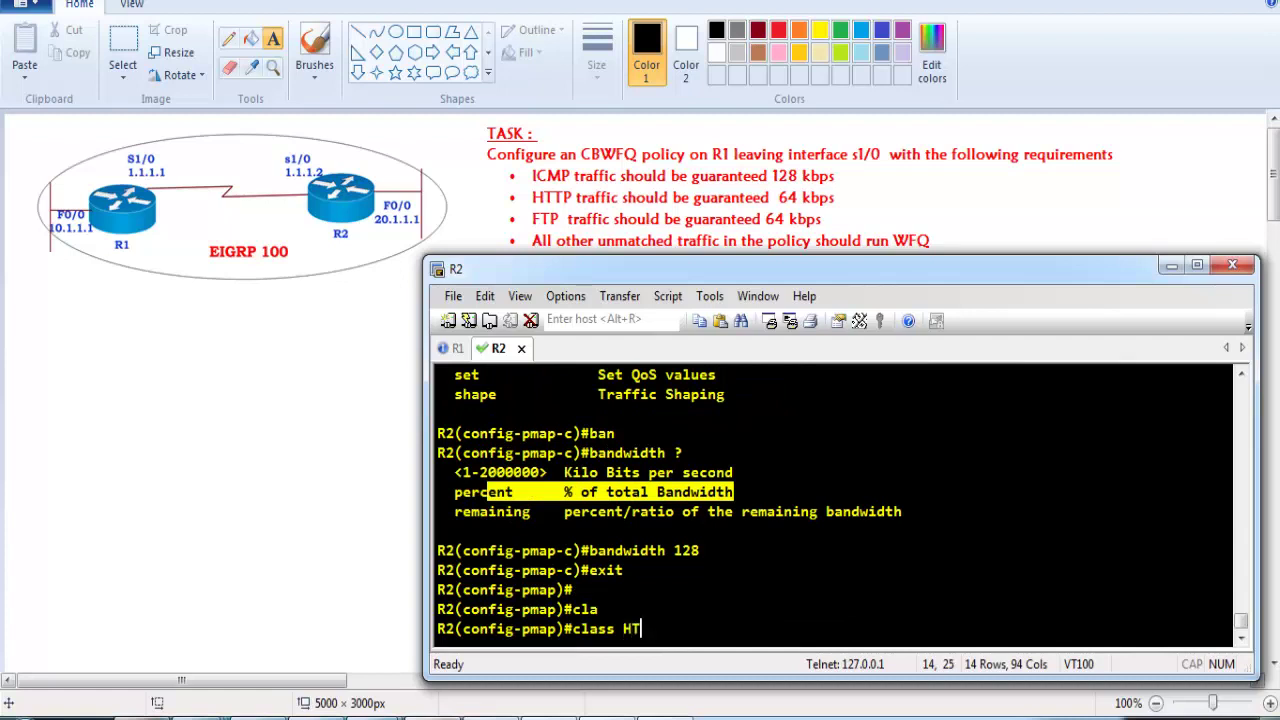
key("Return")
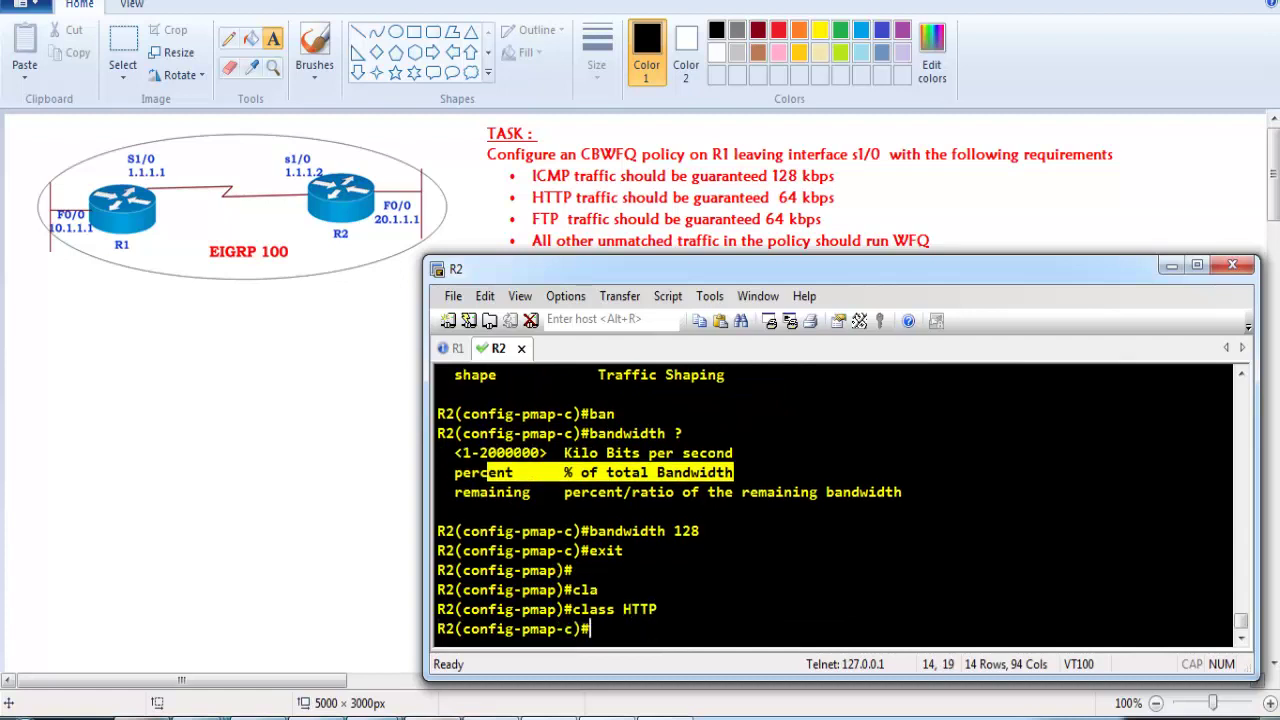
type("ban")
key("Tab")
type("64")
key("Return")
type("exit")
key("Return")
- Add the FTP class to policy map CCIE with a bandwidth of 64 kbps and exit the class
type("cla")
key("Tab")
type("FTP")
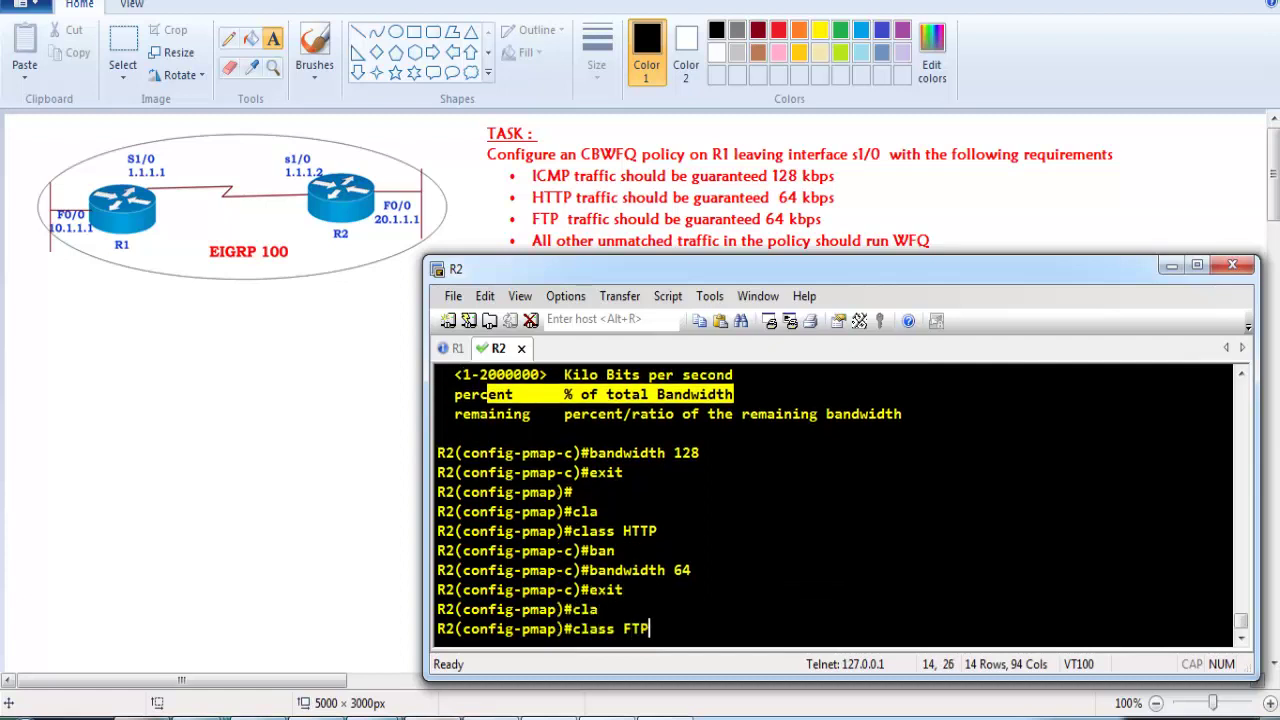
key("Return")
key("Up")
key("Up")
key("Up")
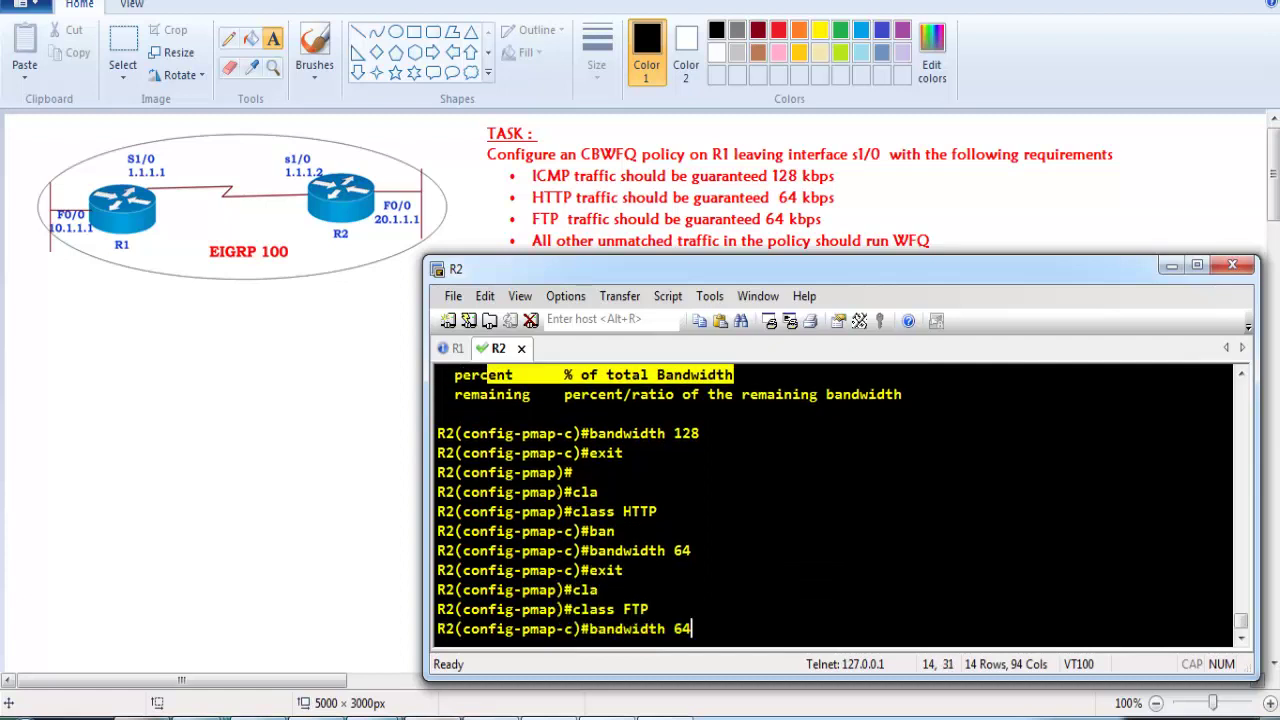
key("Return")
type("exit")
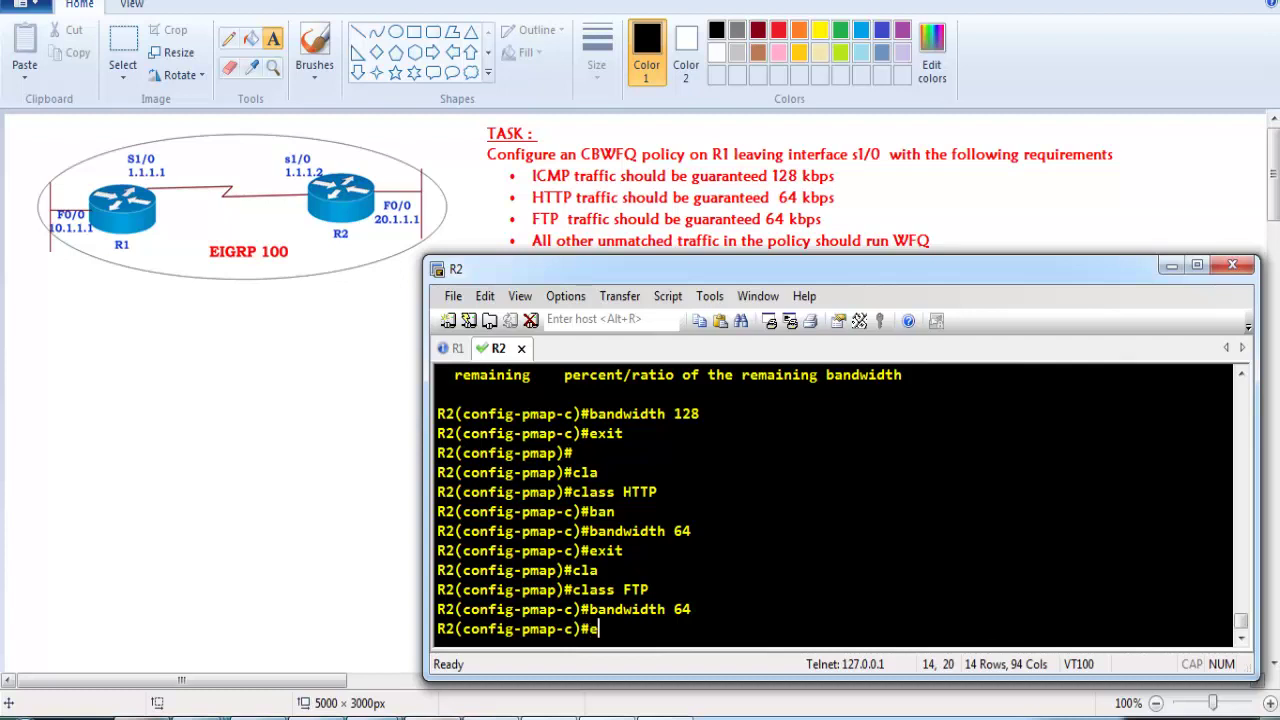
key("Return")
- Add the class-default class to policy map CCIE for the unmatched traffic
type("cla")
key("Tab")
type("clas")
key("Tab")
type("s-default")
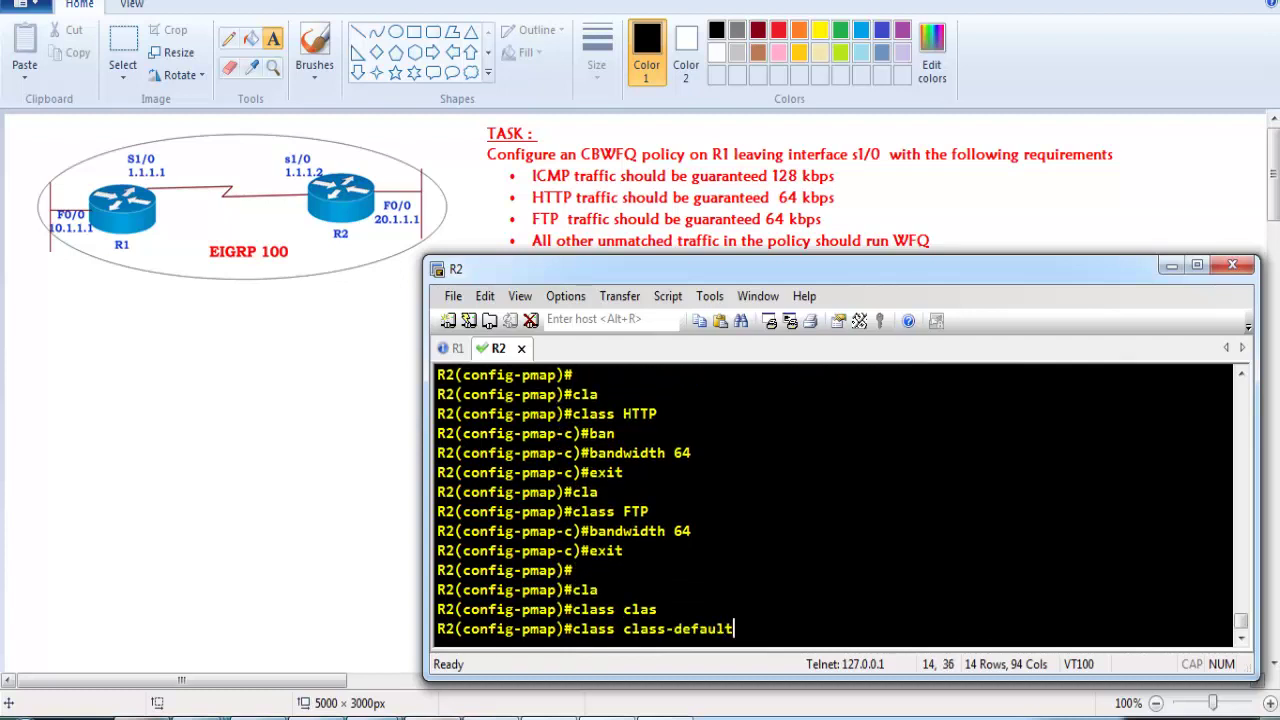
key("Return")
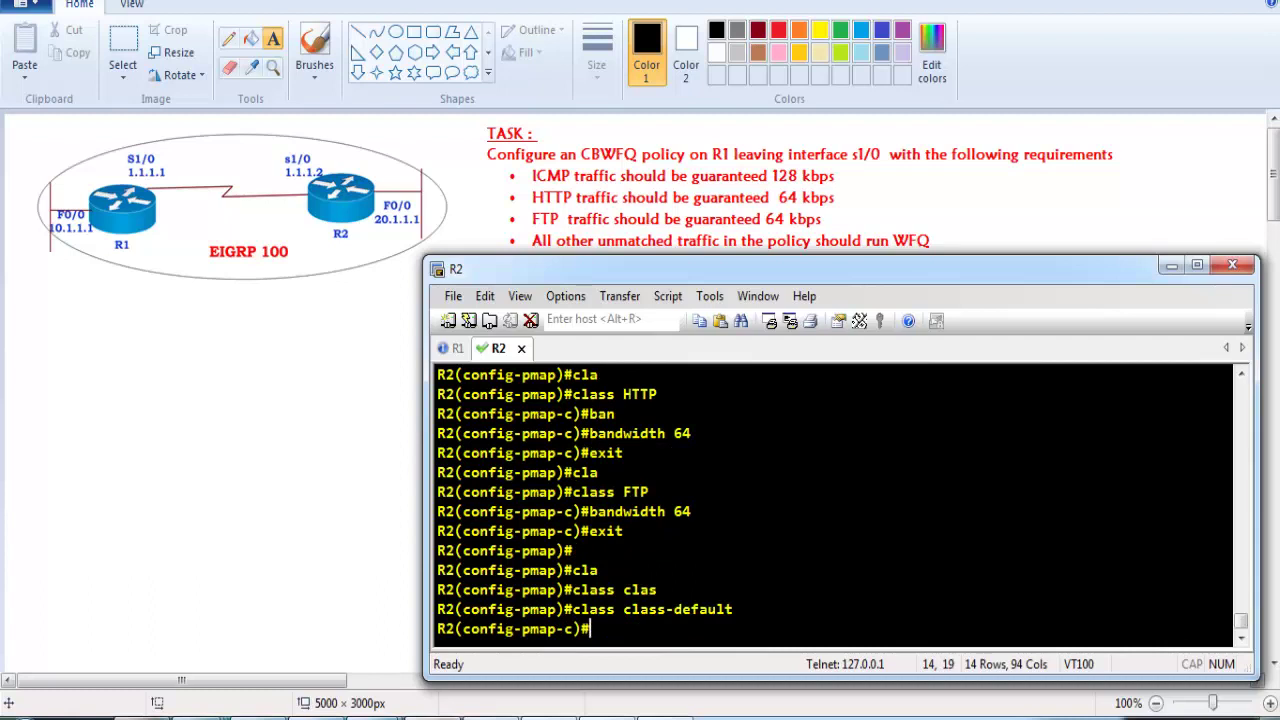
left_click_drag(887, 436, 905, 458)
left_click_drag(914, 446, 971, 443)
mouse_move(862, 451)
left_mouse_down()
mouse_move(840, 451)
mouse_move(903, 503)
mouse_move(950, 508)
left_mouse_up()
left_click_drag(980, 410, 988, 506)
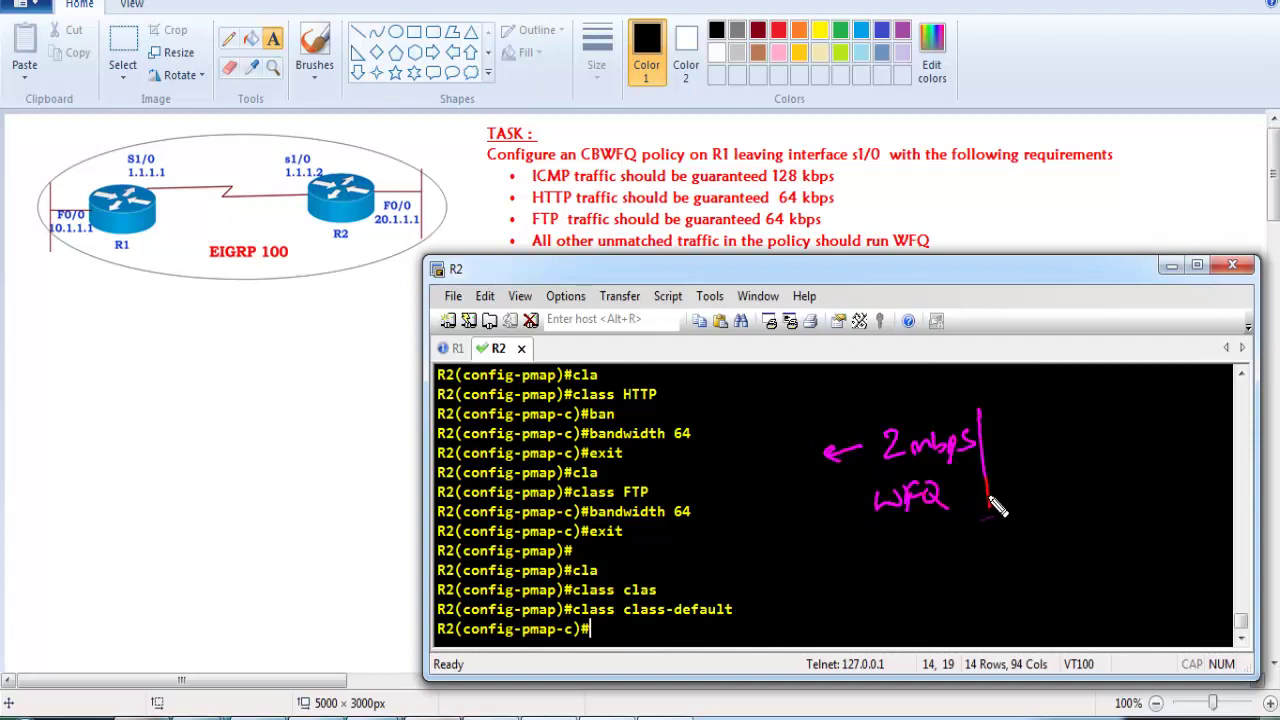
mouse_move(980, 406)
left_mouse_down()
mouse_move(849, 523)
mouse_move(992, 503)
left_mouse_up()
left_click_drag(886, 437, 903, 447)
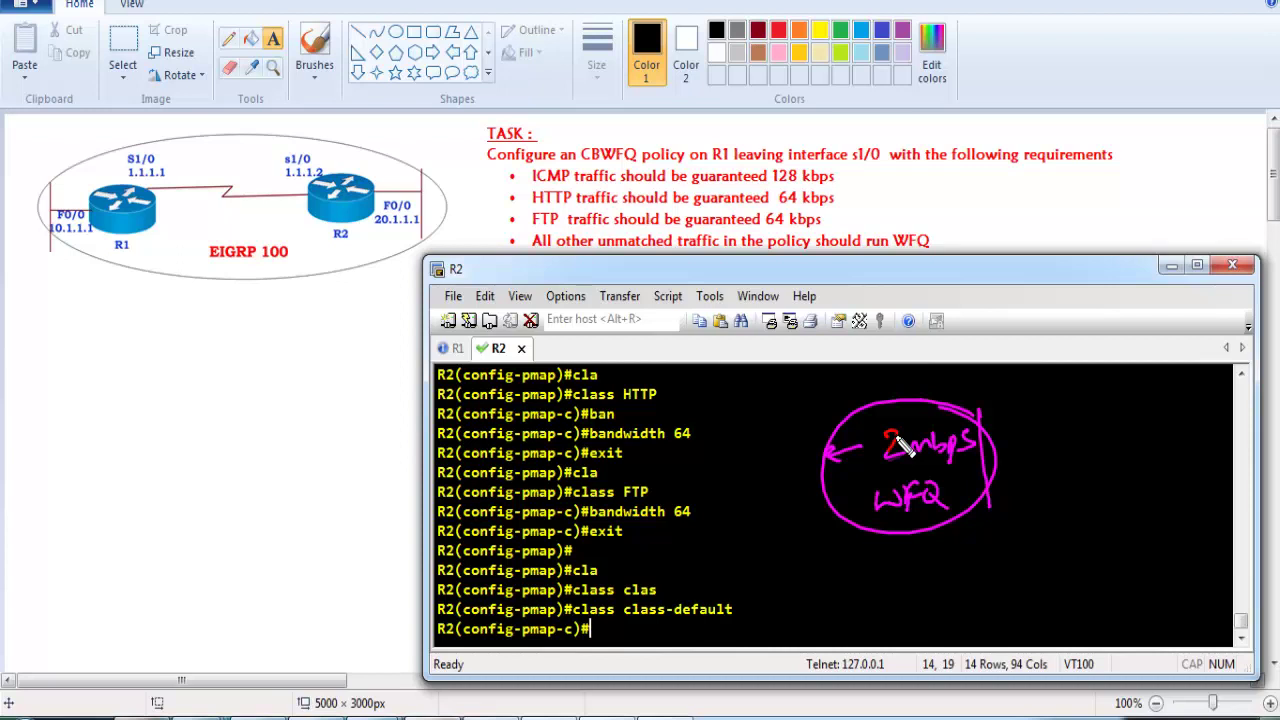
left_click_drag(903, 447, 927, 478)
left_click_drag(985, 428, 1042, 410)
mouse_move(1031, 462)
left_mouse_down()
mouse_move(1032, 478)
mouse_move(1084, 466)
left_mouse_up()
key("Escape")
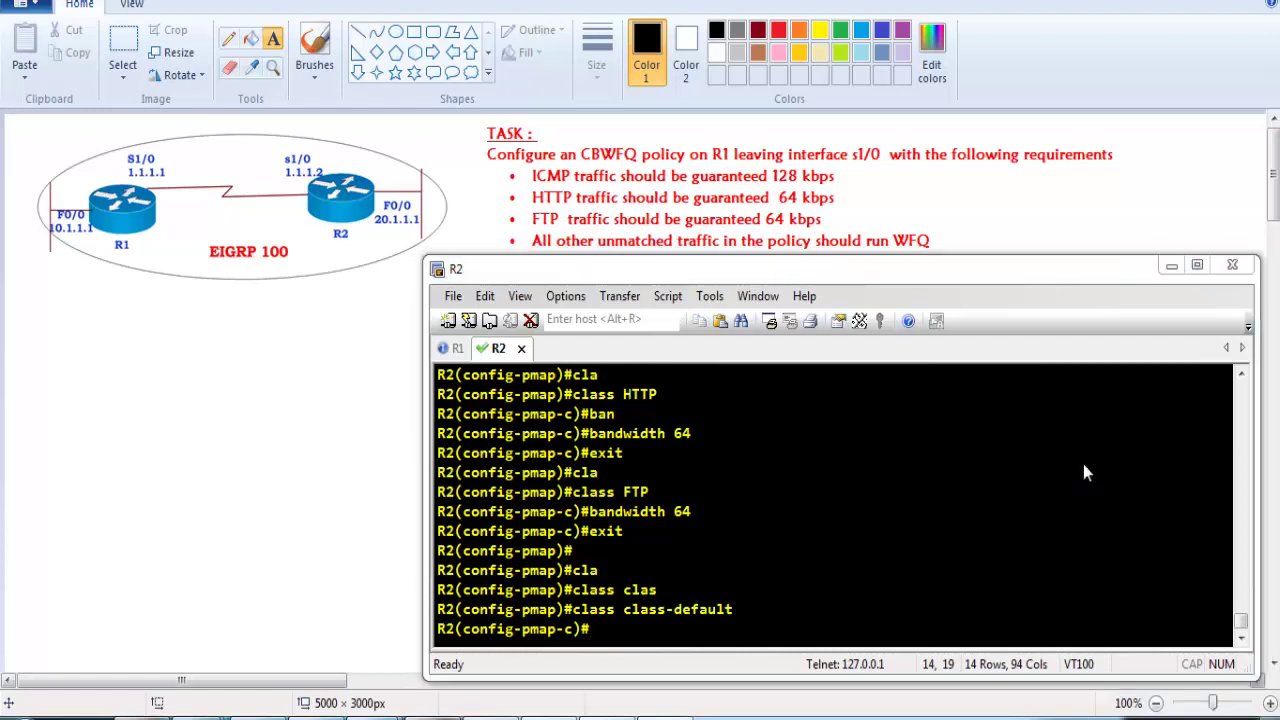
- Enable fair-queue in the class-default class
left_click(1029, 594)
type("fair")
key("Tab")
key("Return")
key("Return")
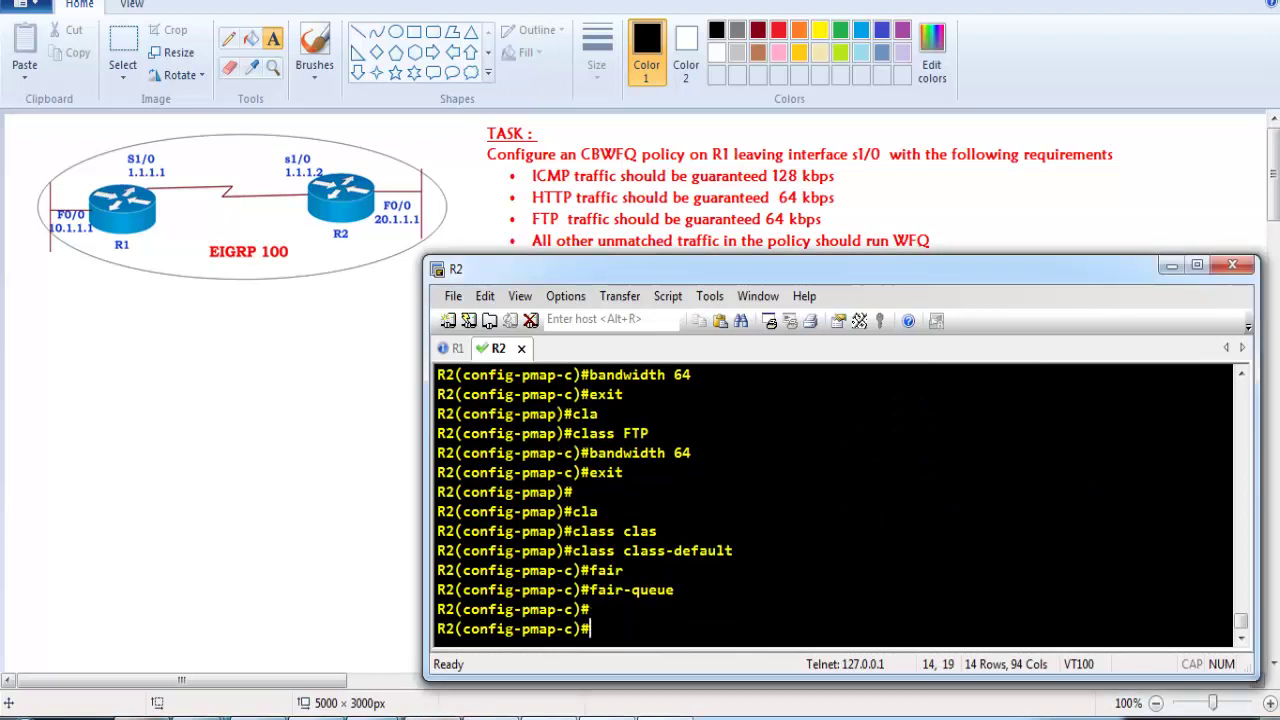
- Exit the class configuration and return to privileged EXEC mode with "end"
type("exit")
key("Return")
key("Return")
type("end")
key("Return")
key("Return")
key("Return")
- Display the policy-map section of the running configuration and check the policy map CCIE, ICMP and HTTP entries
type("sh run poli")
key("Tab")
key("Return")
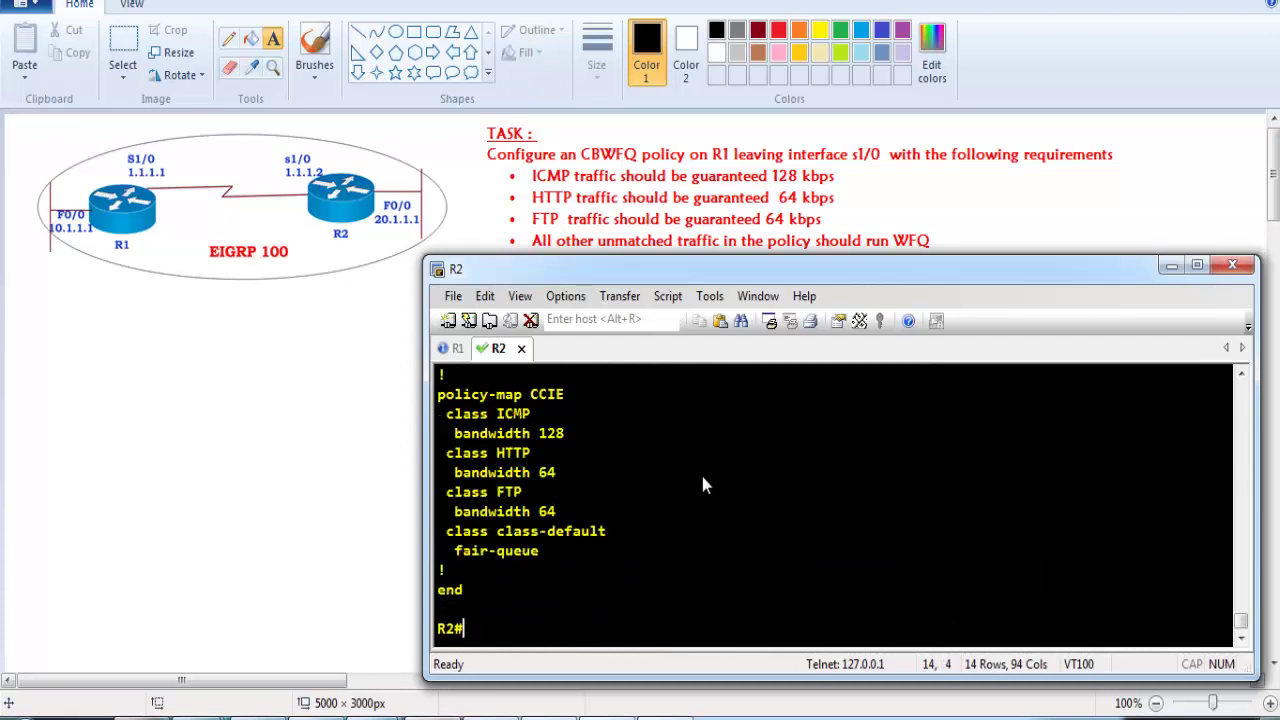
scroll(705, 480, "up", 2)
scroll(650, 535, "down", 2)
scroll(608, 517, "up", 1)
left_click_drag(453, 453, 590, 452)
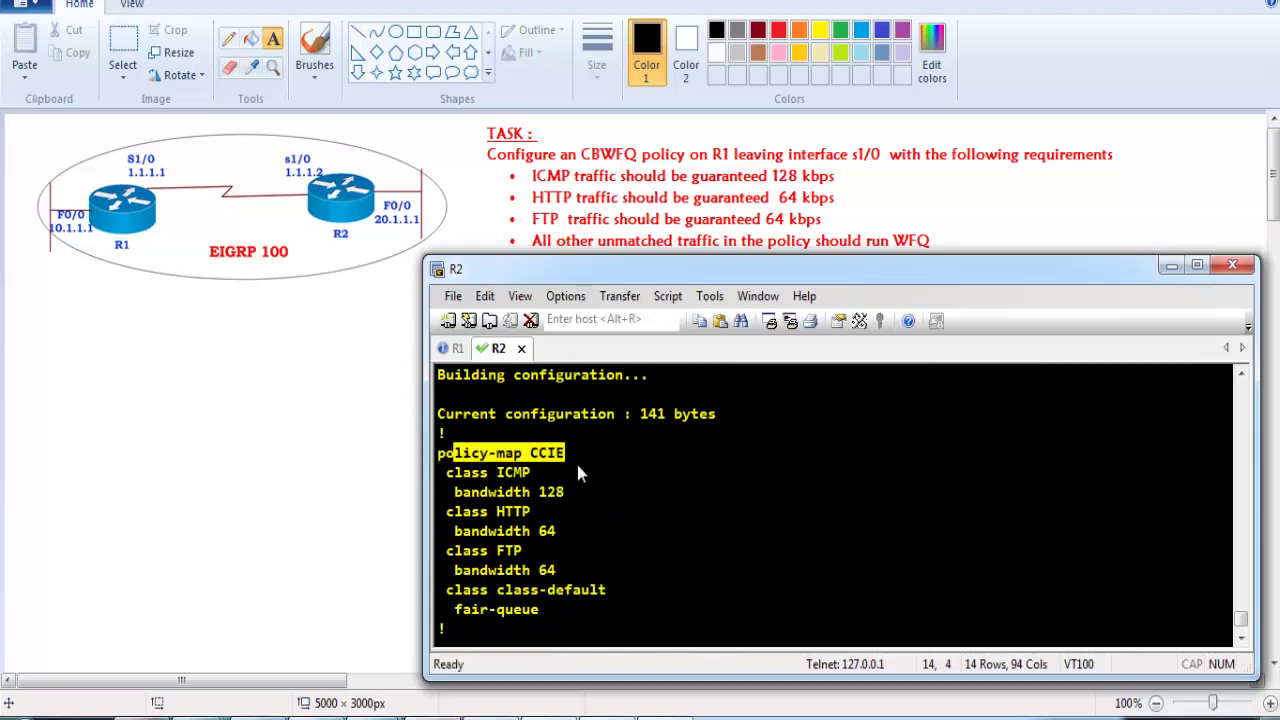
left_click_drag(435, 471, 583, 490)
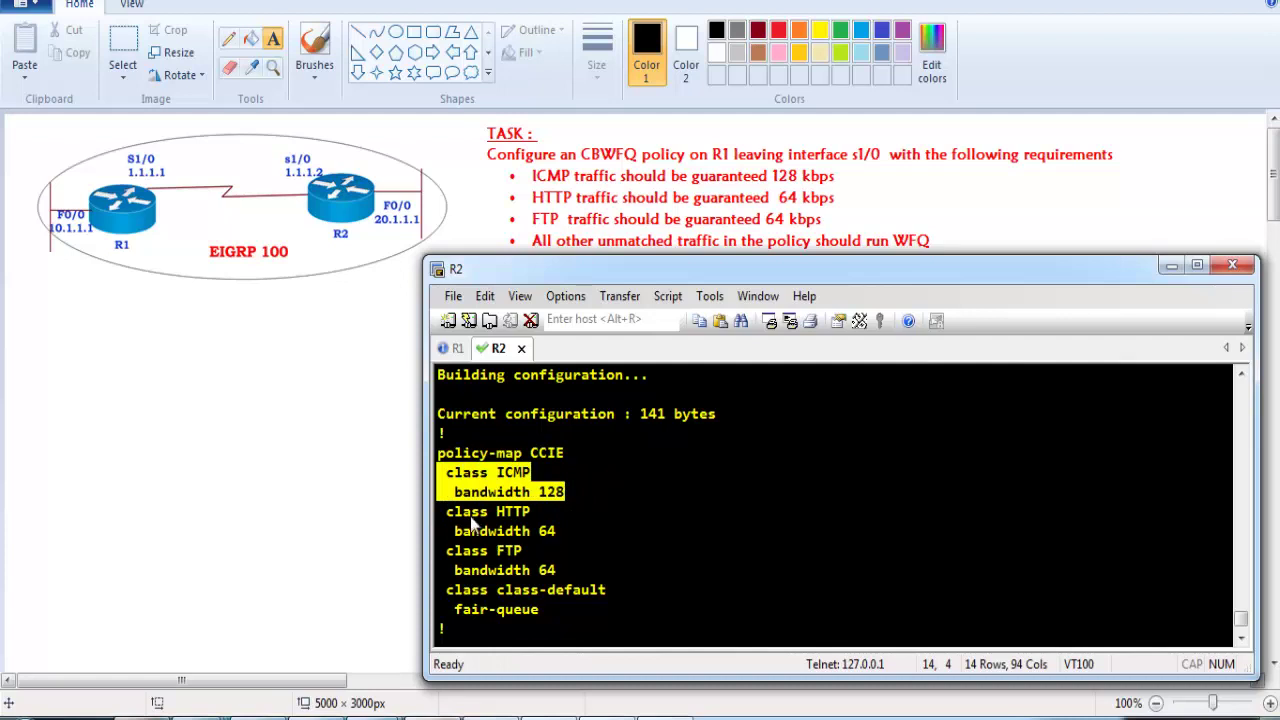
left_click_drag(468, 515, 556, 538)
- Display the configured policy maps with "sh policy-map" and check the bandwidth of the ICMP class
type("sh poli")
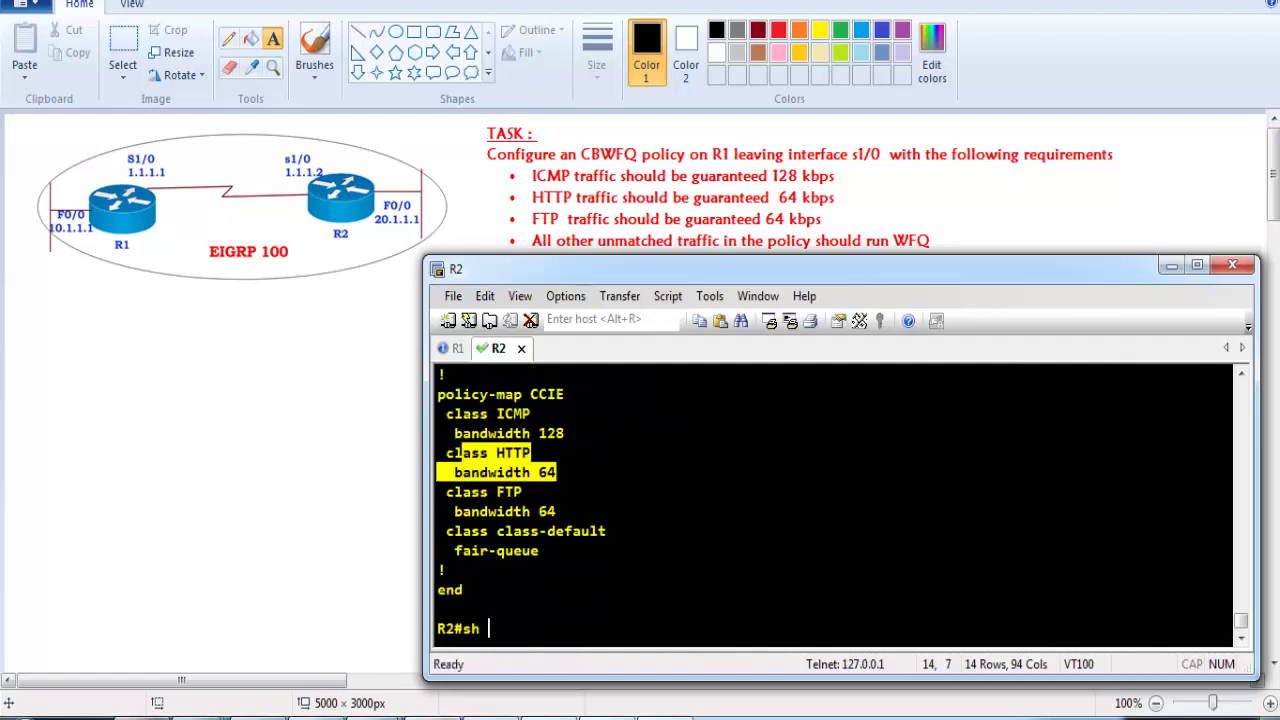
key("Tab")
type("cy-map")
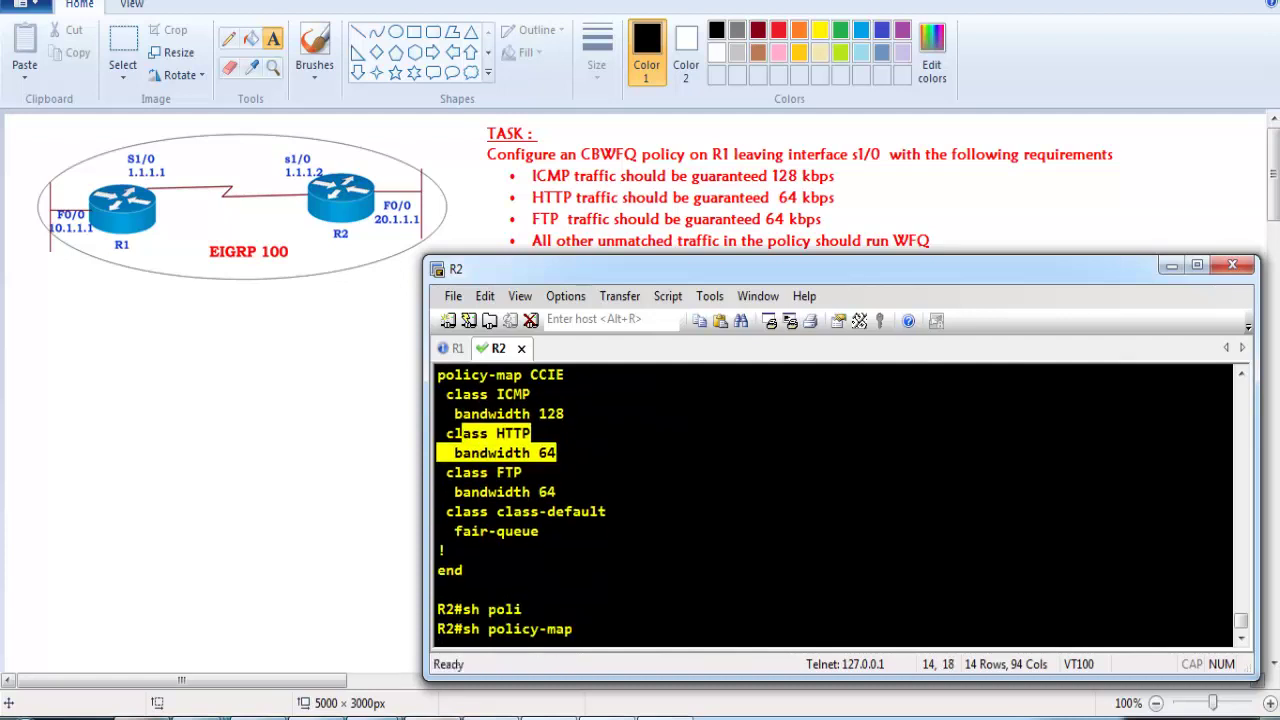
key("Return")
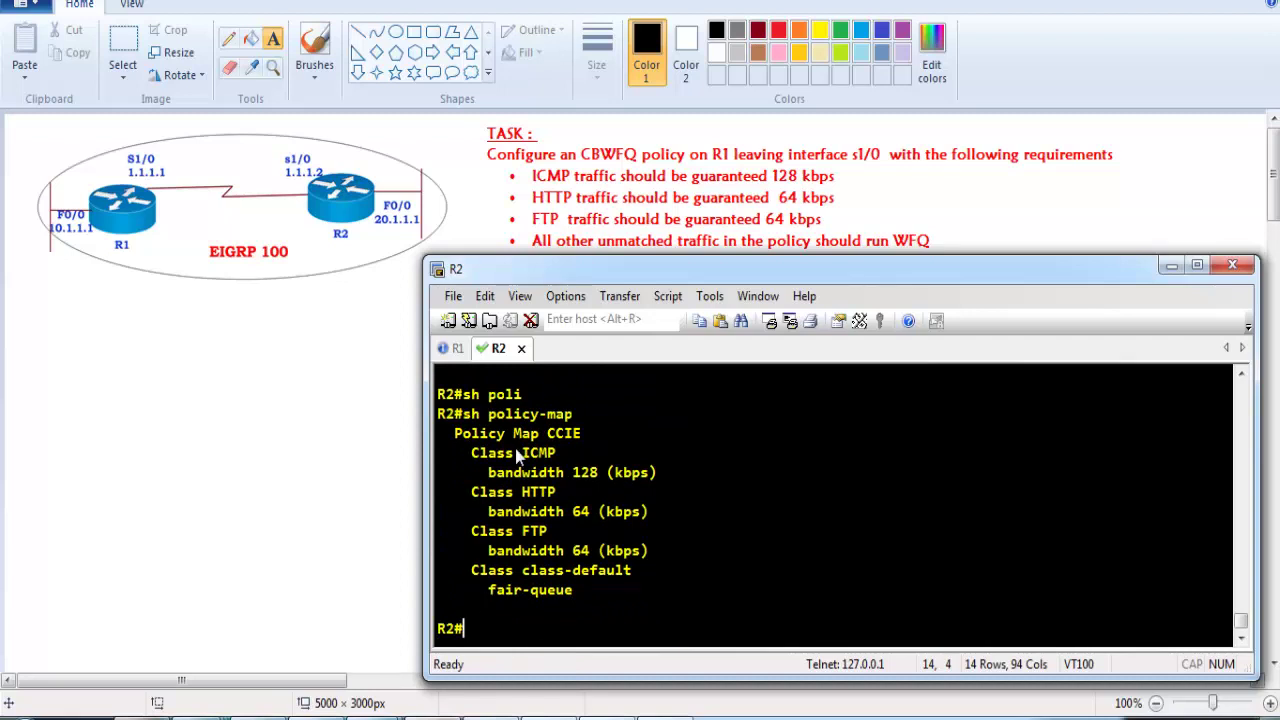
left_click_drag(473, 474, 628, 475)
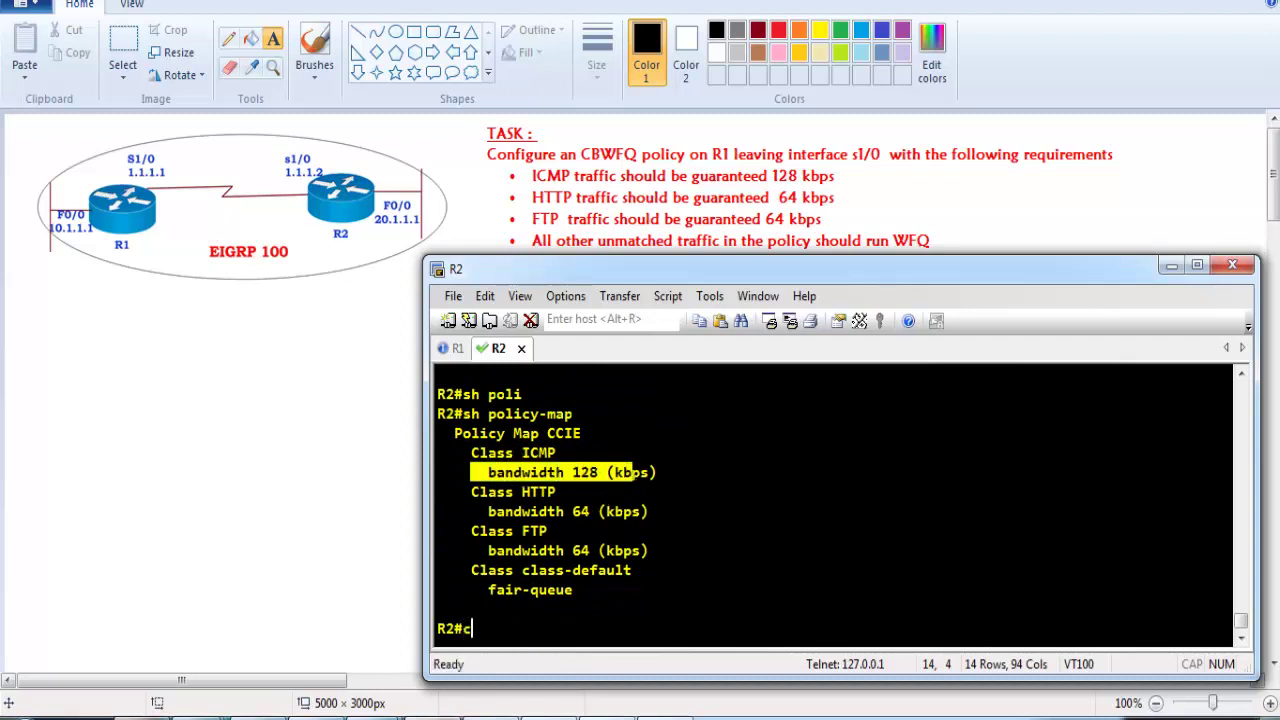
- Enter global configuration mode with "conf t" and open interface s1/0 for configuration
type("conf t")
key("Return")
key("Return")
type("int s1/0")
key("Return")
- Apply policy map CCIE in the outbound direction on interface s1/0 with "service-policy output CCIE"
type("ser")
key("Tab")
type("v")
key("Tab")
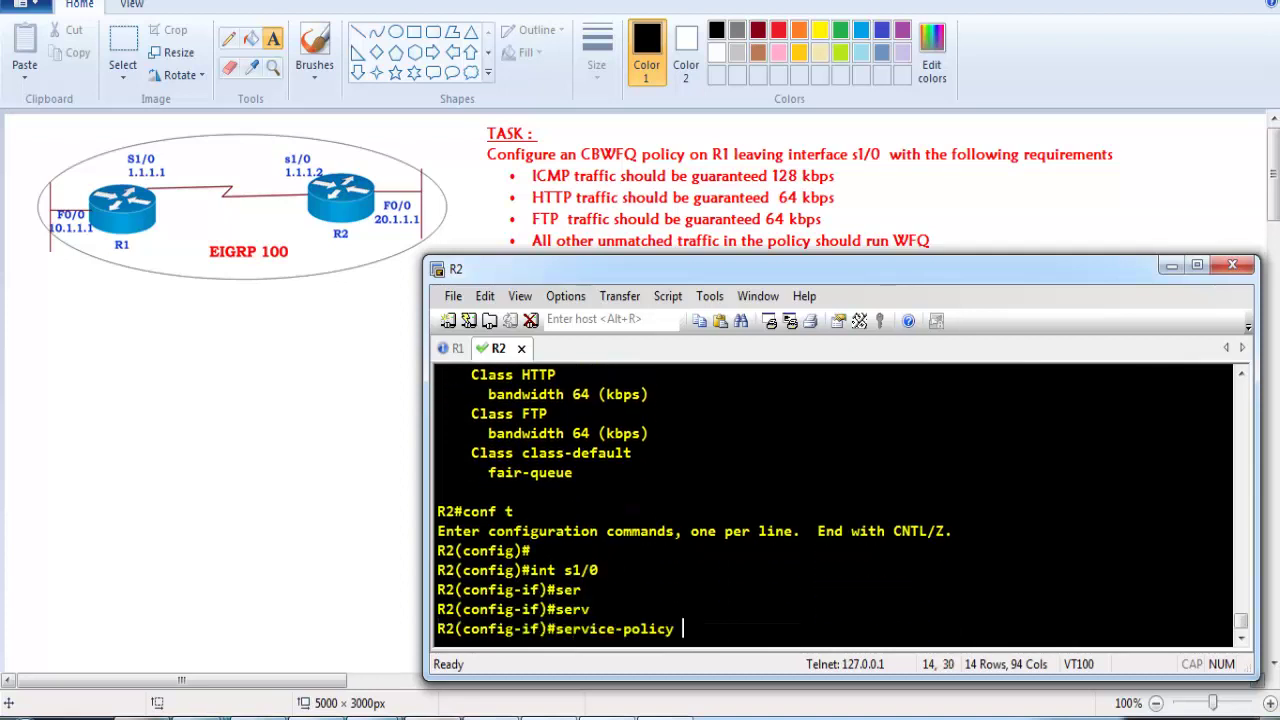
type("?")
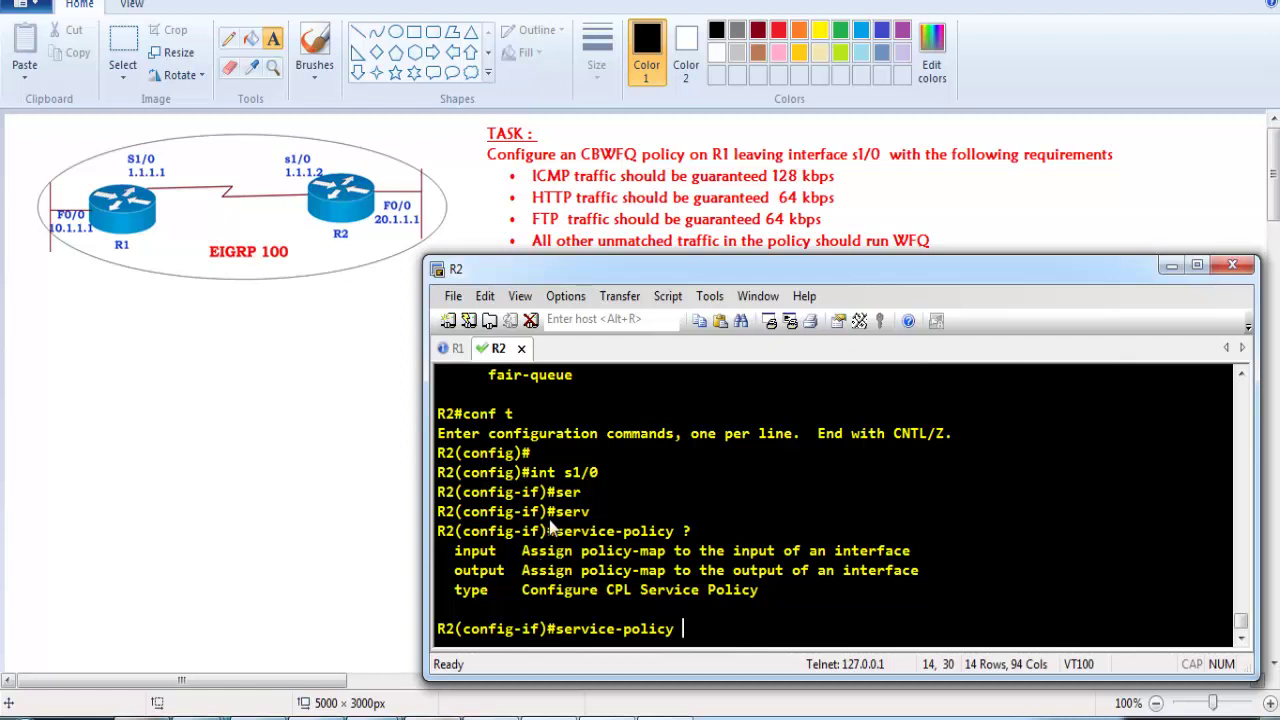
type("out")
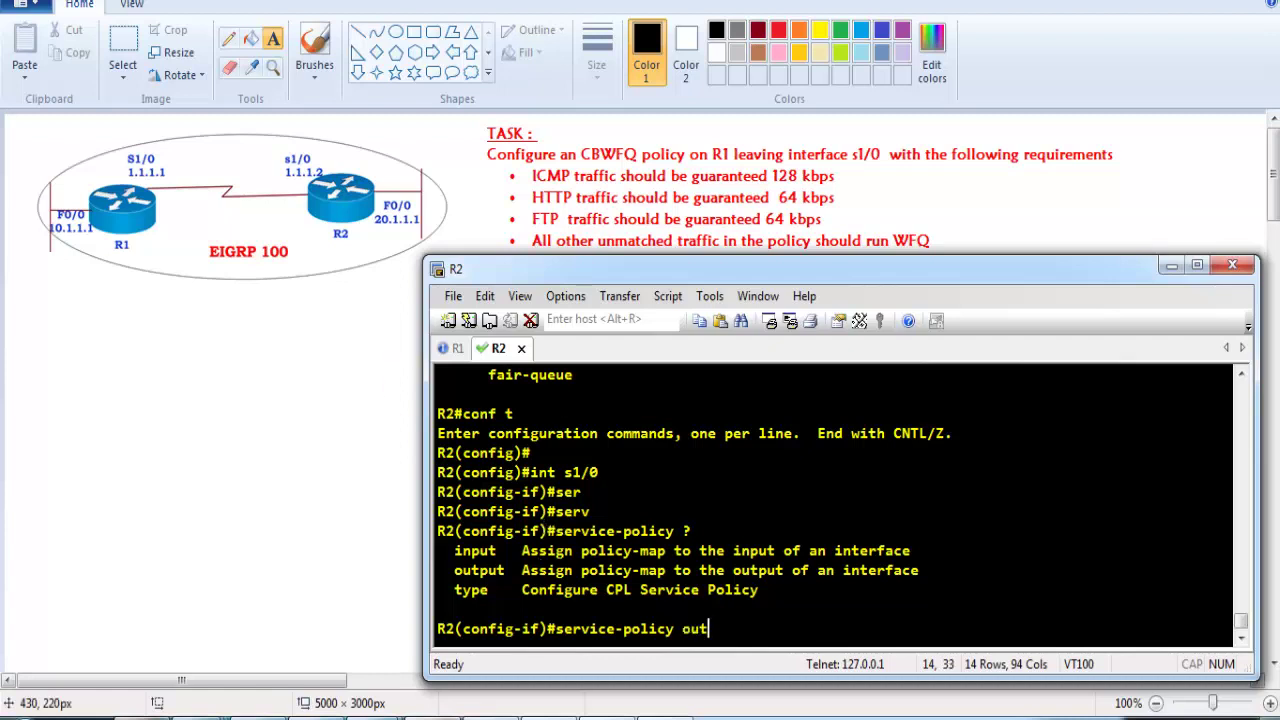
key("Tab")
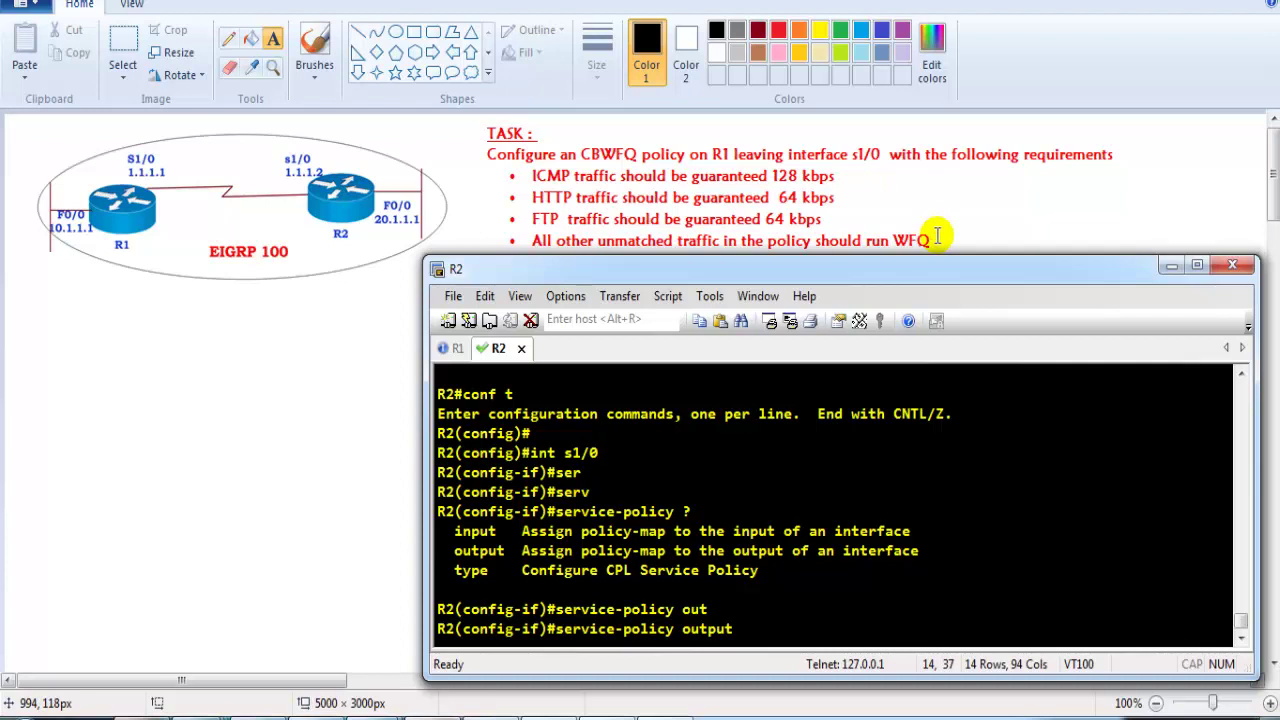
type("CCIE ?")
key("Return")
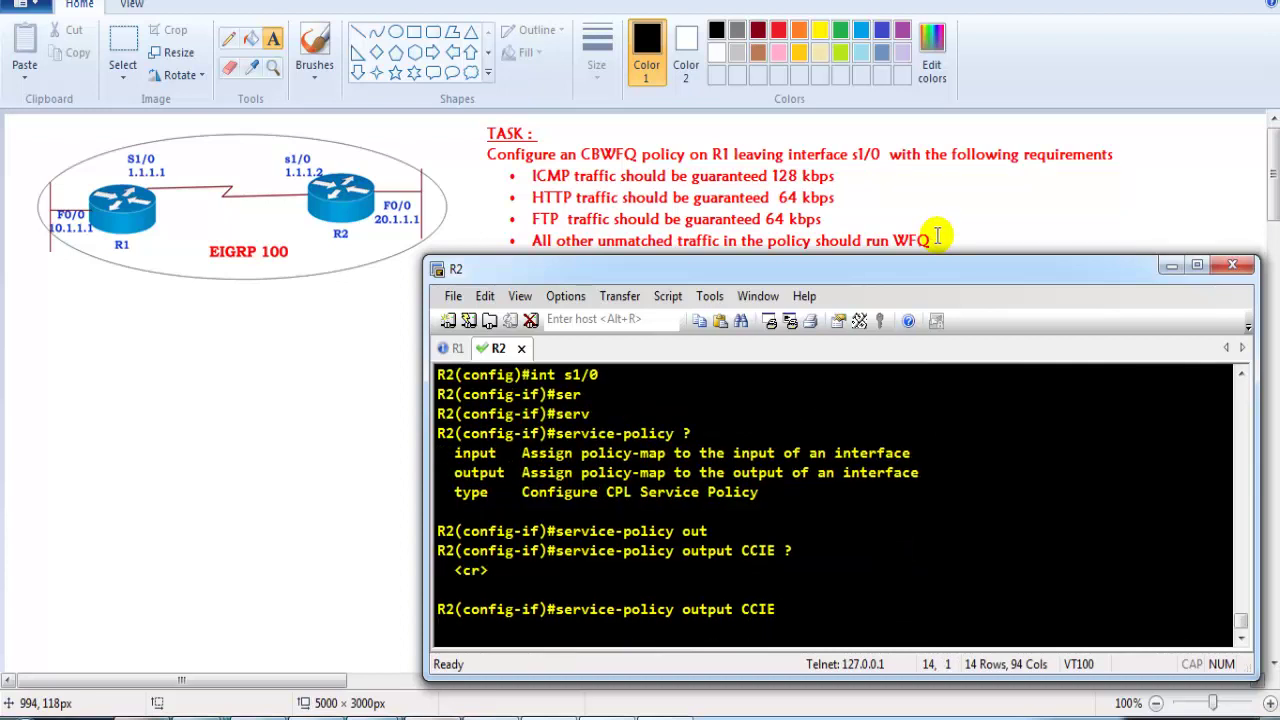
- Return to privileged EXEC mode and display the interface policy statistics with "sh policy-map int s1/0"
type("end")
key("Return")
key("Return")
key("Return")
type("sh poli")
key("Tab")
type("cy-map int s1/0")
key("Return")
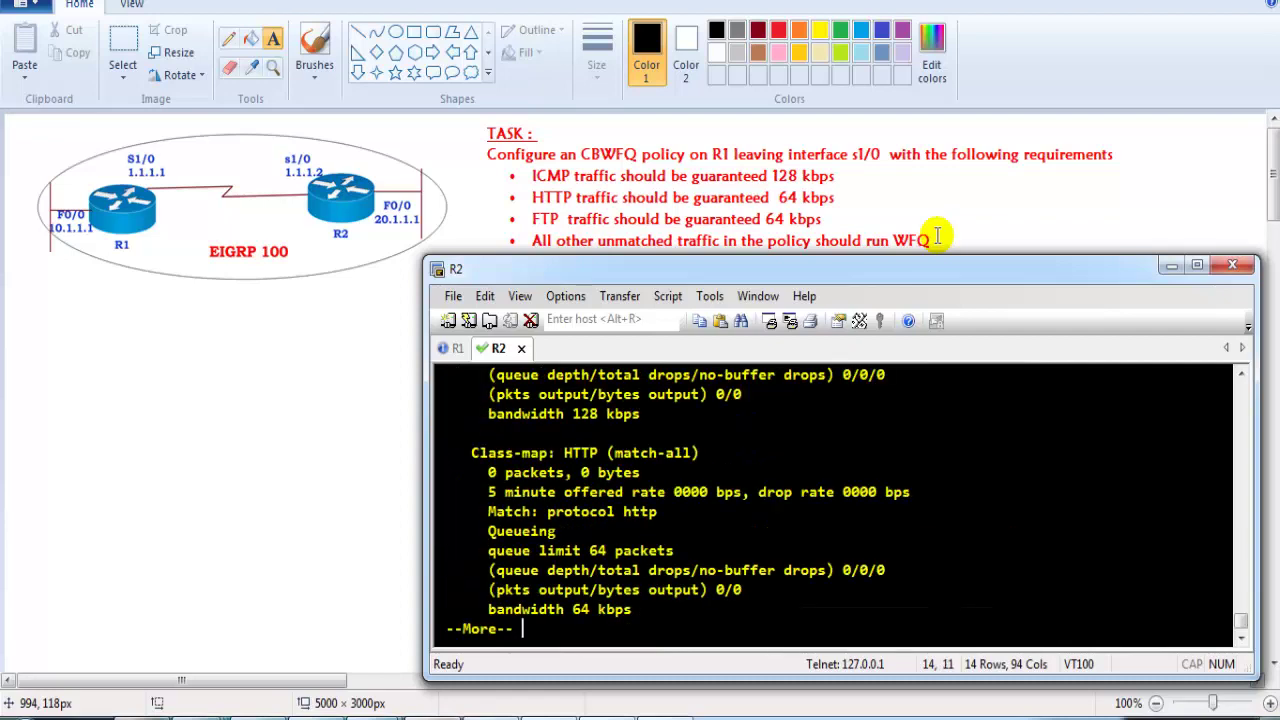
- Examine the ICMP class's bandwidth and queue counters, and page through the remaining policy statistics to class-default
scroll(707, 468, "up", 3)
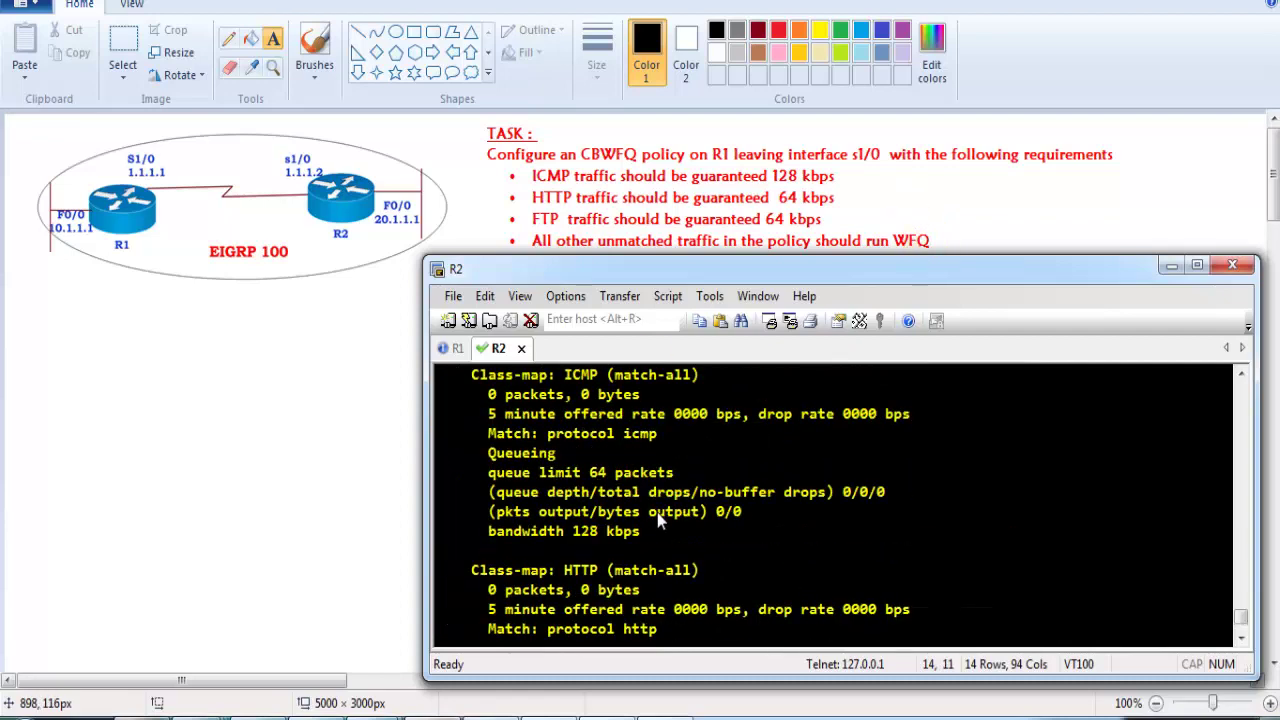
left_click_drag(505, 433, 720, 432)
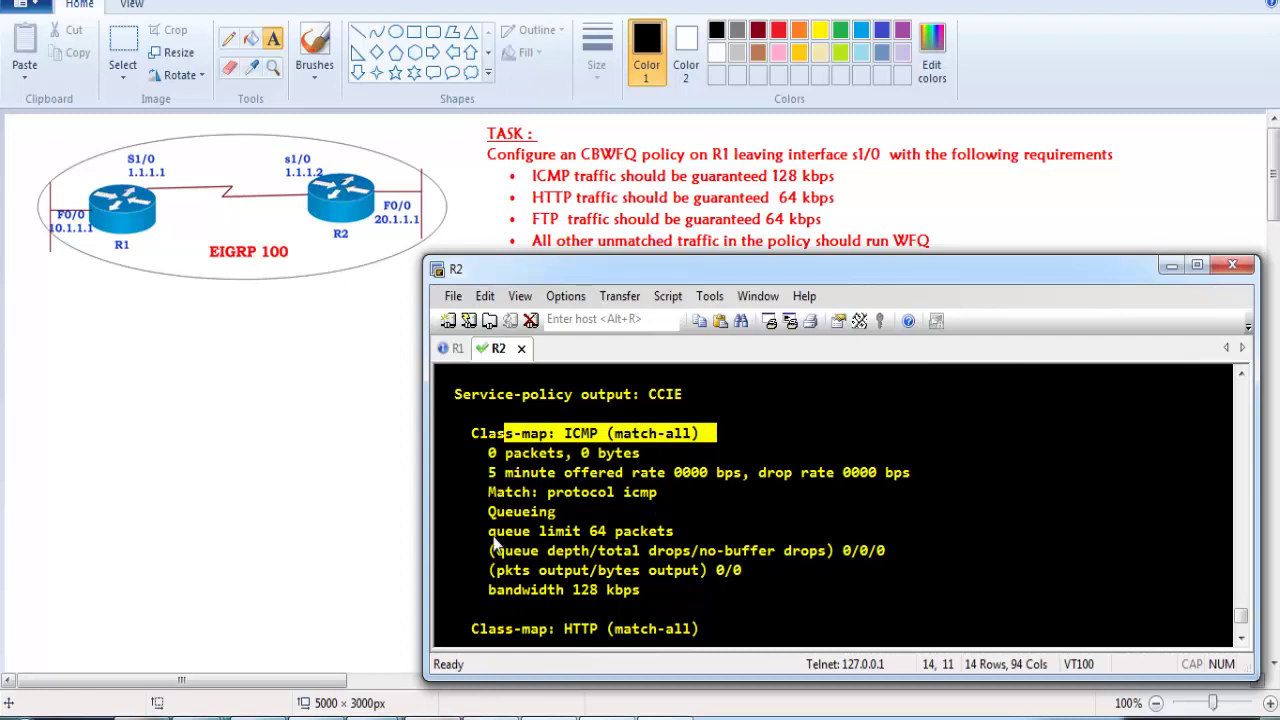
left_click_drag(486, 590, 666, 600)
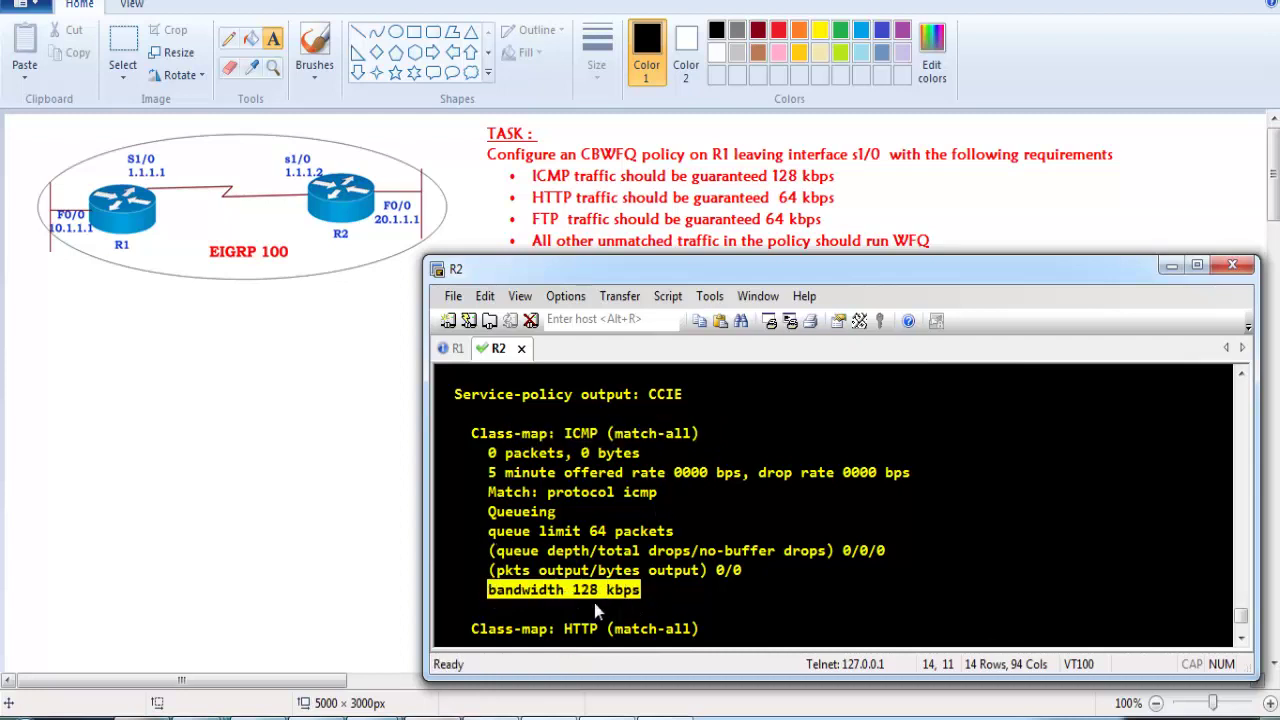
left_click_drag(842, 558, 903, 558)
left_click(730, 588)
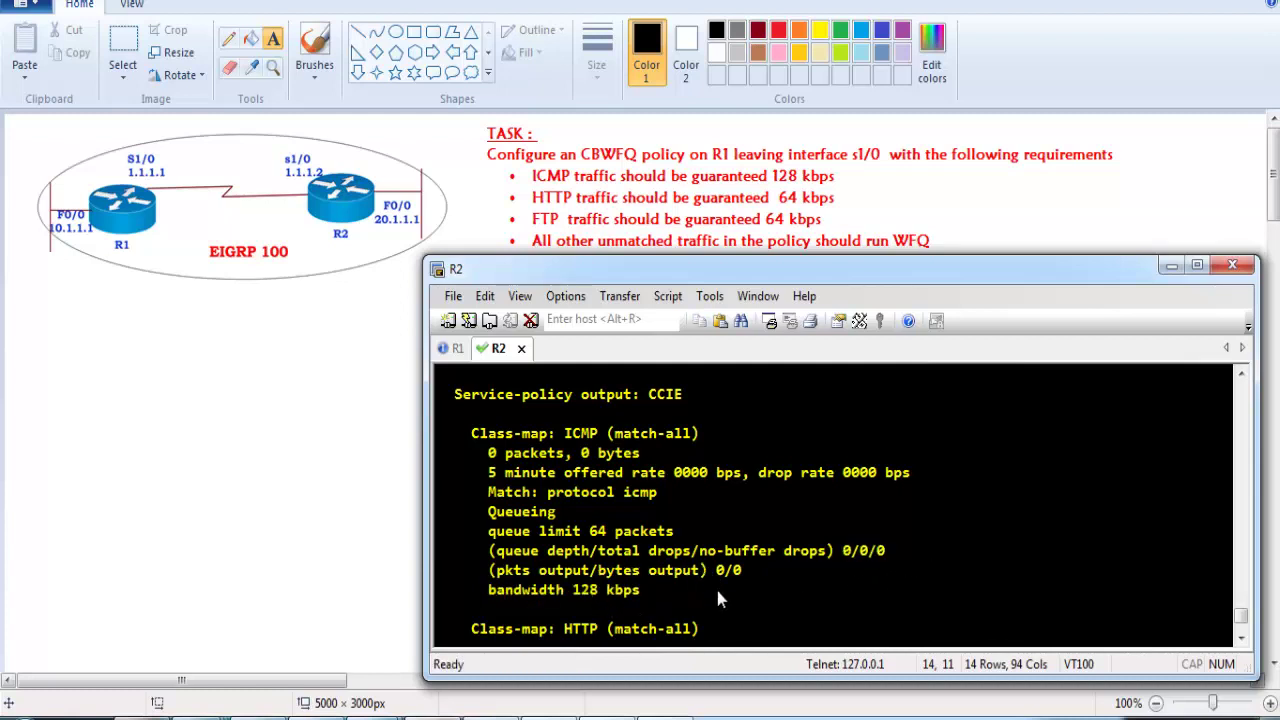
scroll(710, 588, "down", 4)
key("space")
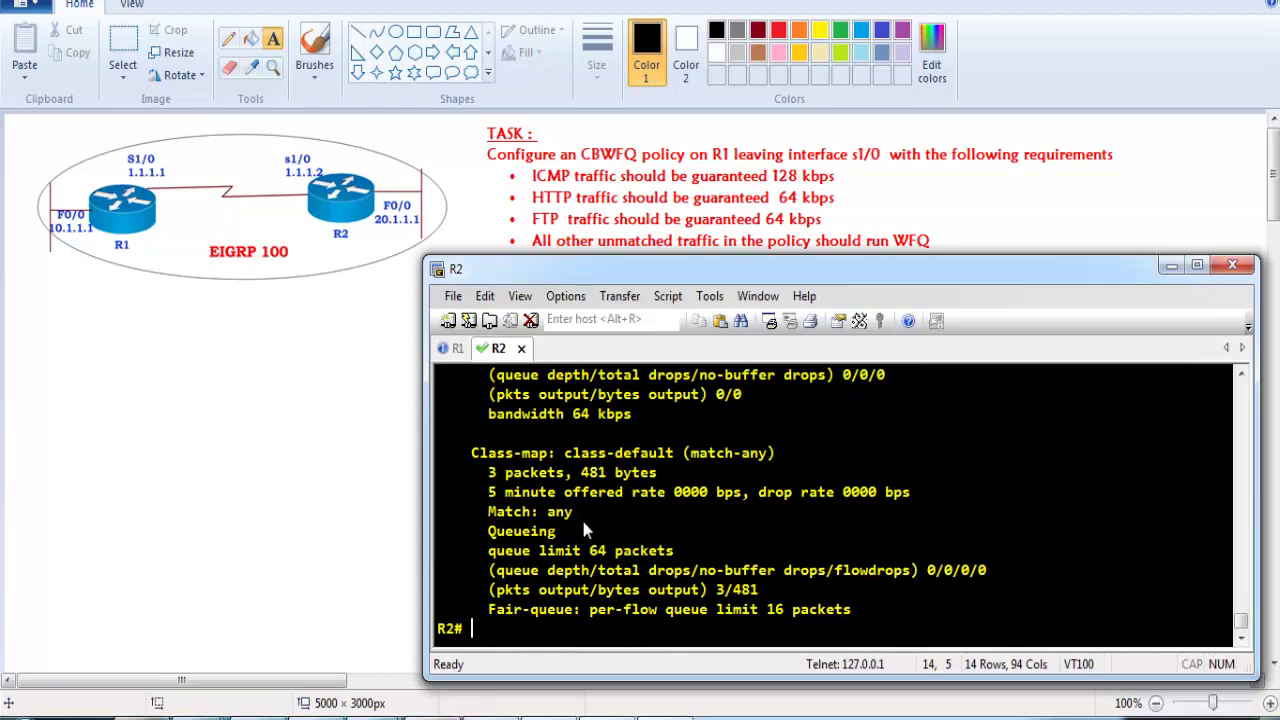
- Switch to the R1 session, leave configuration mode and ping 20.1.1.1 from source 10.1.1.1
left_click(455, 350)
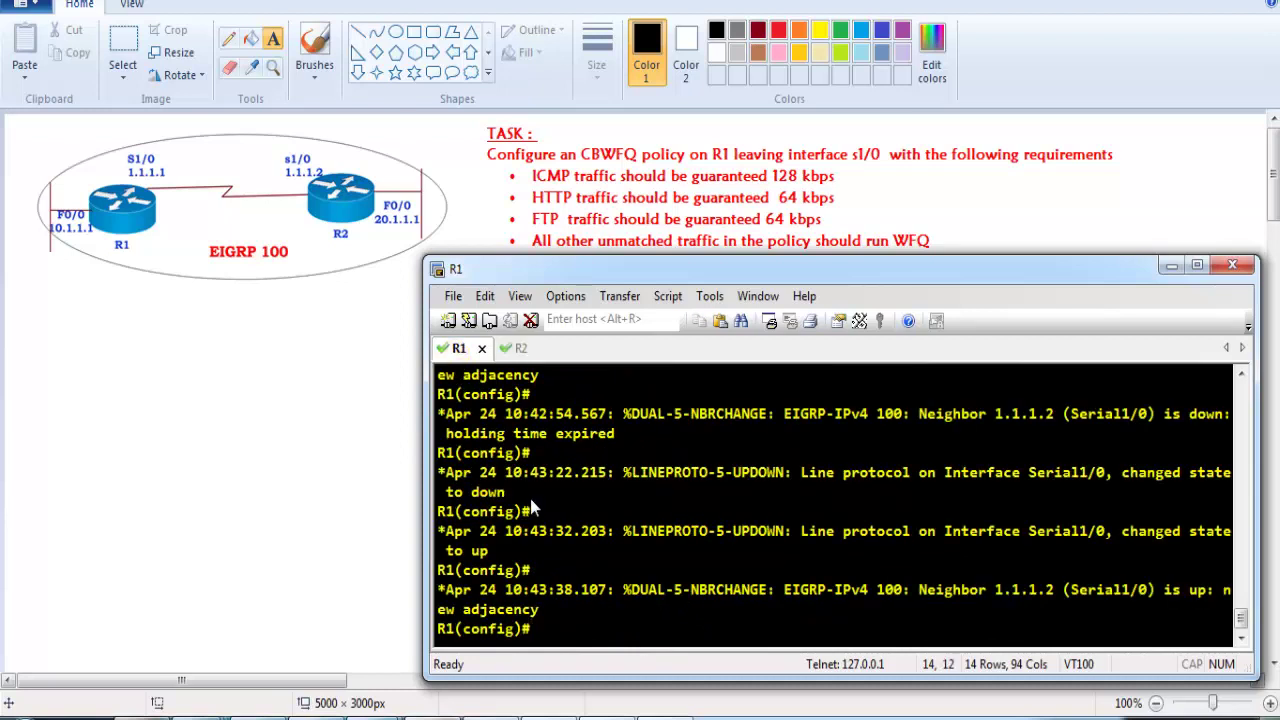
type("end")
key("Return")
key("Return")
type("ping 2")
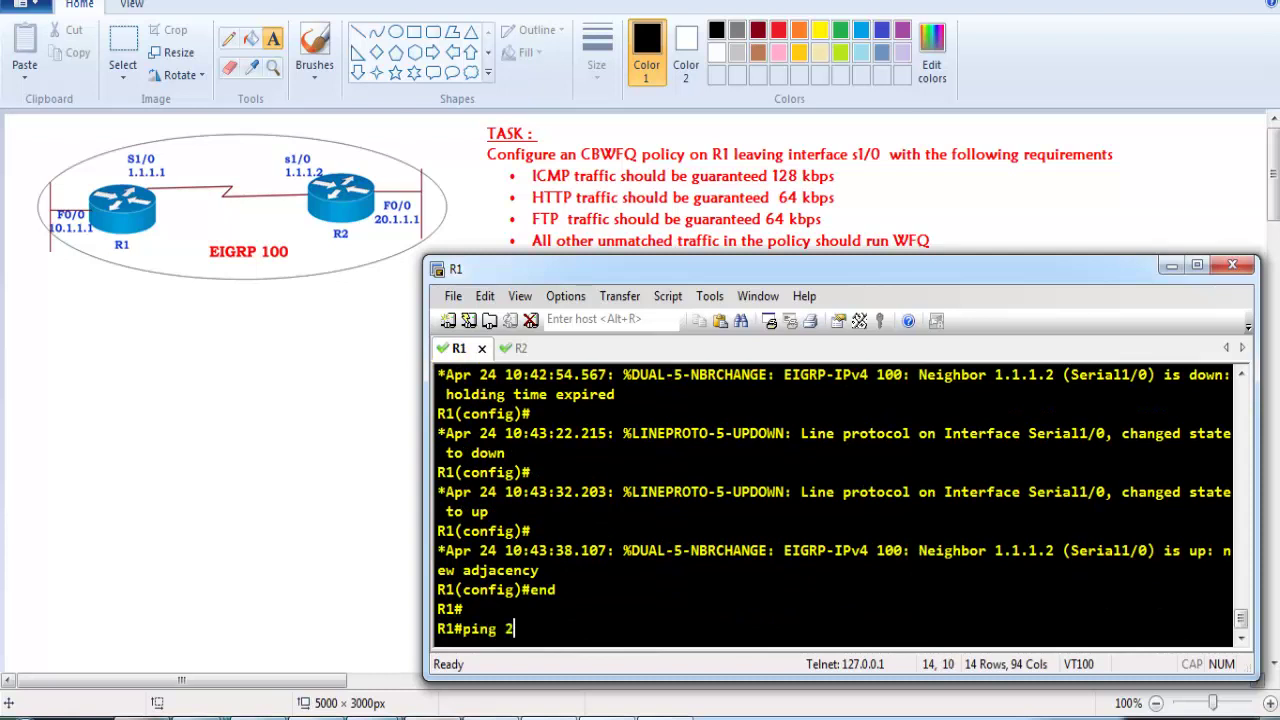
type("0.1.1.1 sou")
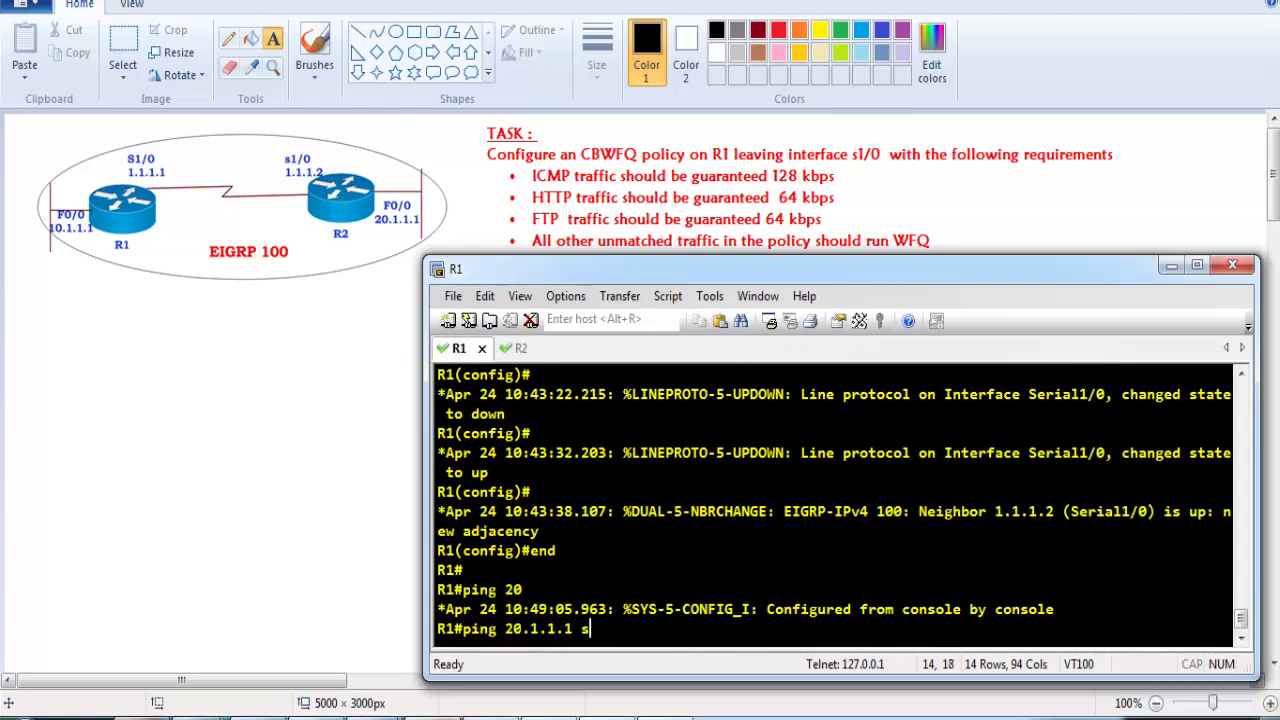
key("Tab")
type("10.1.1.1")
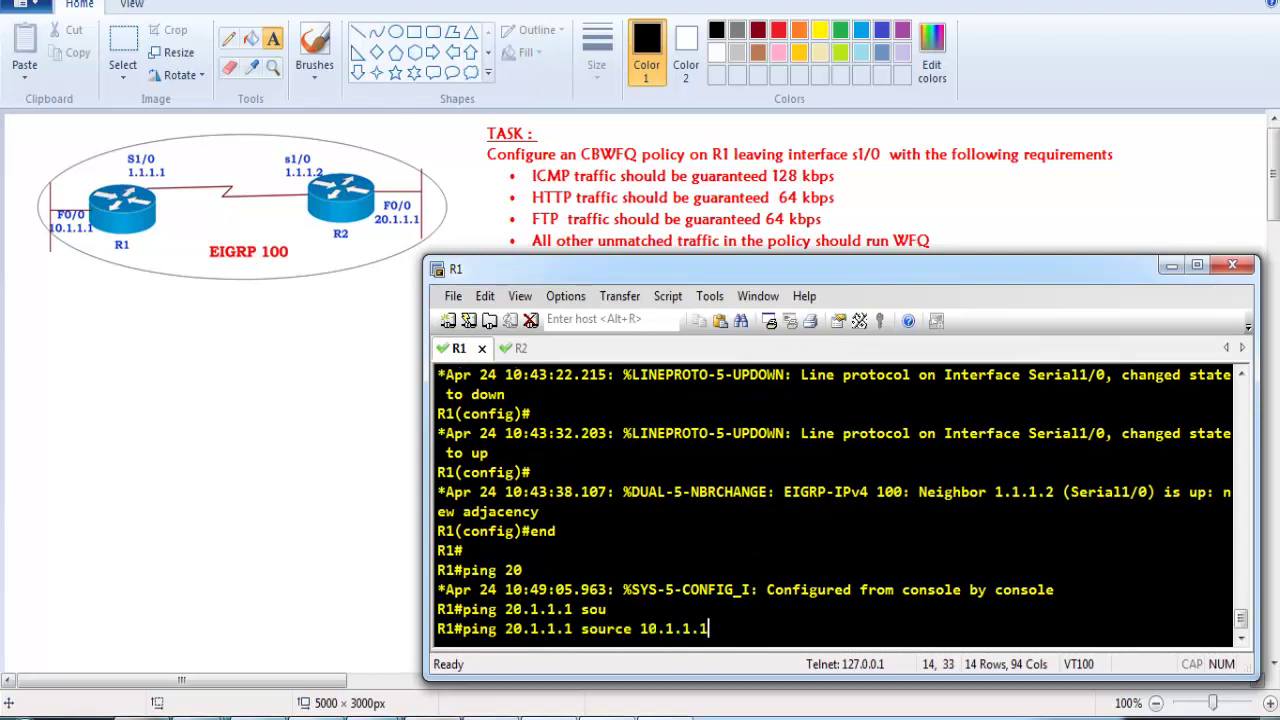
key("Return")
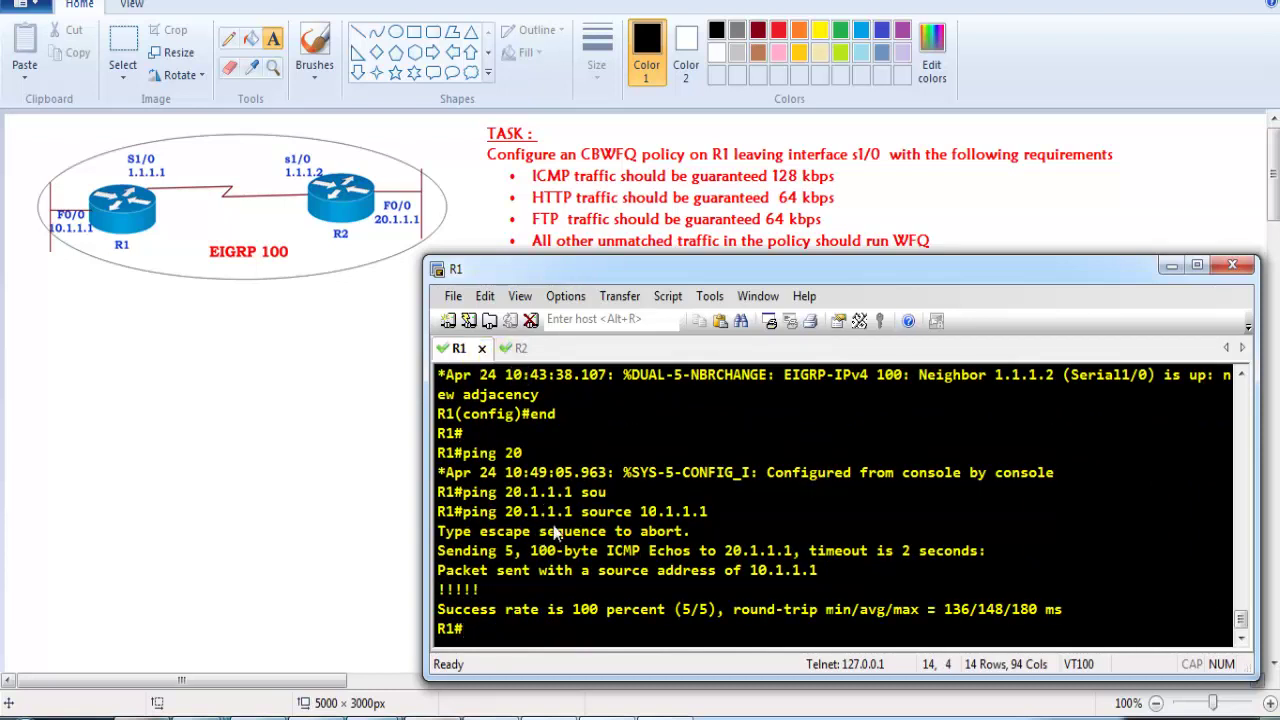
key("Return")
key("Return")
key("Up")
key("ctrl+u")
type("conf t")
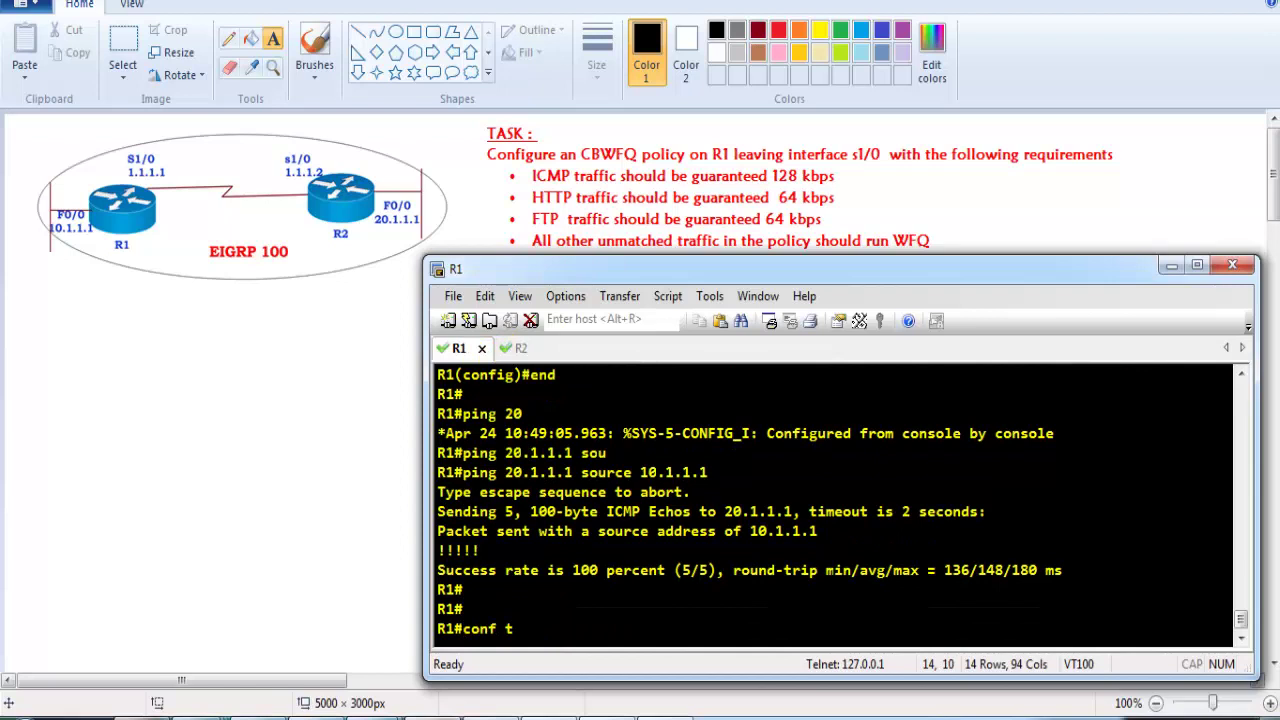
key("BackSpace")
key("BackSpace")
key("BackSpace")
type("conf t")
key("Return")
type("do ")
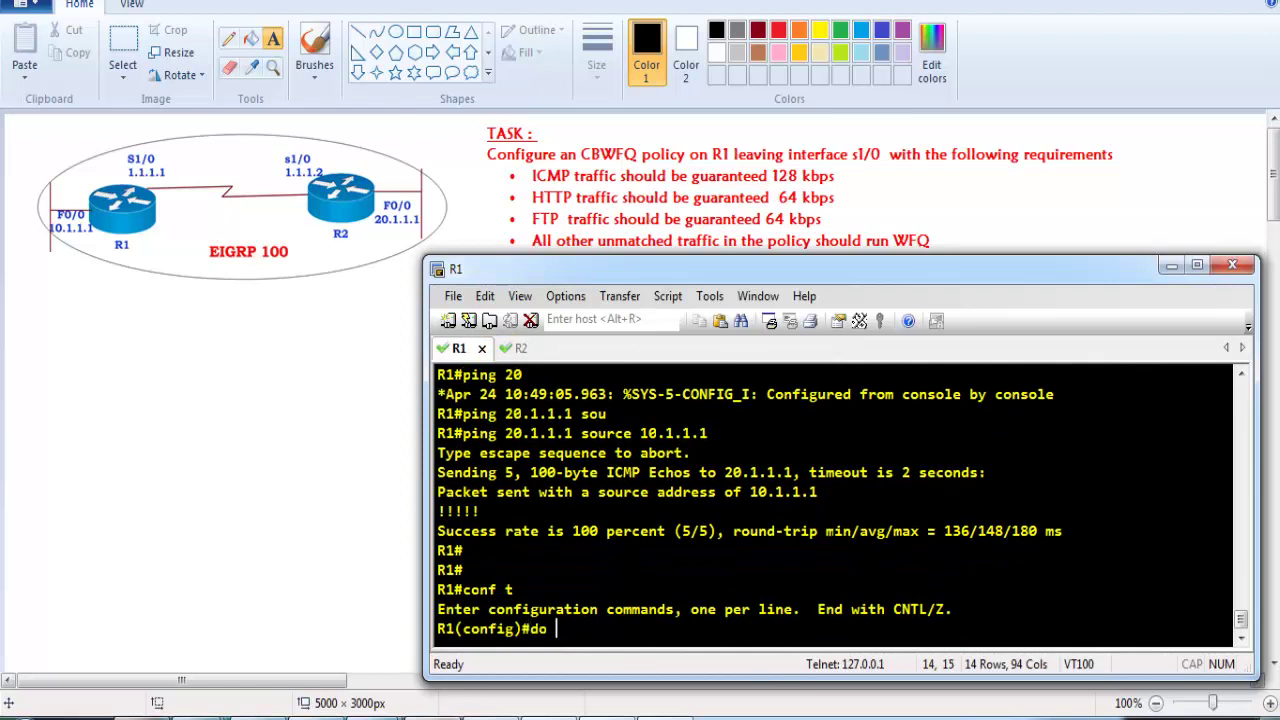
type("h ssh his")
key("Return")
- Switch to the R2 session and display its configured class maps with "sh run class-map" from privileged EXEC mode
left_click(513, 348)
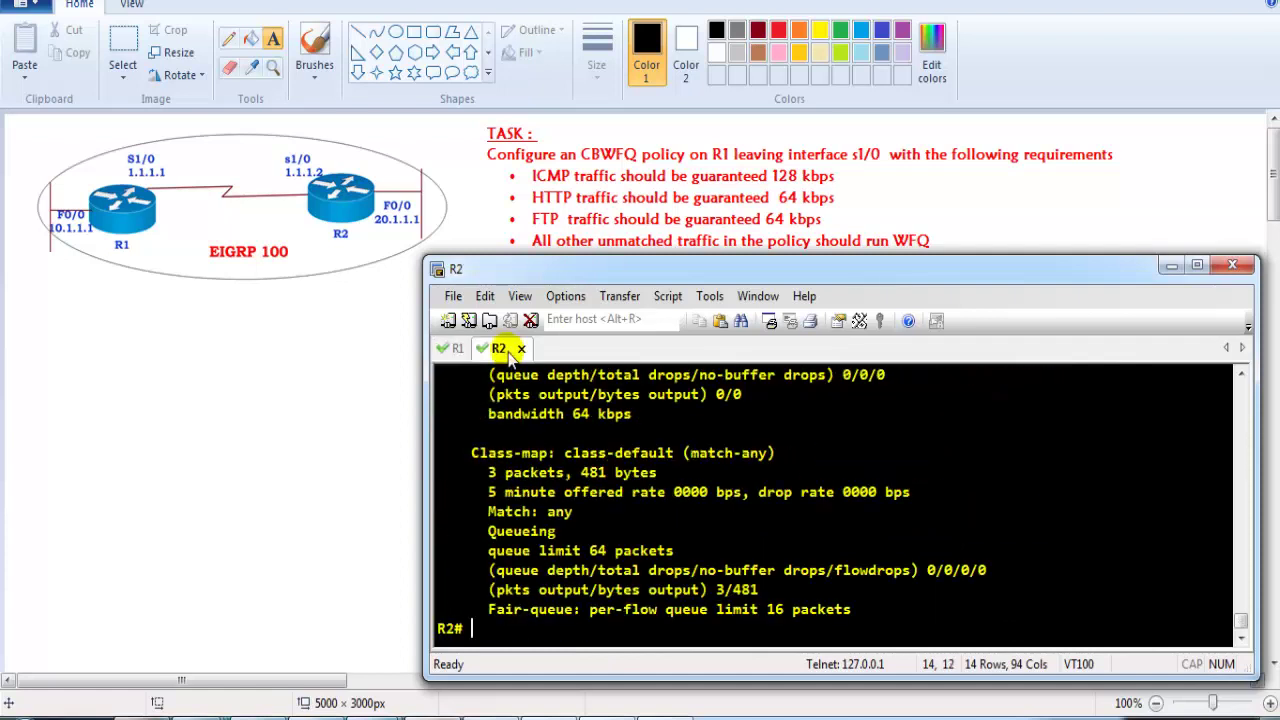
type("conf t")
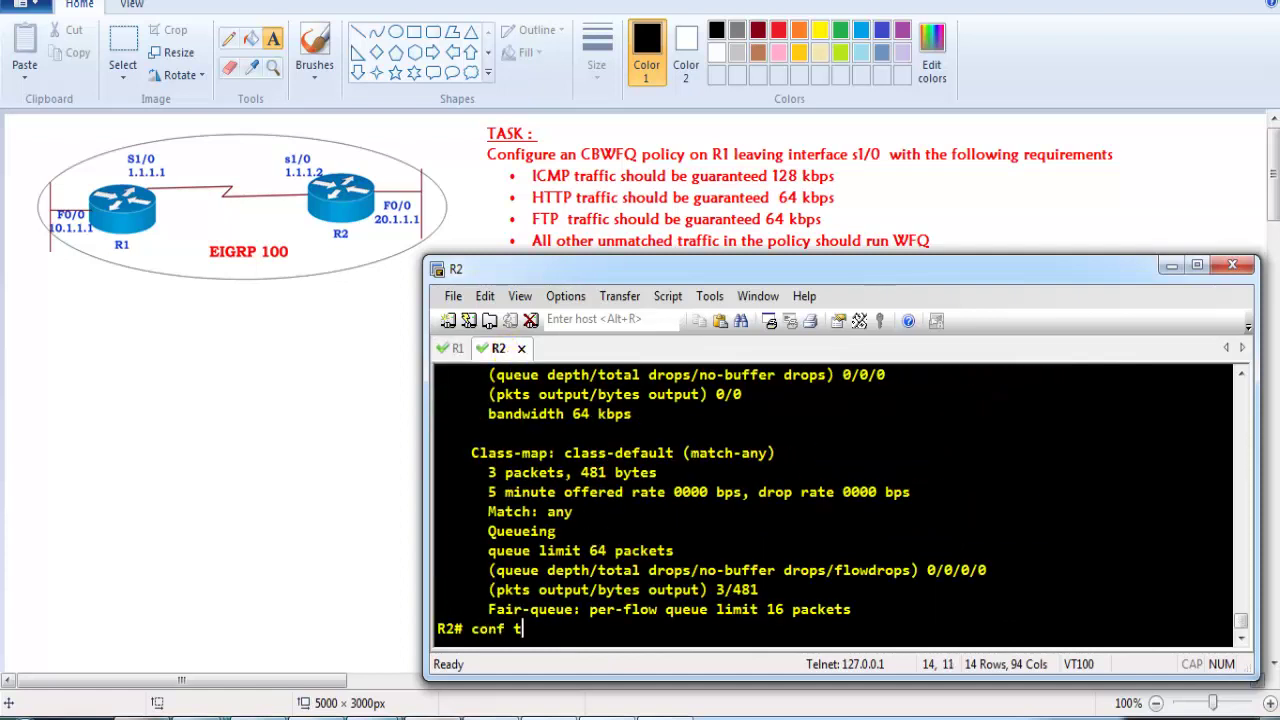
key("Return")
key("Return")
type("do sh run")
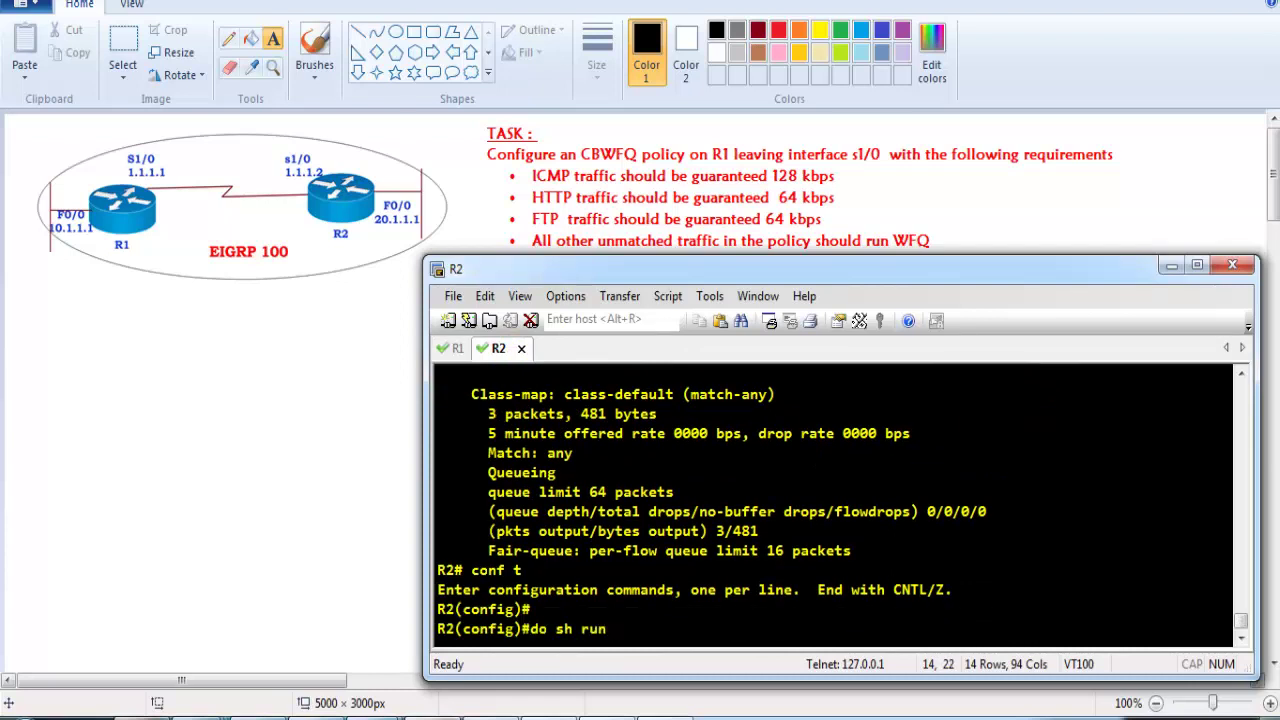
key("BackSpace")
key("BackSpace")
key("BackSpace")
key("BackSpace")
key("BackSpace")
key("BackSpace")
key("BackSpace")
key("BackSpace")
key("BackSpace")
type("end")
key("Return")
type("sh run class-map")
key("Return")
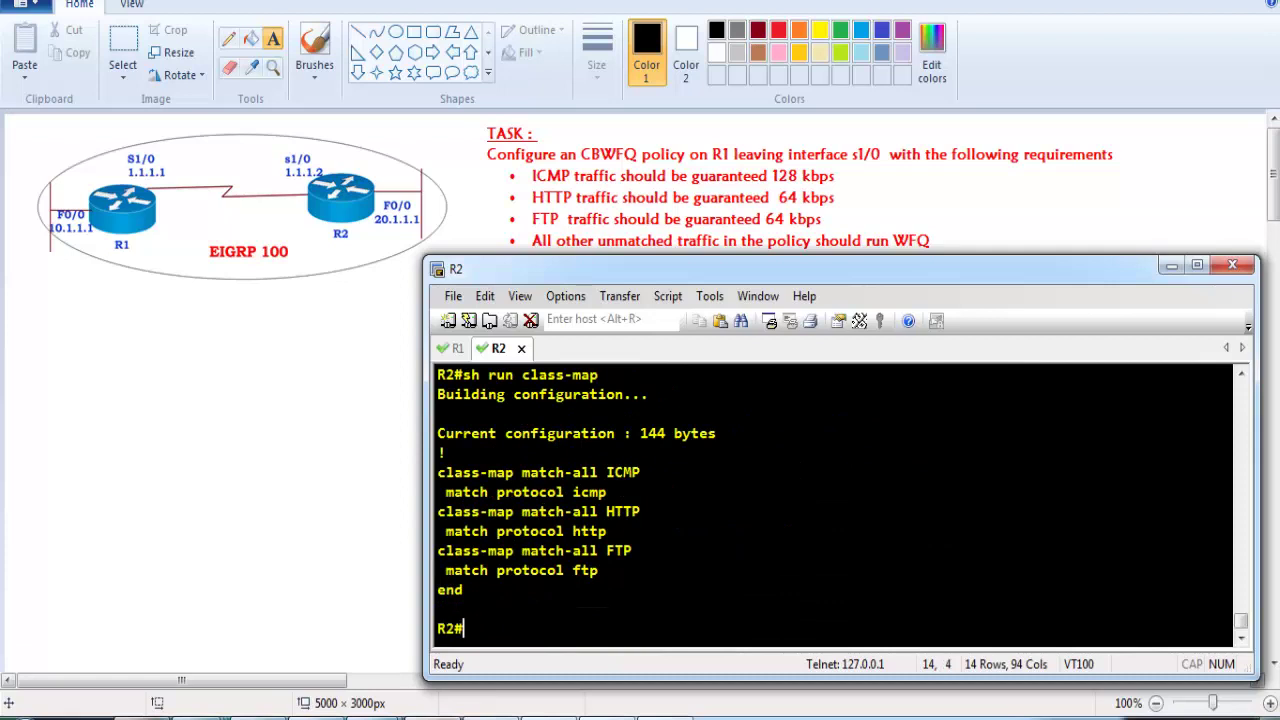
type("conf t")
key("Return")
key("Return")
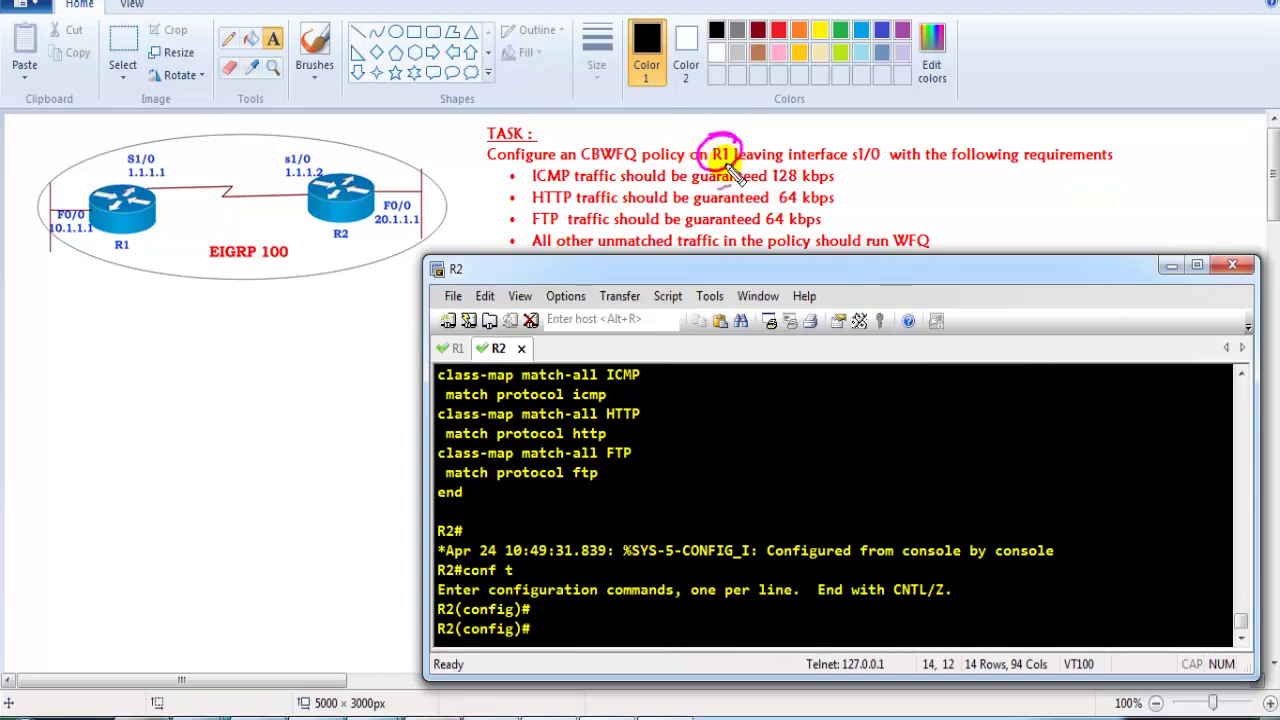
left_click_drag(728, 160, 714, 149)
mouse_move(305, 224)
left_mouse_down()
mouse_move(220, 226)
mouse_move(265, 200)
mouse_move(297, 215)
left_mouse_up()
key("Escape")
left_click(509, 513)
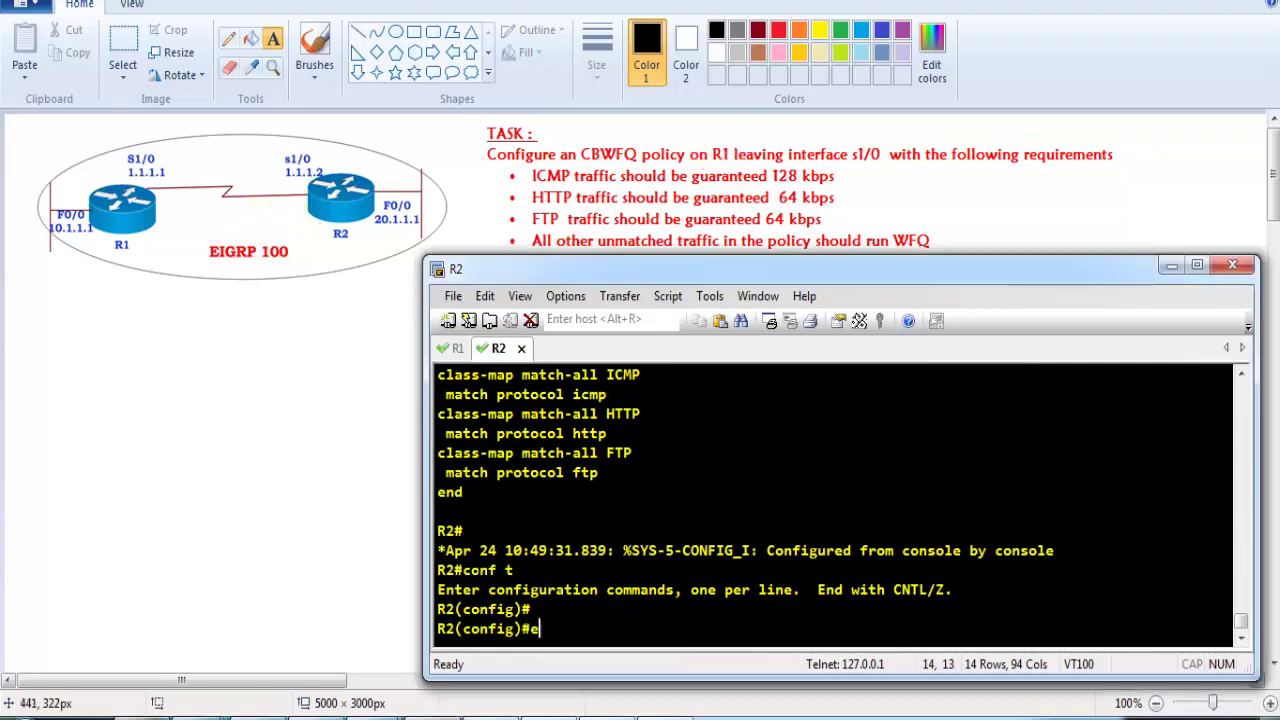
type("end")
key("Return")
key("Return")
- Ping 10.1.1.1 from R2 using source address 20.1.1.1 to generate ICMP traffic leaving s1/0
type("ping 20.")
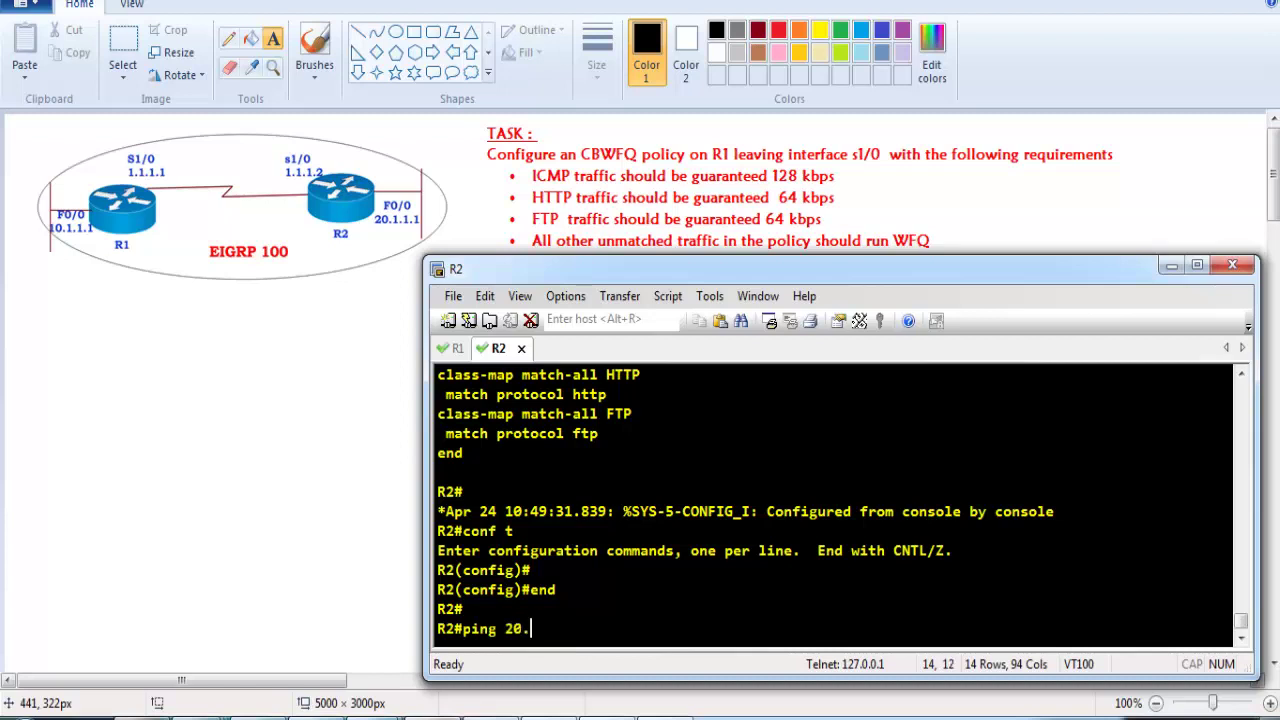
key("BackSpace")
key("BackSpace")
key("BackSpace")
type("10.1.1.1 ")
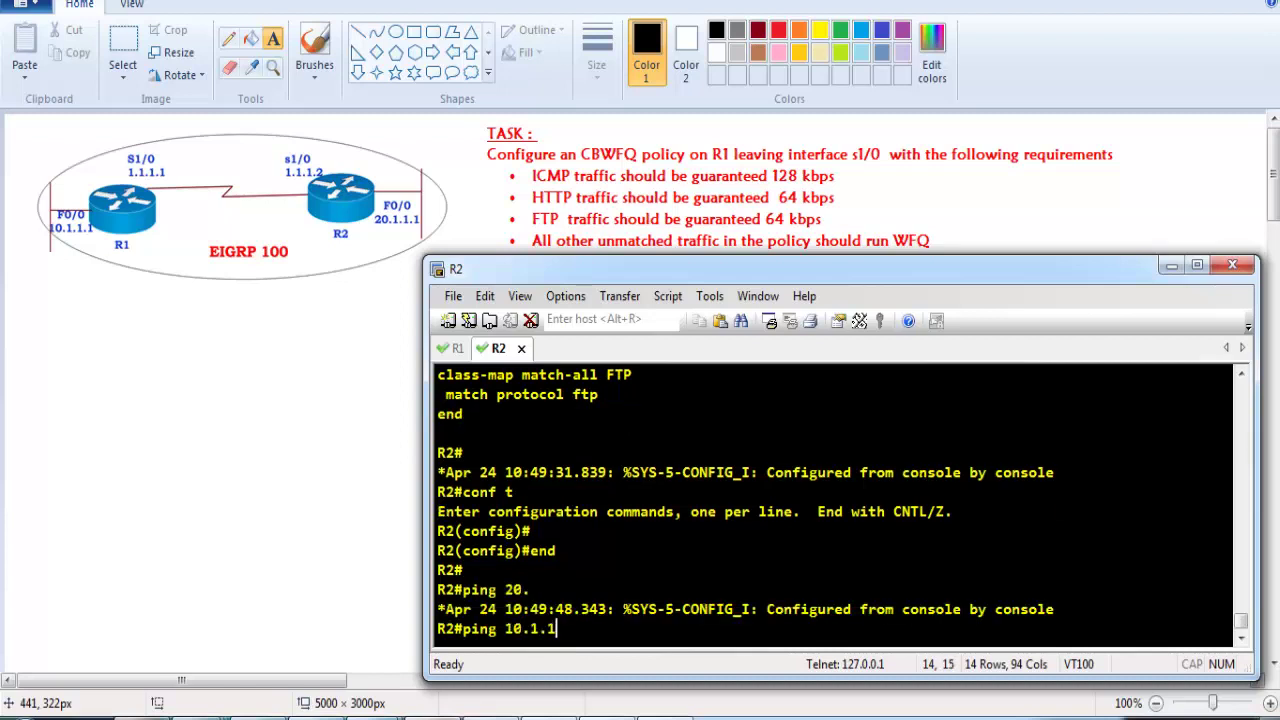
type("sou")
key("Tab")
type("20.1.1.1")
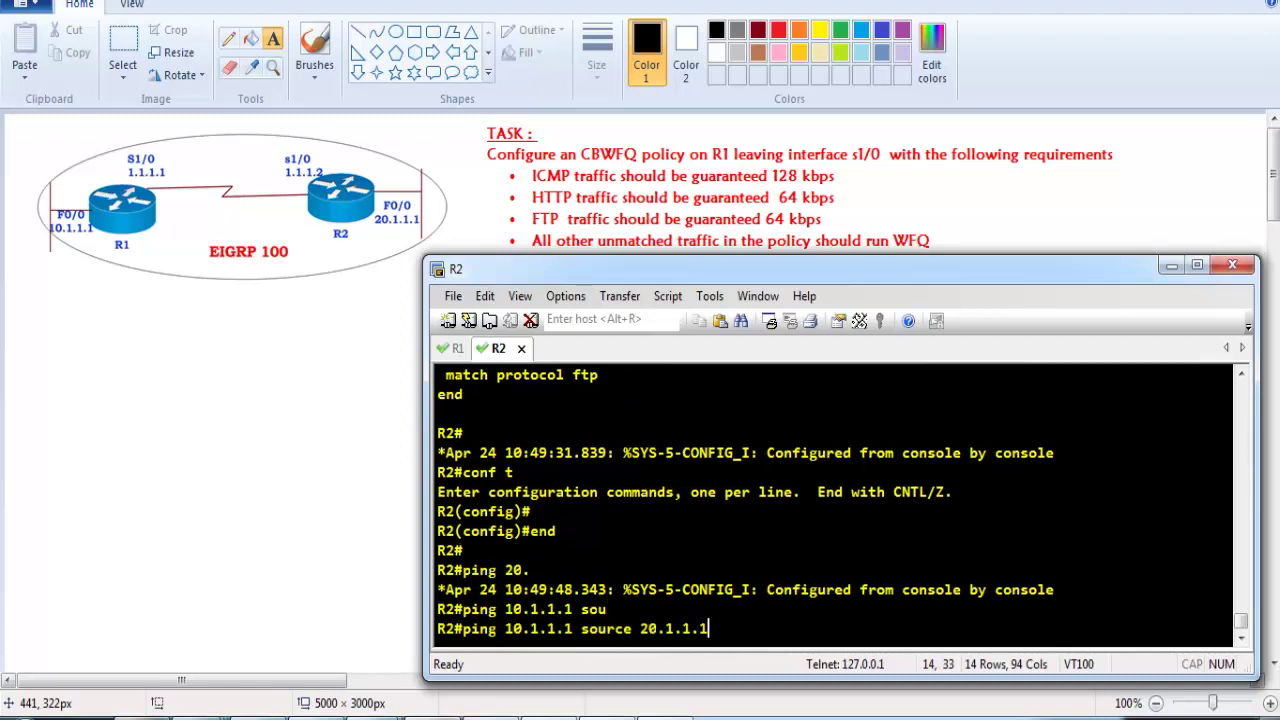
key("Return")
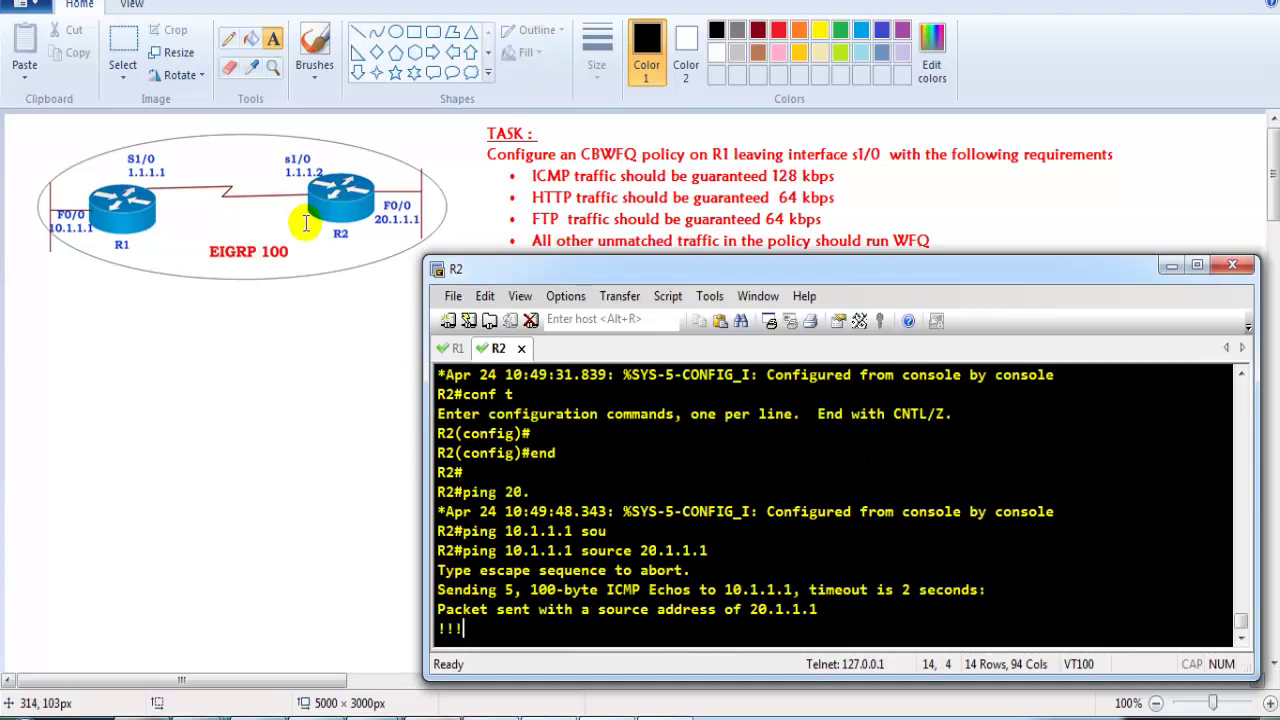
- Display the updated policy statistics for s1/0 on R2 with "sh policy-map int s1/0" through the end of the output
type("sh polli")
key("Tab")
key("BackSpace")
key("BackSpace")
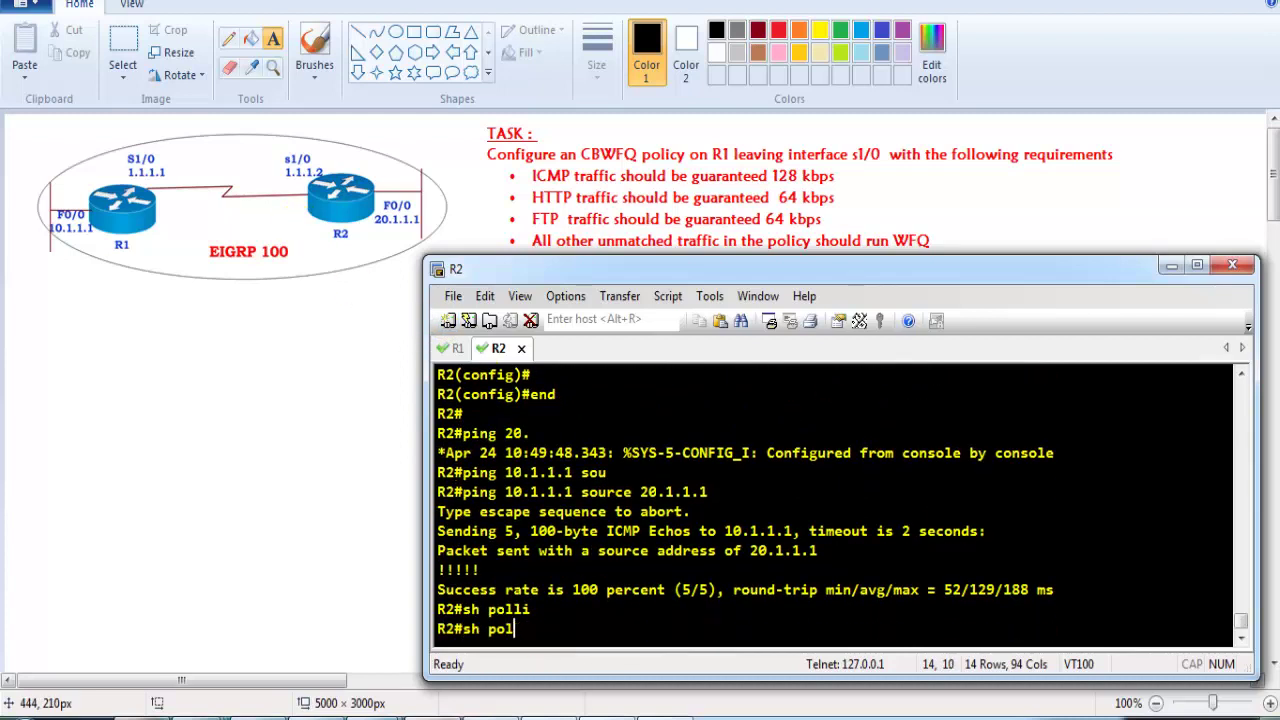
type("c")
key("Tab")
type("y-map int s1/0")
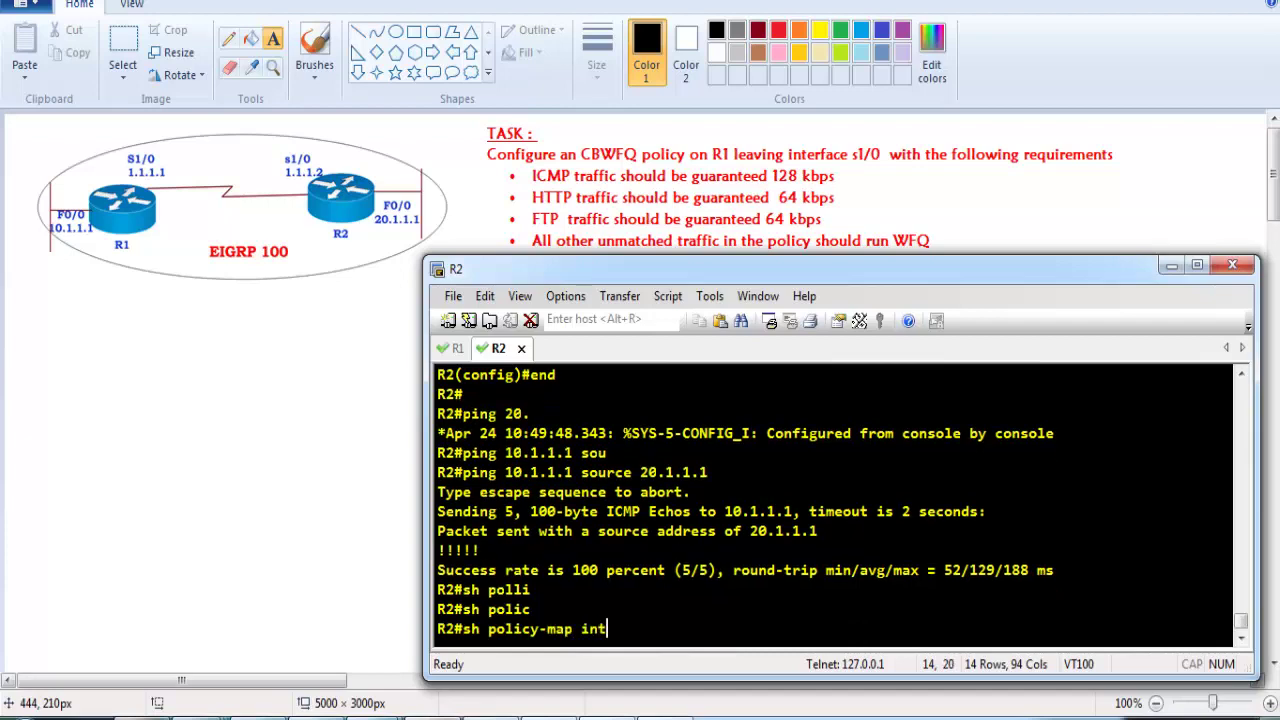
key("Return")
key("space")
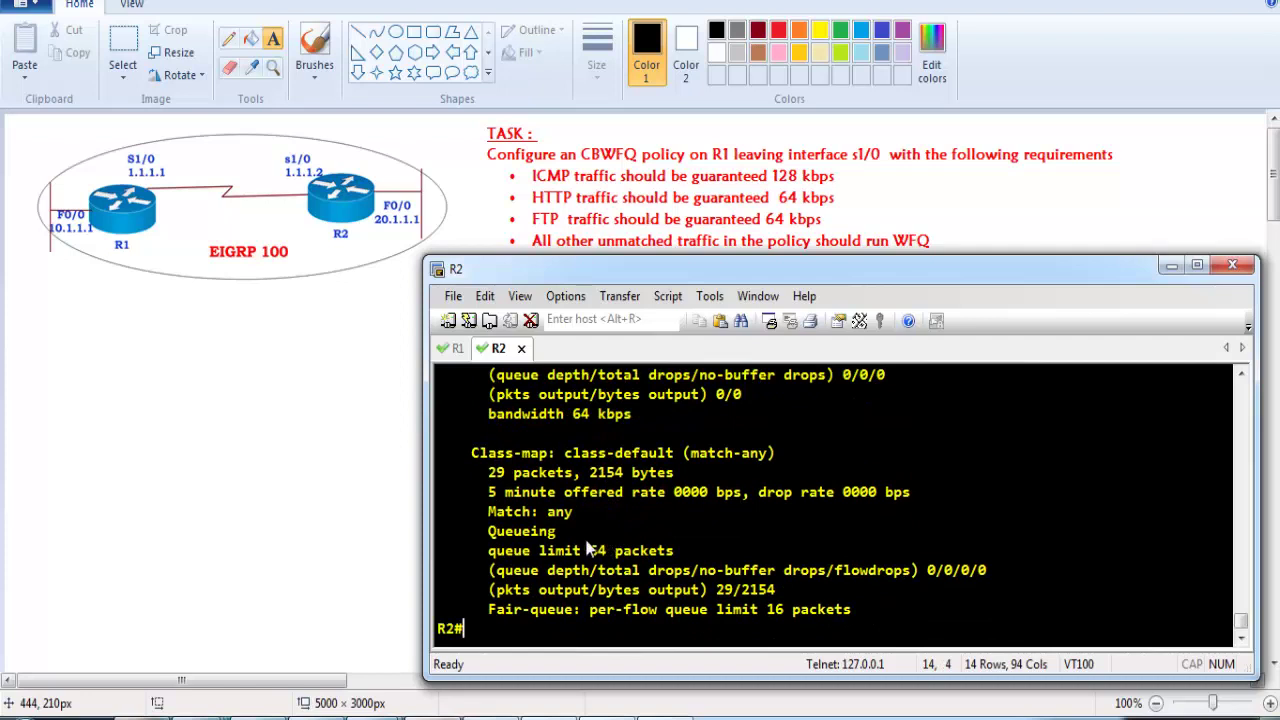
- Check the packet counters of class-default and ICMP in the policy statistics, along with the ICMP class's bandwidth
left_click_drag(472, 454, 688, 470)
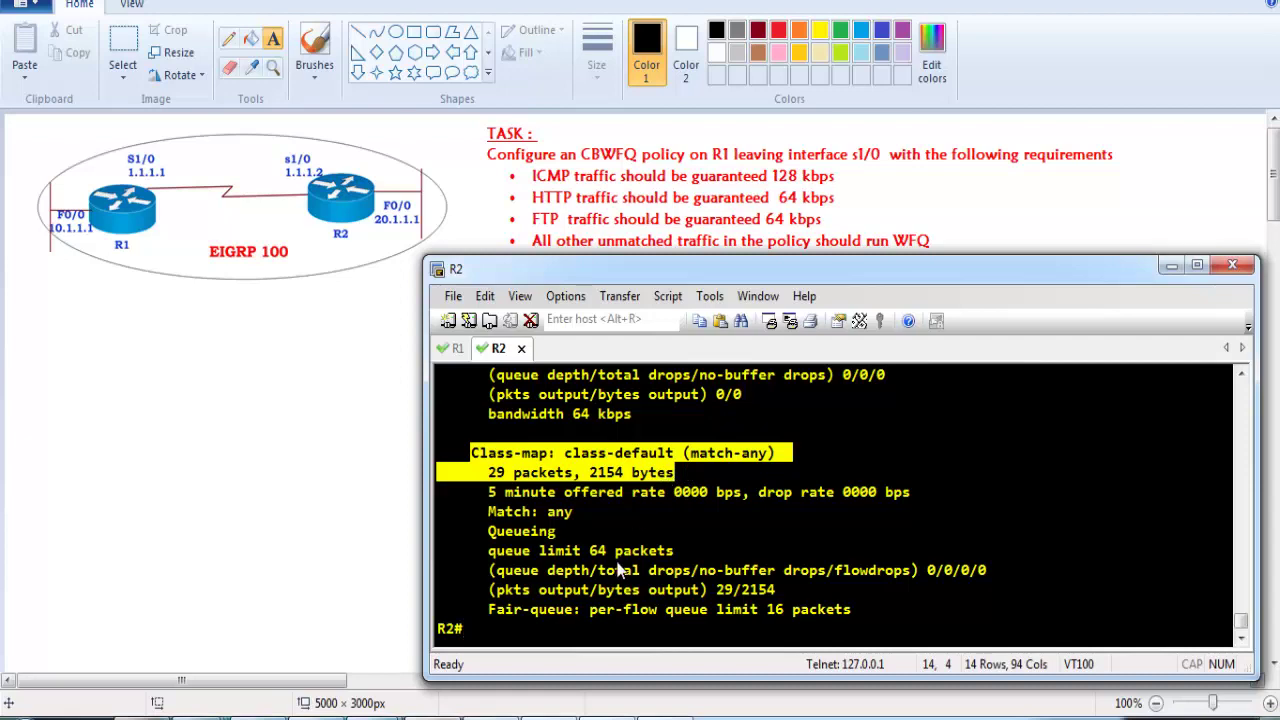
left_click(558, 508)
scroll(563, 515, "up", 1)
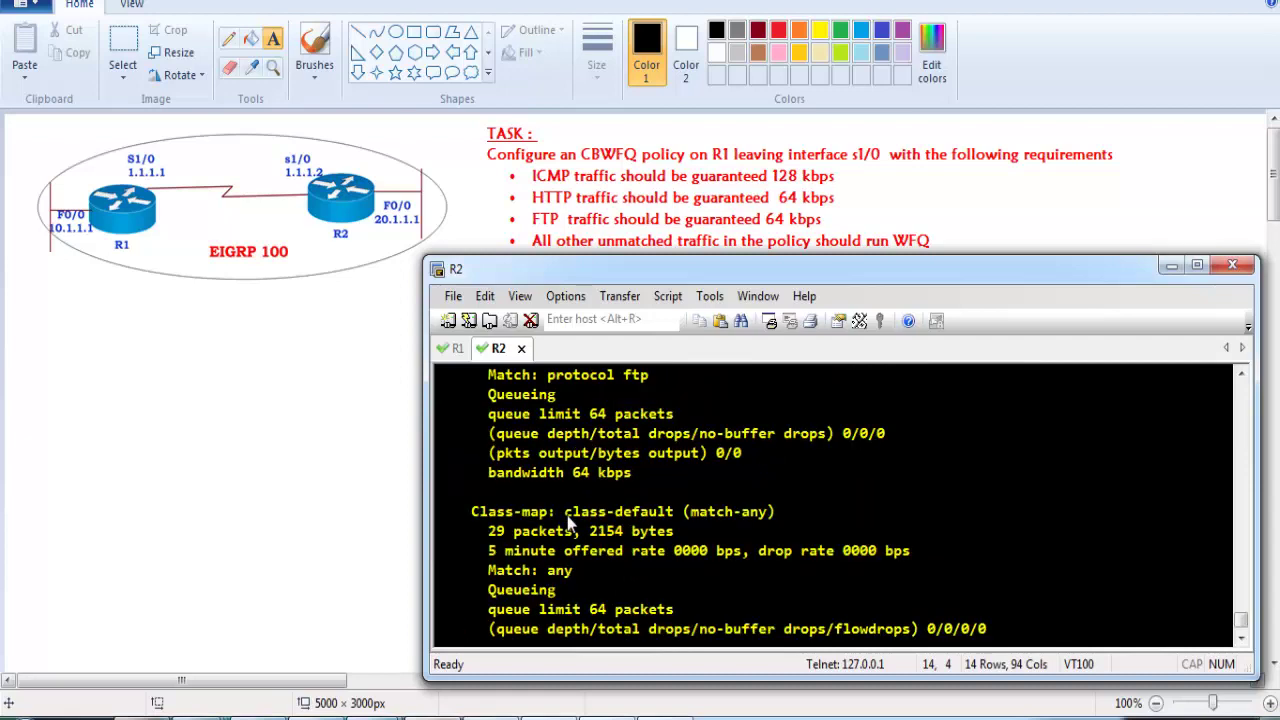
scroll(569, 522, "up", 1)
scroll(568, 518, "up", 7)
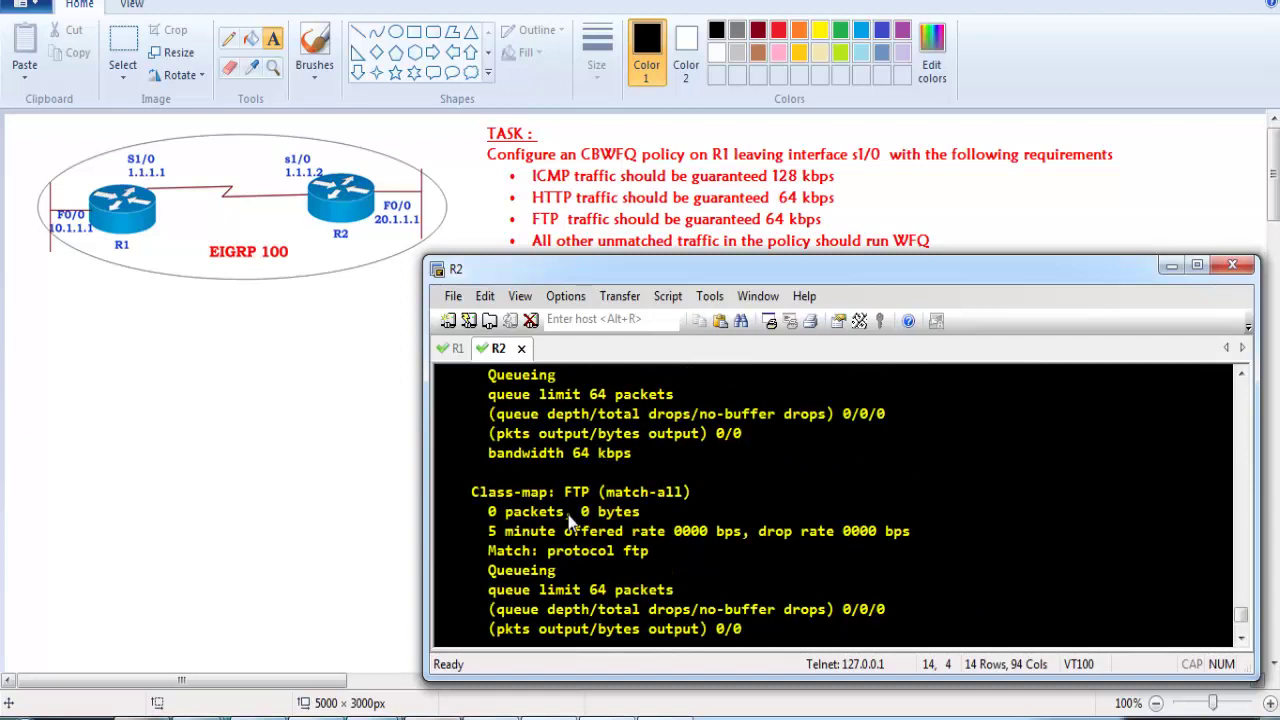
left_click_drag(481, 414, 680, 443)
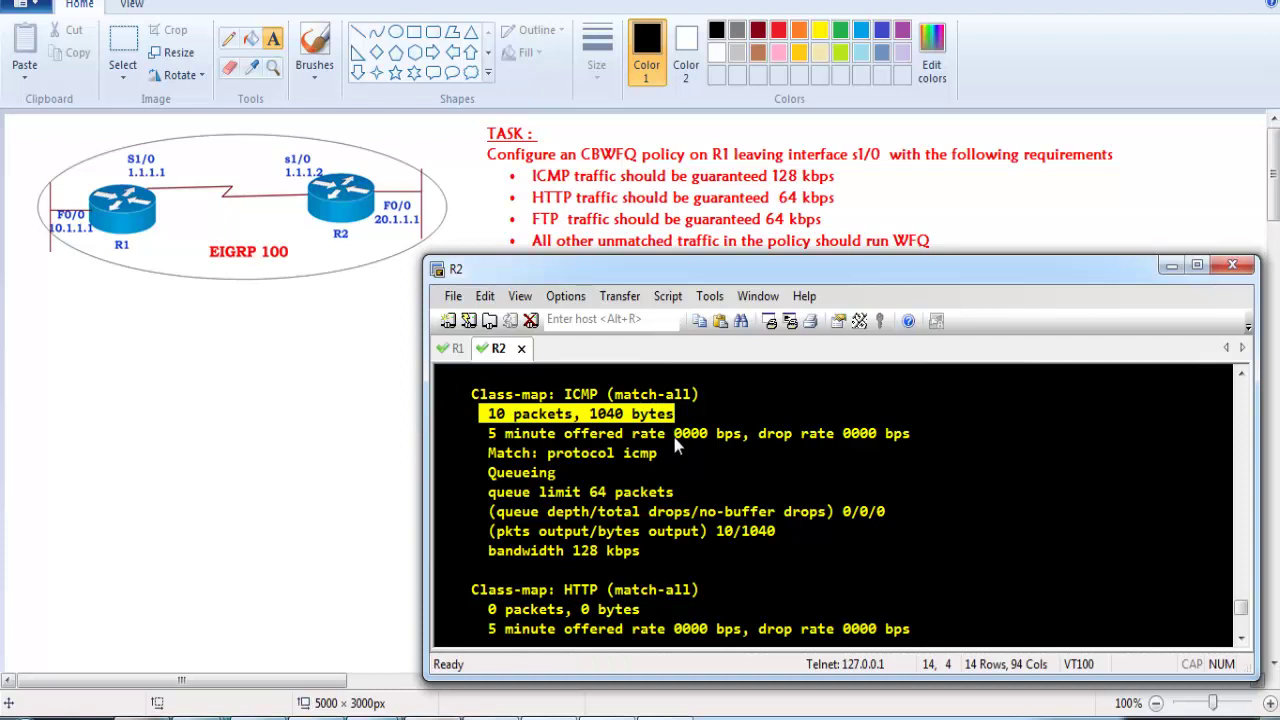
left_click(567, 455)
left_click_drag(488, 413, 675, 413)
left_click_drag(488, 551, 640, 551)
left_click(662, 562)
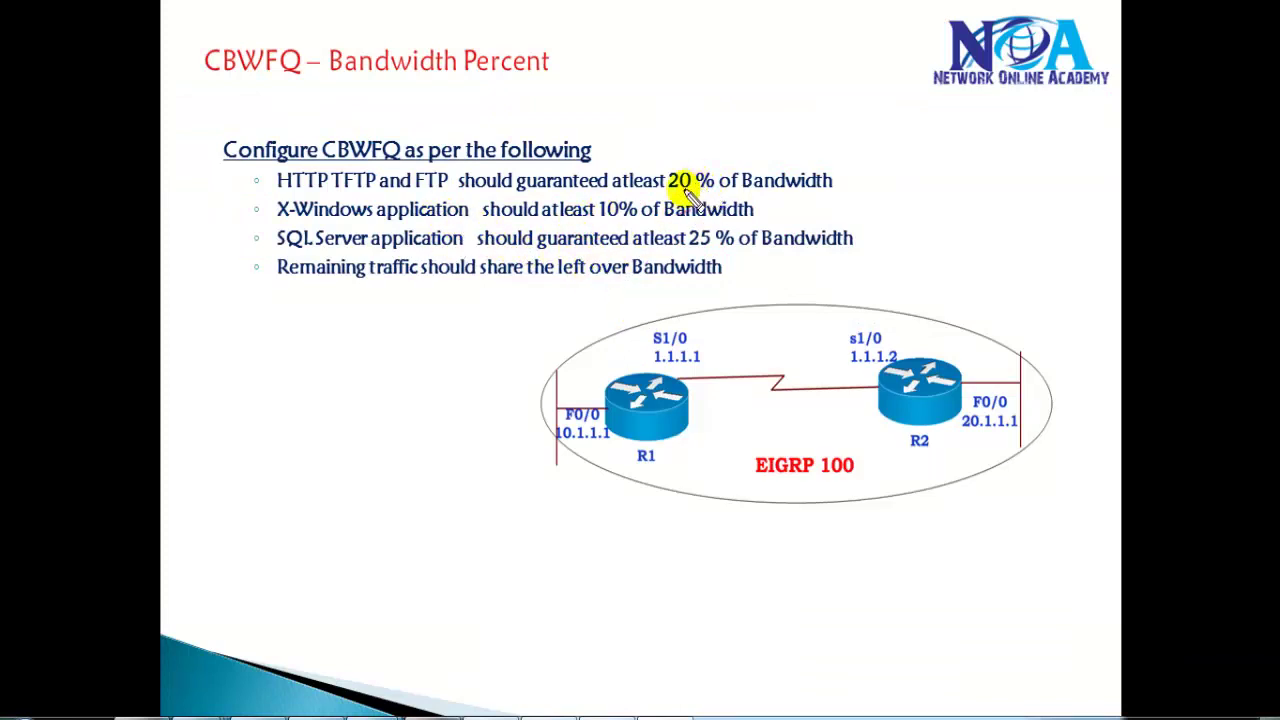
left_click_drag(386, 287, 381, 365)
mouse_move(352, 421)
left_mouse_down()
mouse_move(431, 421)
mouse_move(435, 401)
mouse_move(460, 426)
mouse_move(484, 404)
mouse_move(494, 423)
mouse_move(529, 408)
mouse_move(489, 465)
mouse_move(509, 480)
mouse_move(504, 514)
left_mouse_up()
left_click_drag(517, 403, 546, 494)
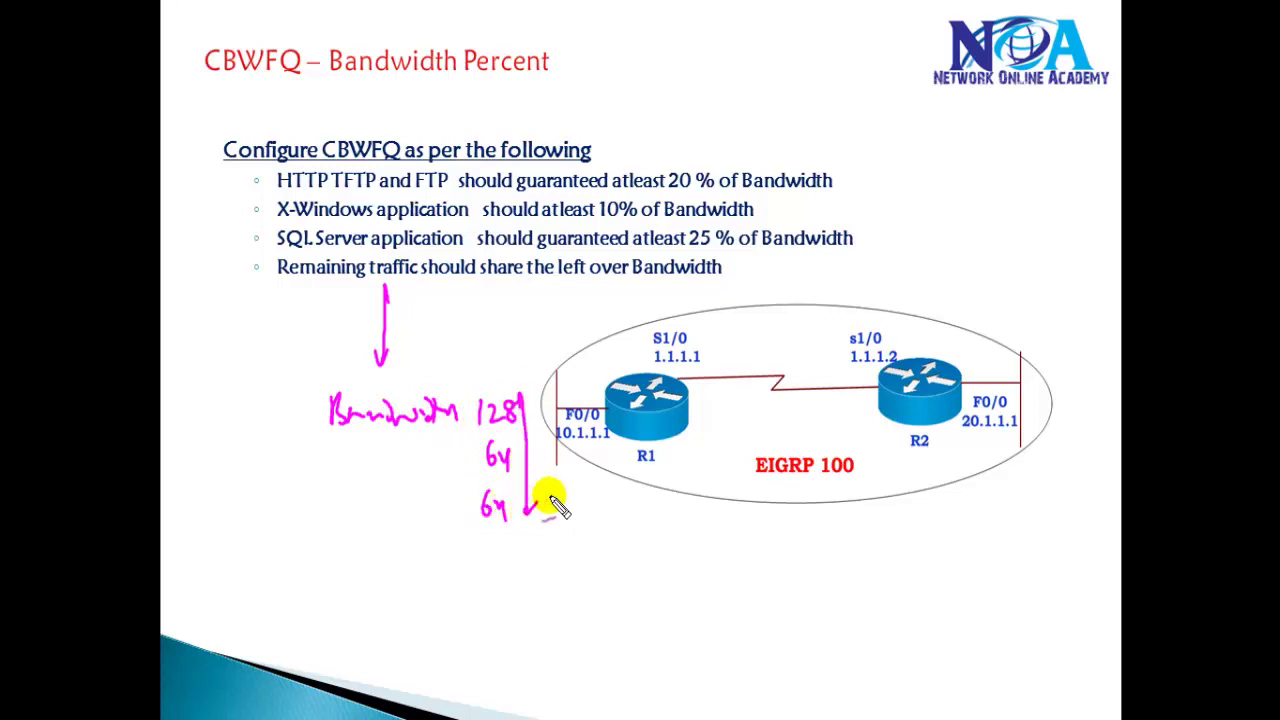
left_click_drag(503, 371, 505, 397)
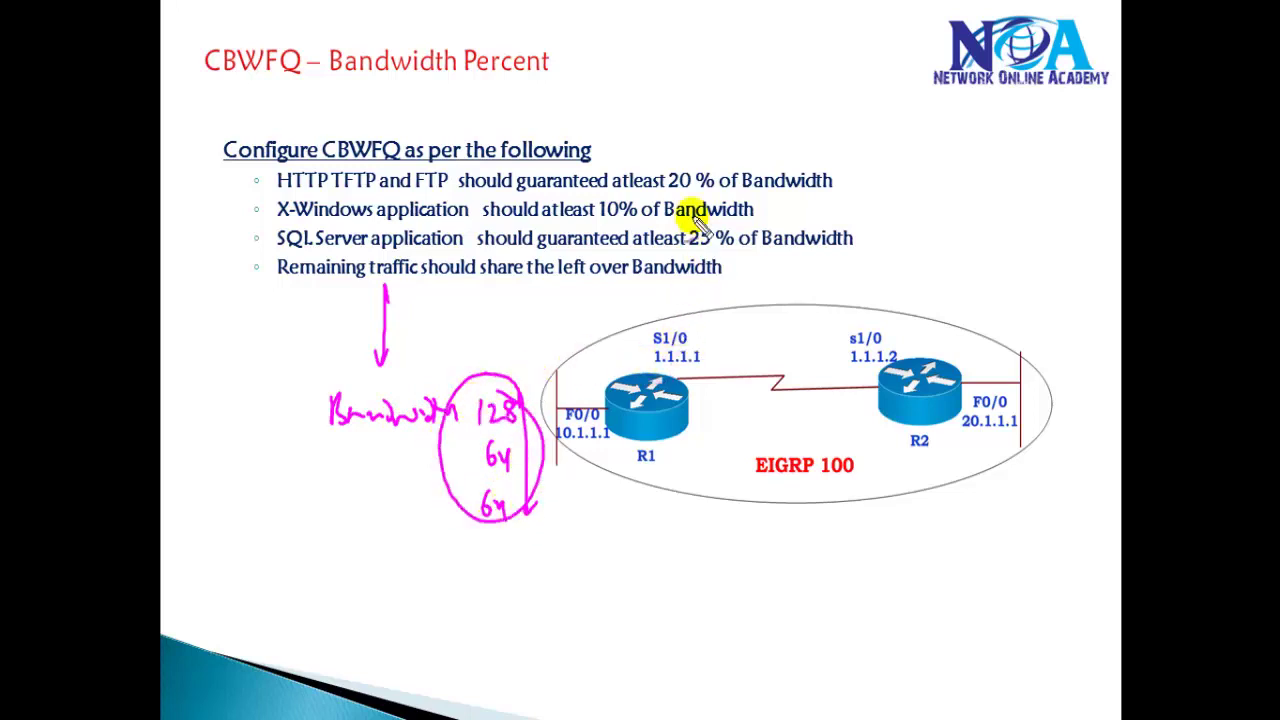